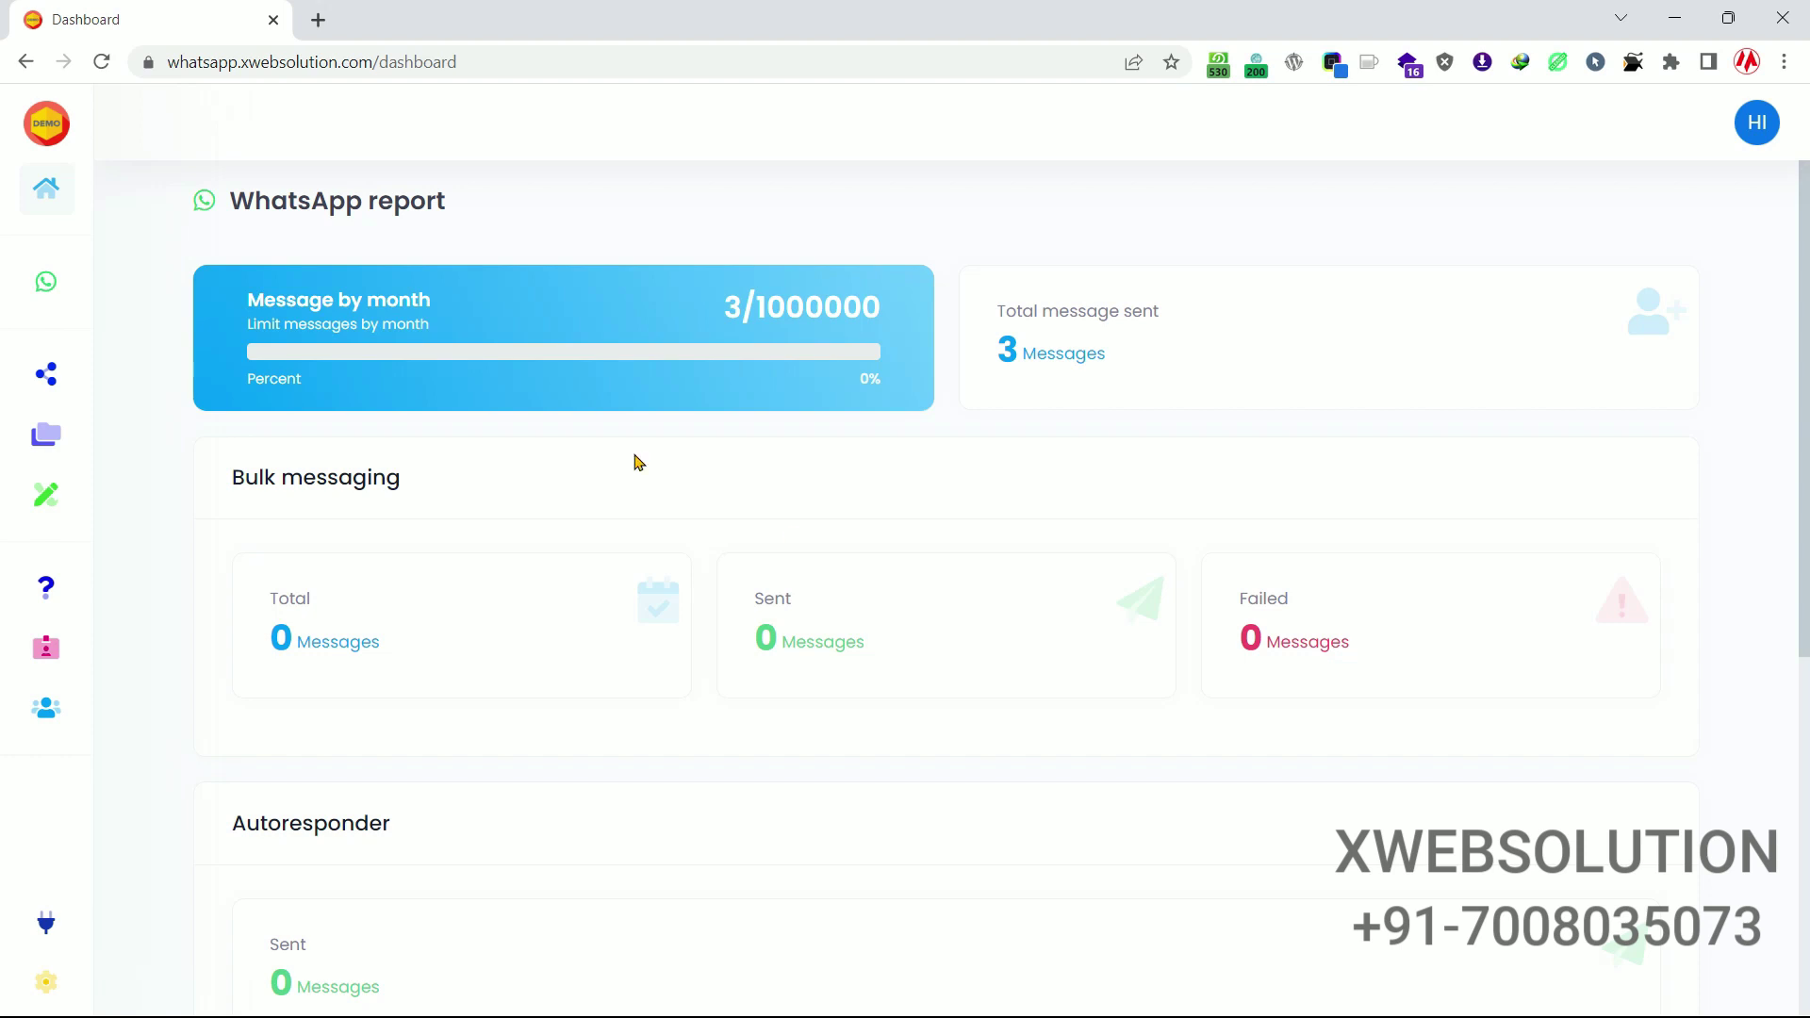
# Open the WhatsApp report page showing 3 messages sent of the 1000000 monthly limit.
pyautogui.click(83, 282)
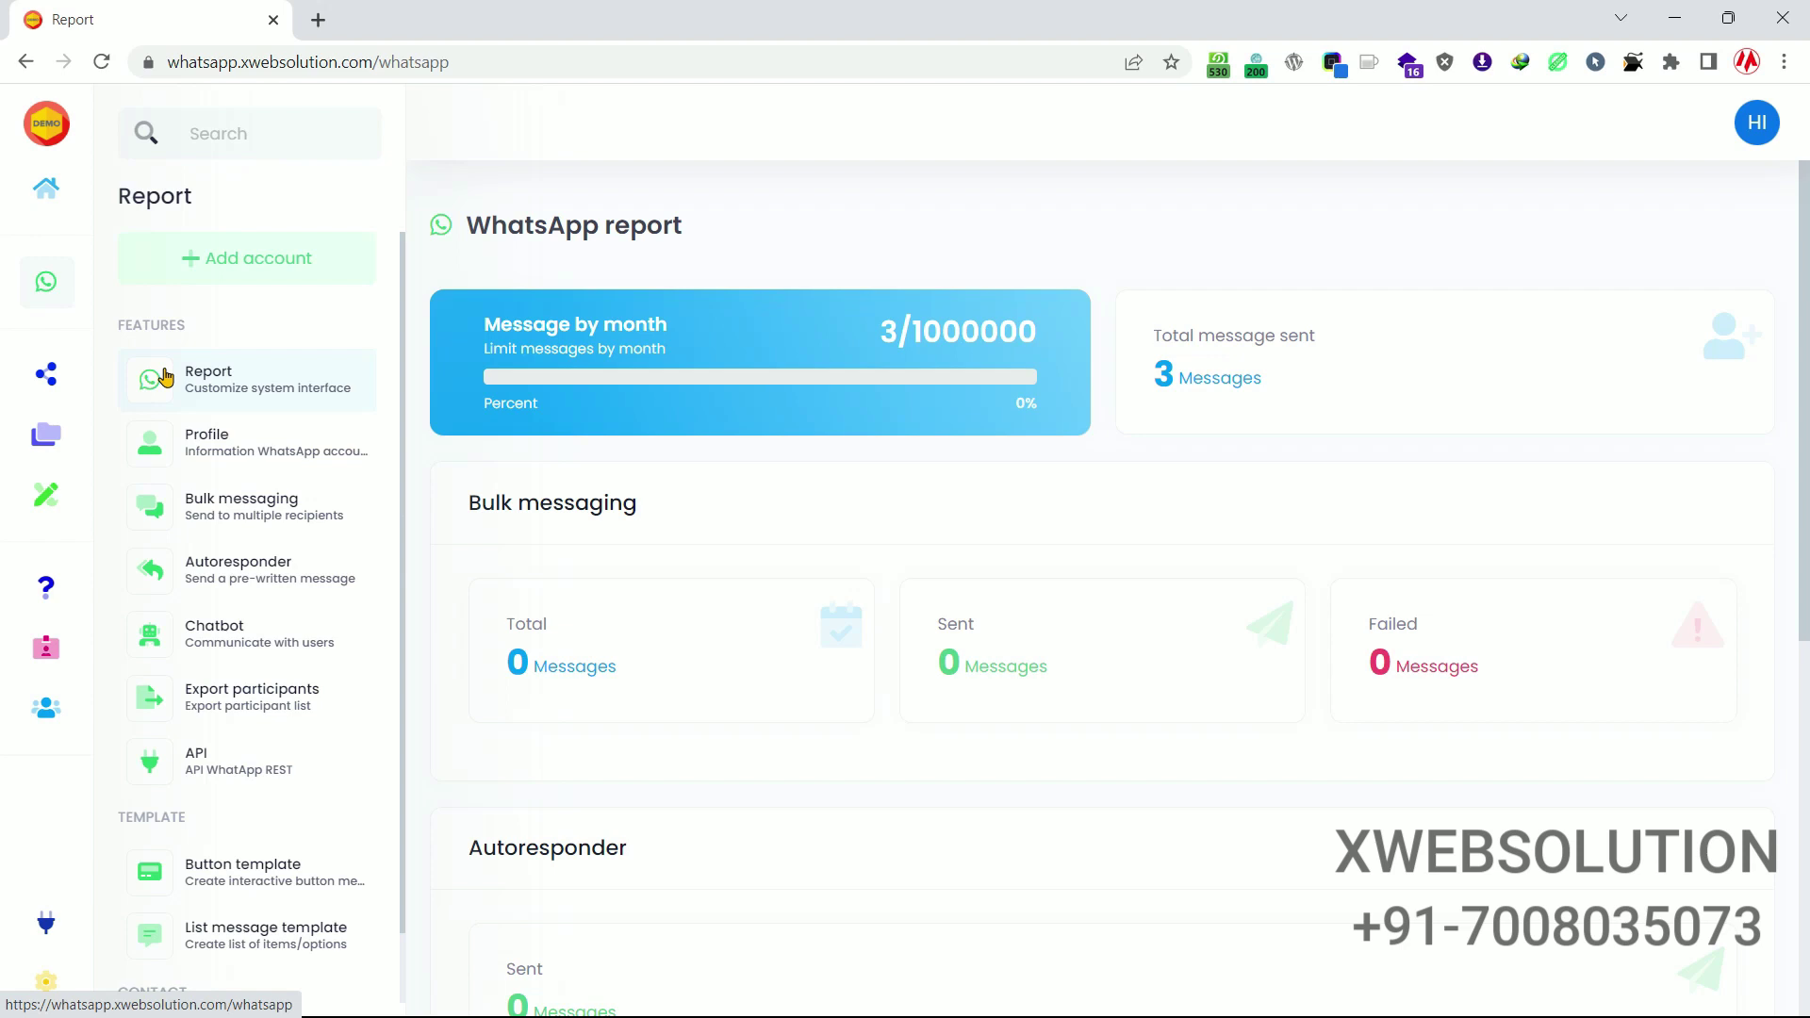
pyautogui.click(248, 257)
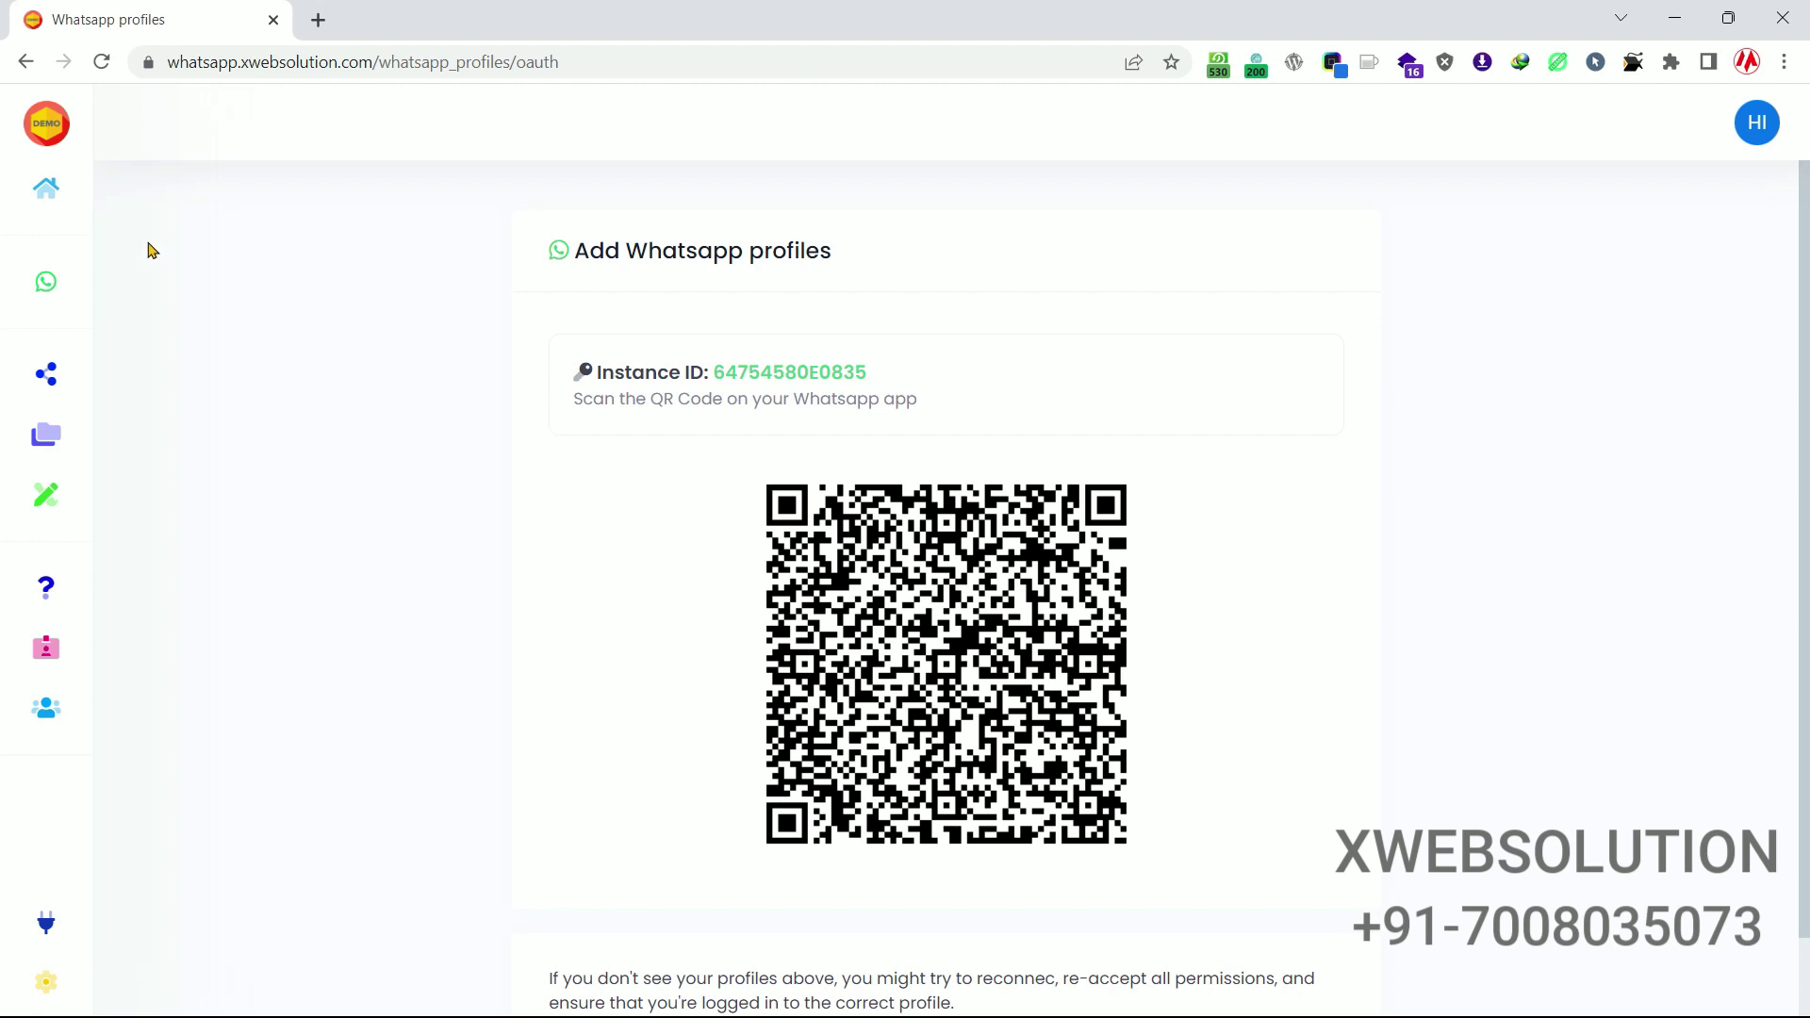
pyautogui.moveTo(99, 287)
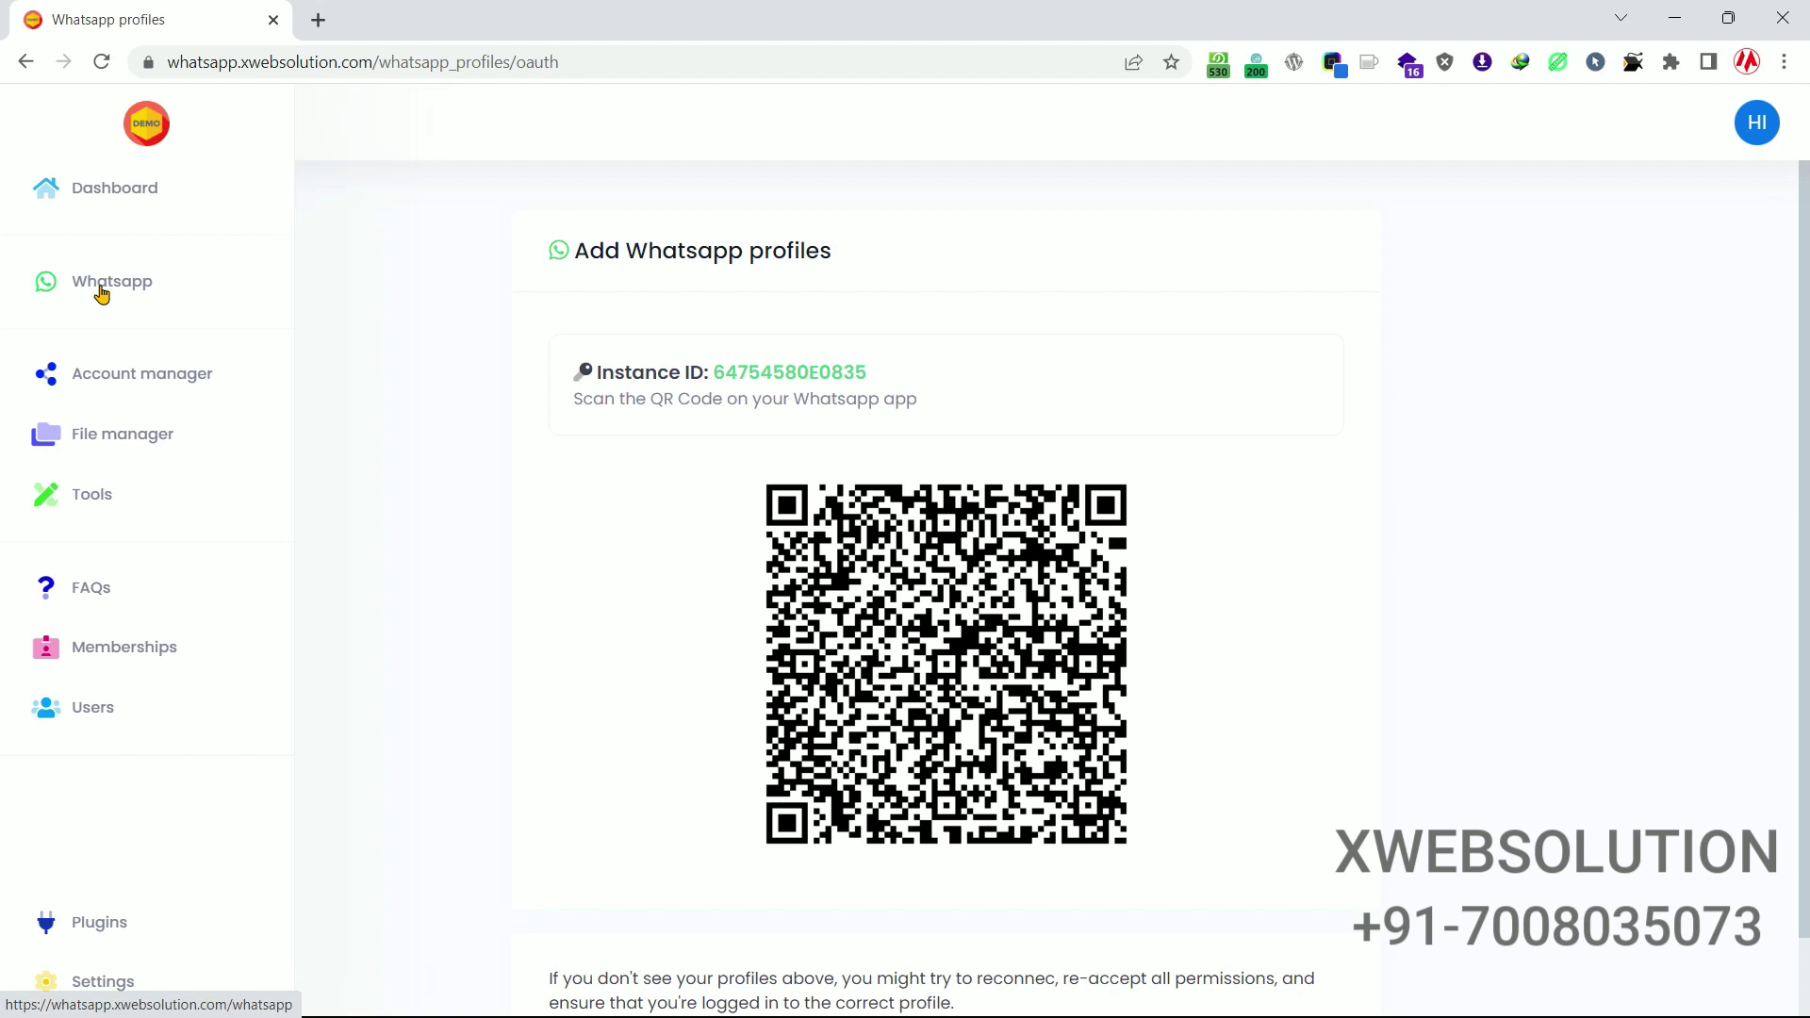
pyautogui.click(102, 295)
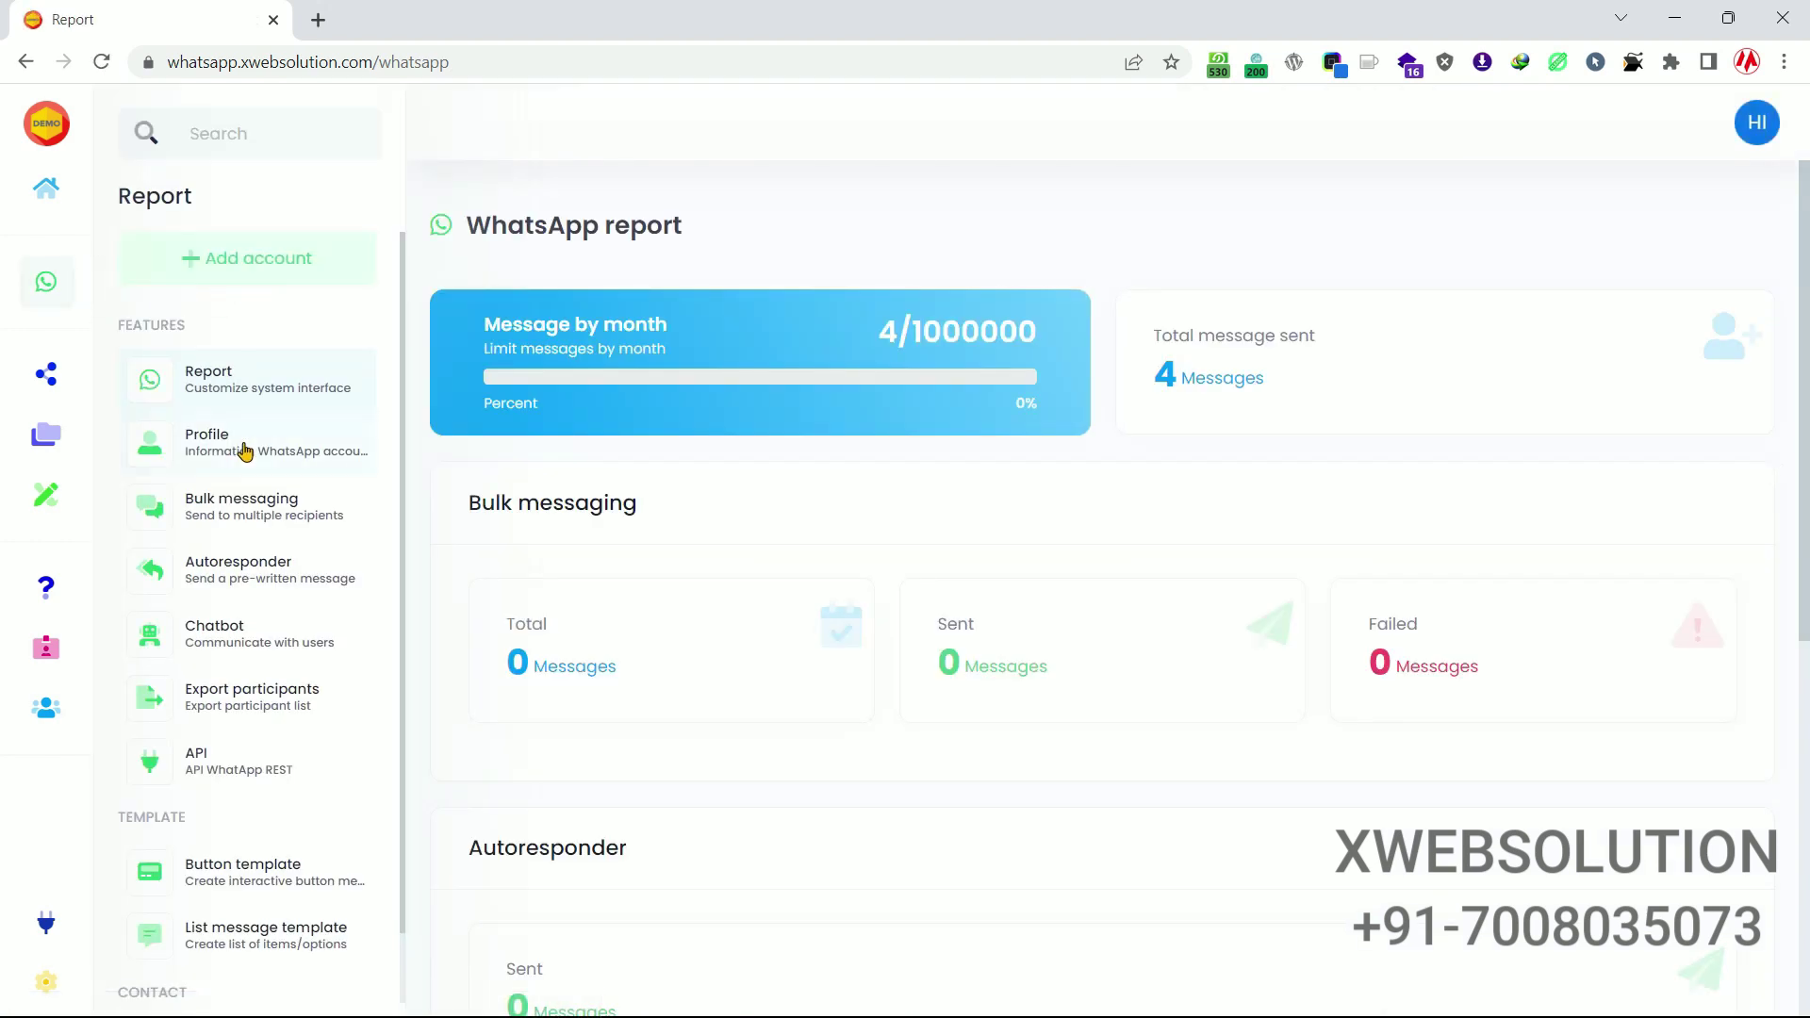
# View the connected WhatsApp account's profile with its instance ID and access token.
pyautogui.click(243, 445)
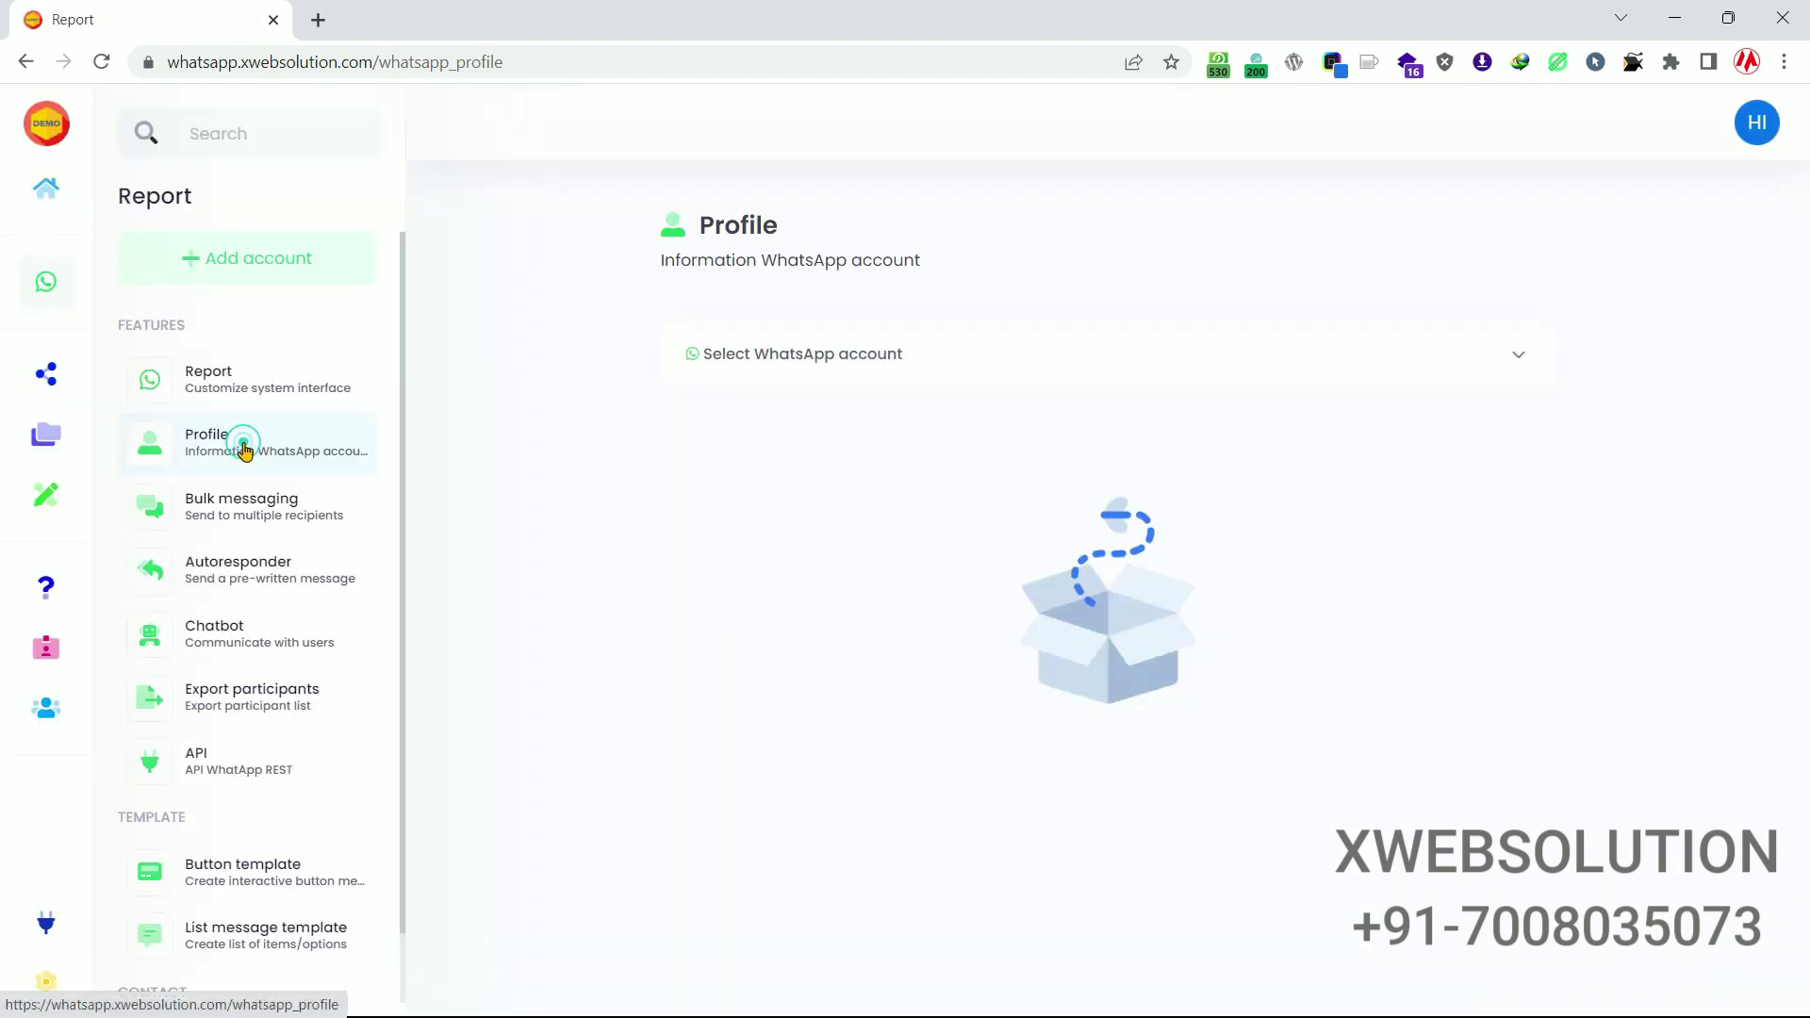
pyautogui.click(900, 364)
pyautogui.click(817, 474)
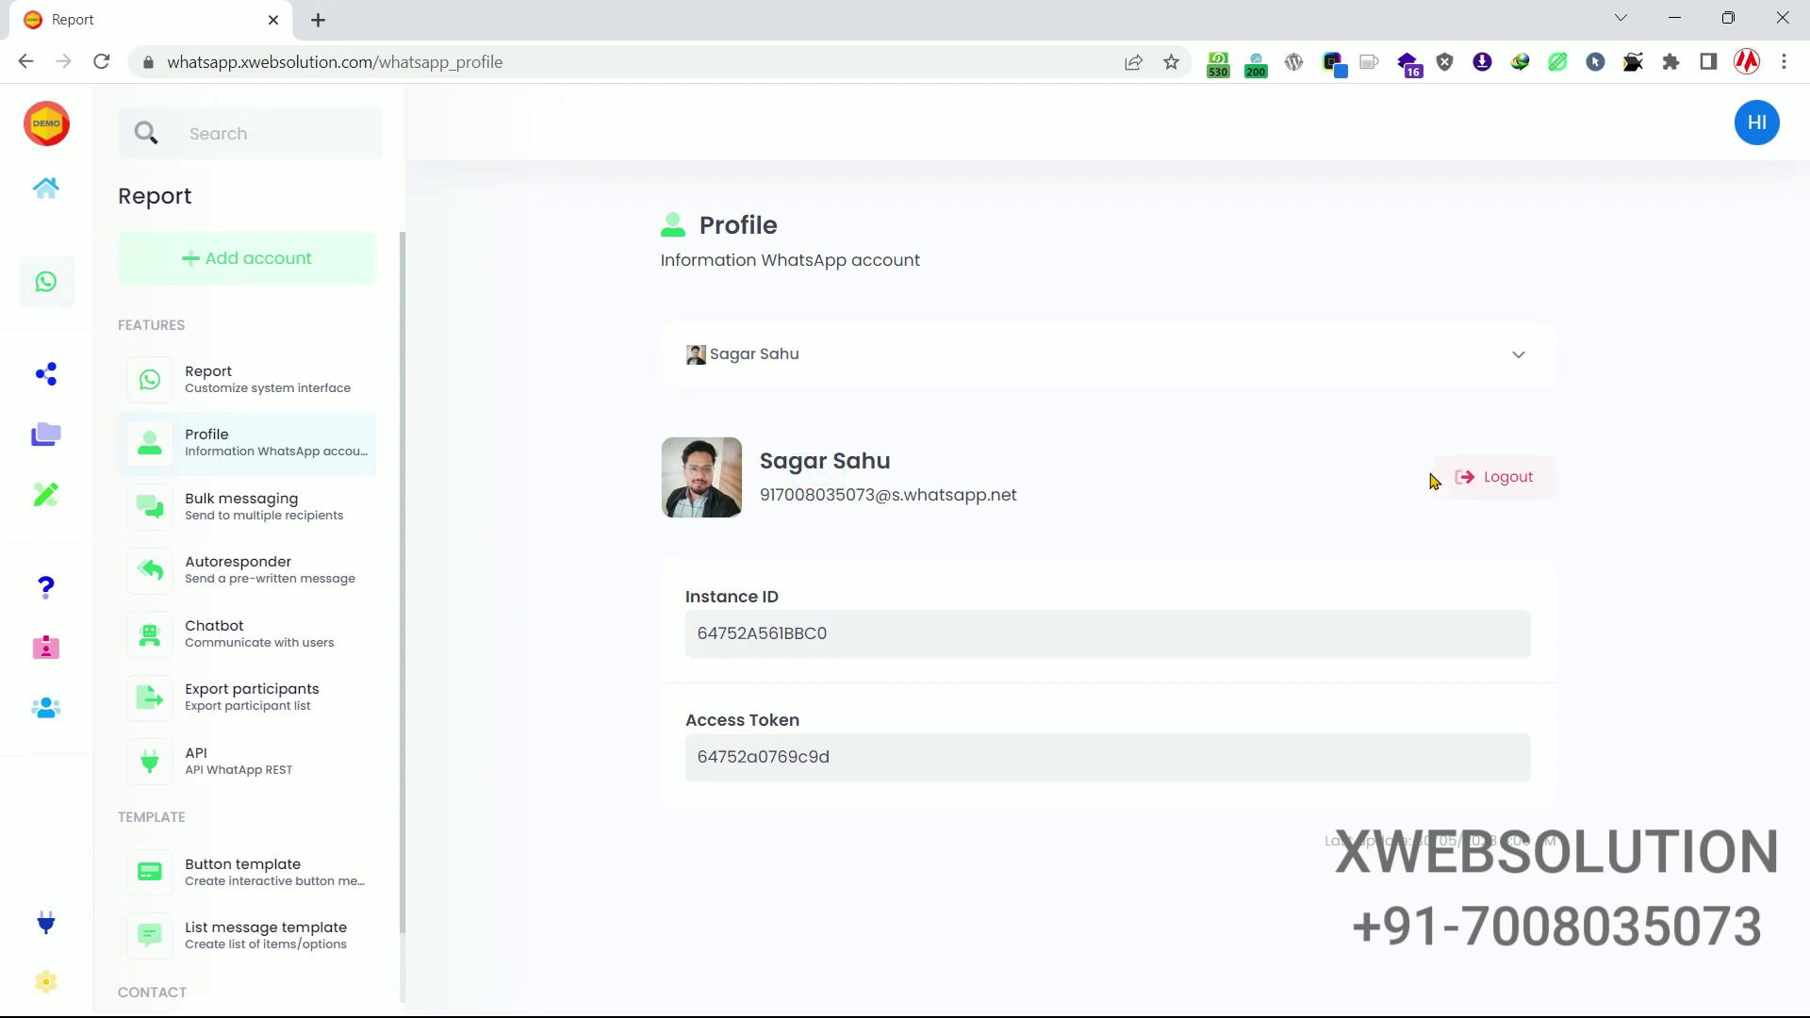
pyautogui.moveTo(1499, 841); pyautogui.dragTo(1551, 842)
pyautogui.scroll(-1, 269, 487)
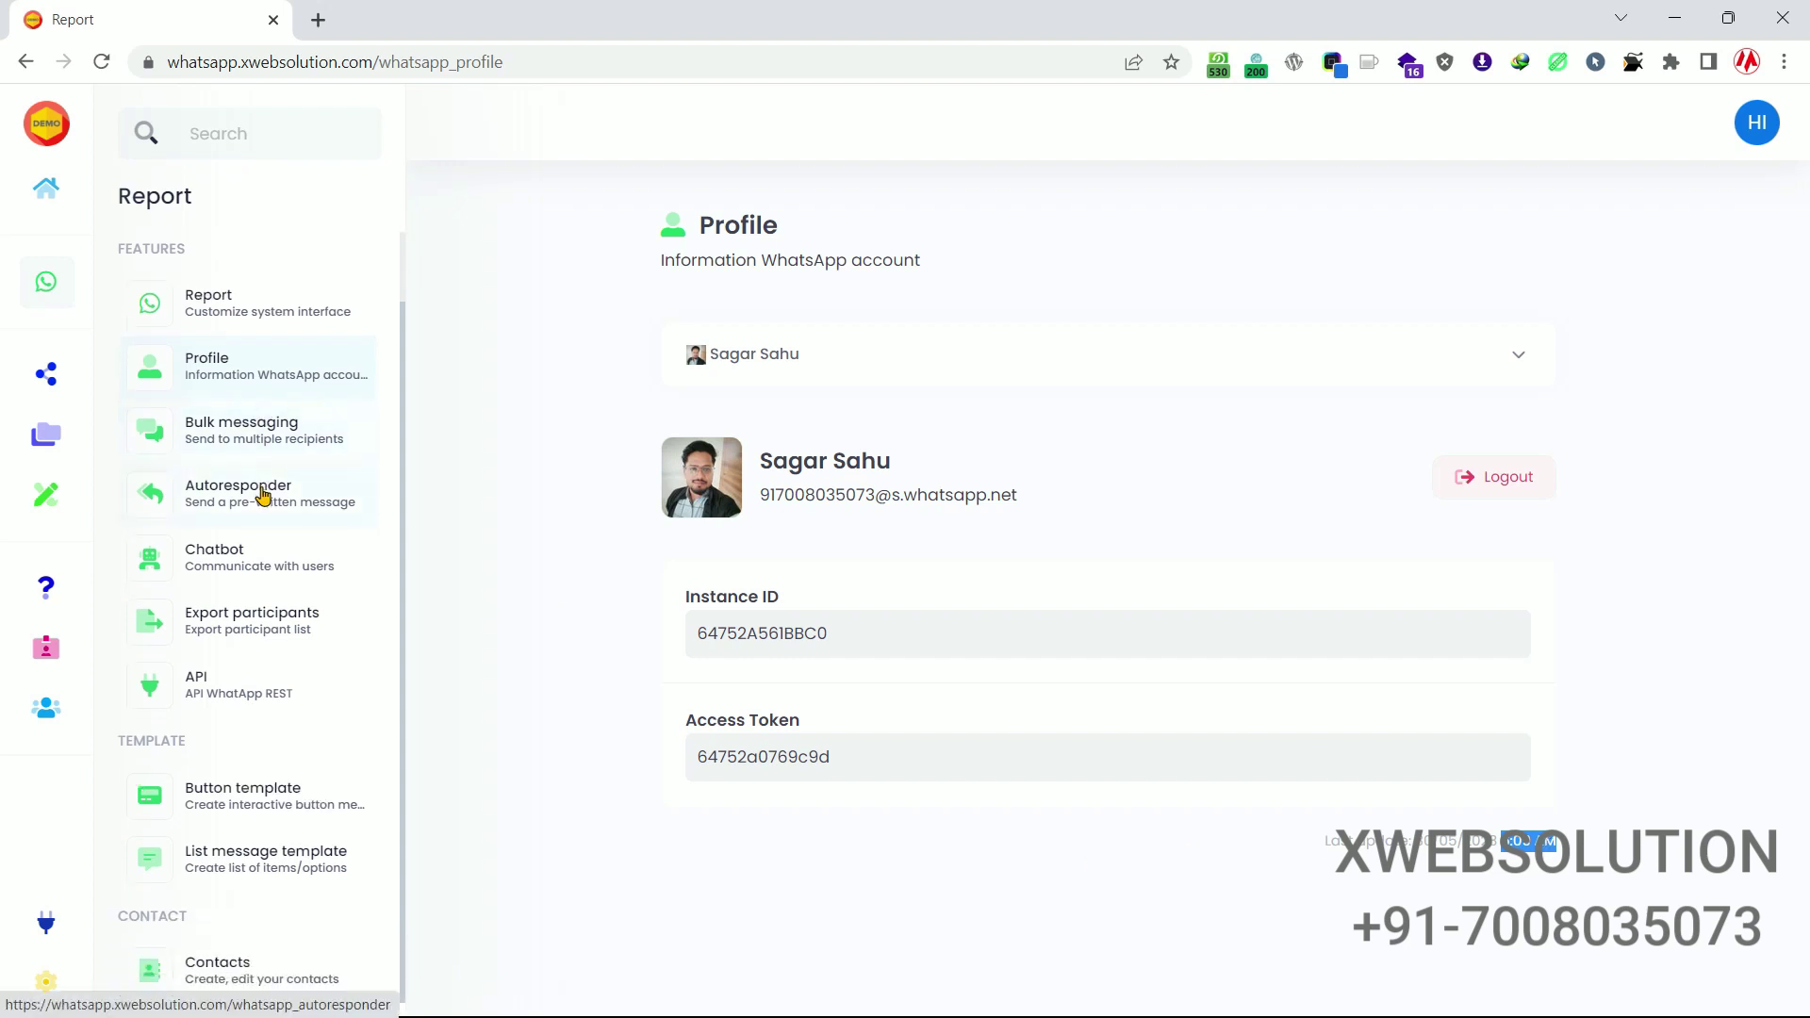
# Create a contact group named 'Test' and open its empty phone-number list.
pyautogui.click(232, 975)
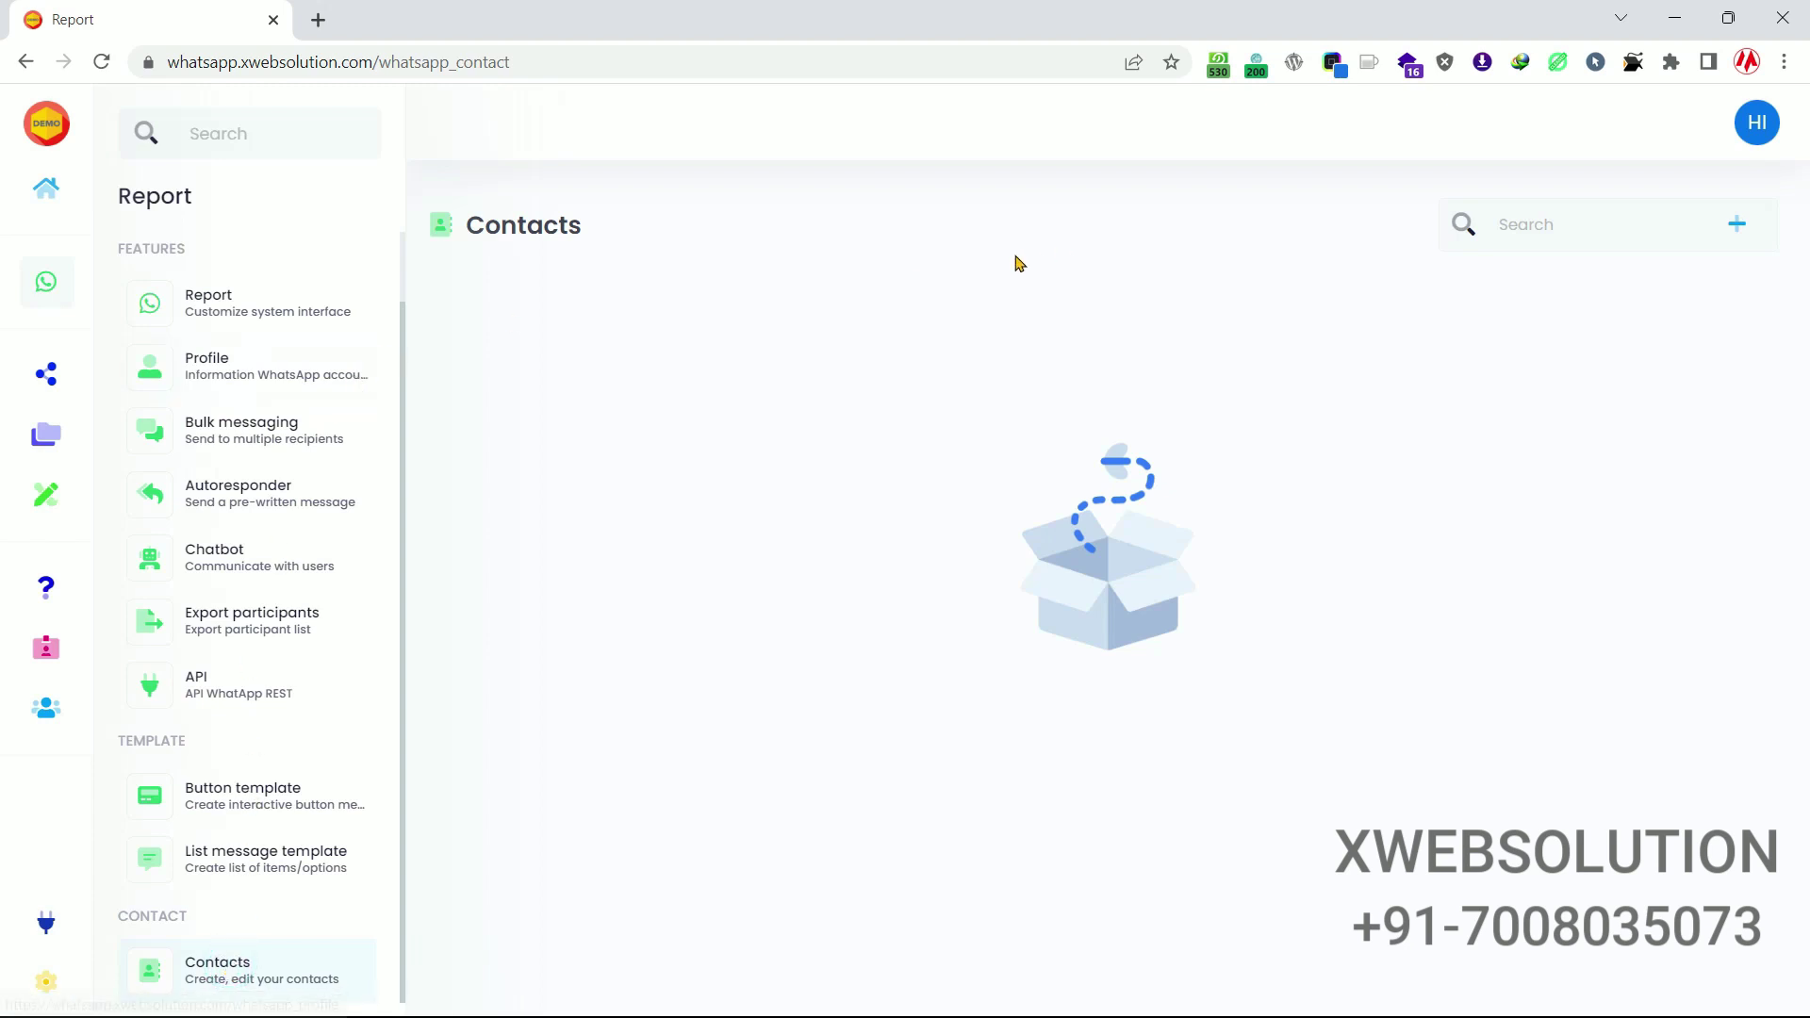
pyautogui.click(1740, 230)
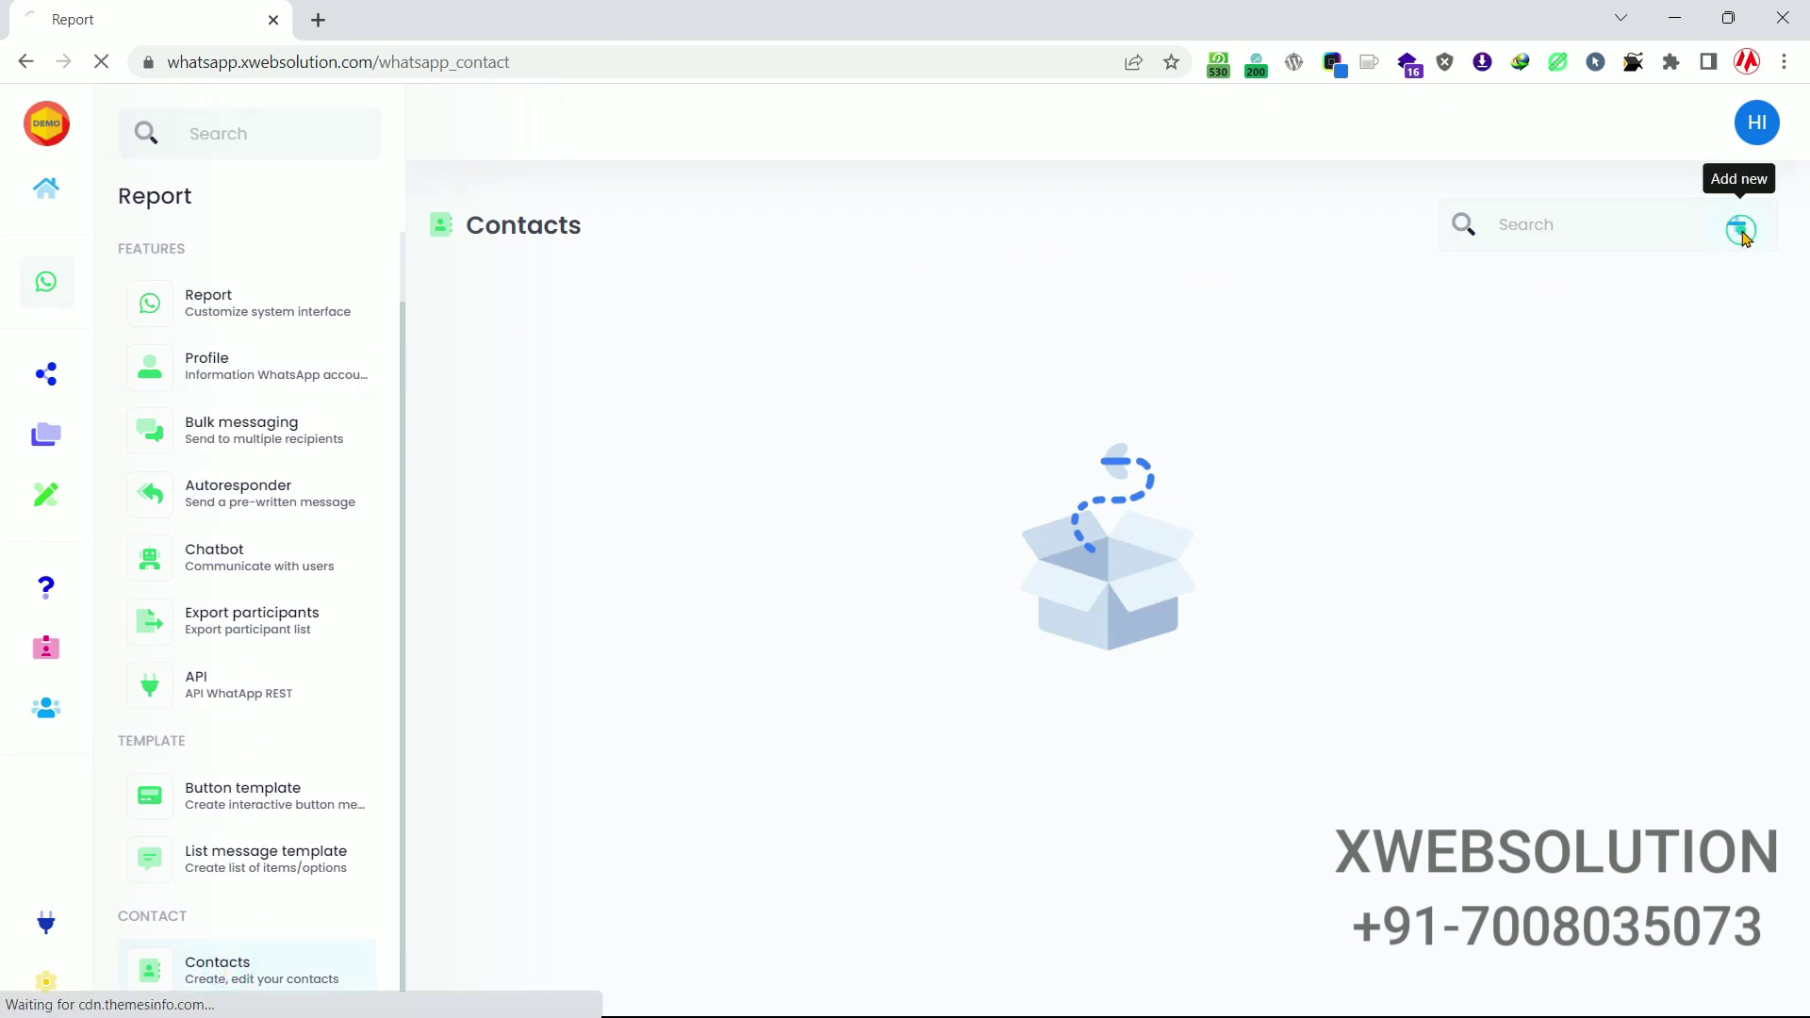
pyautogui.click(822, 545)
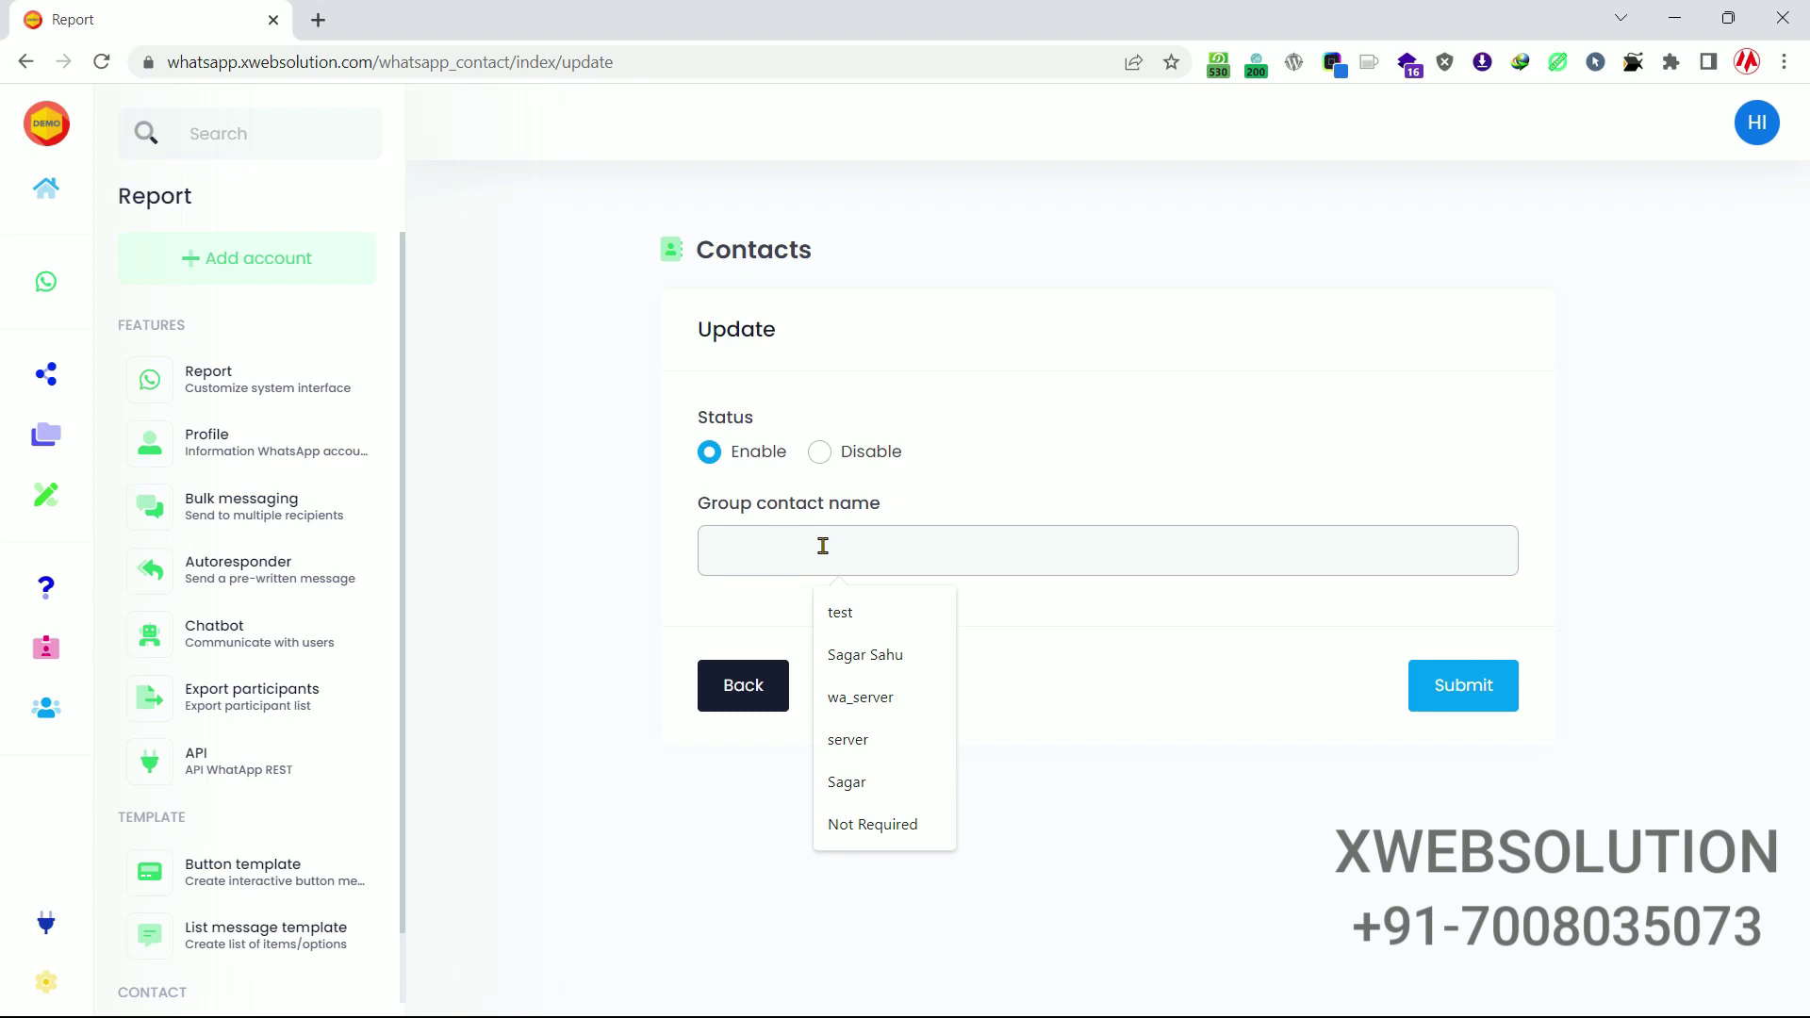
pyautogui.write('Test')
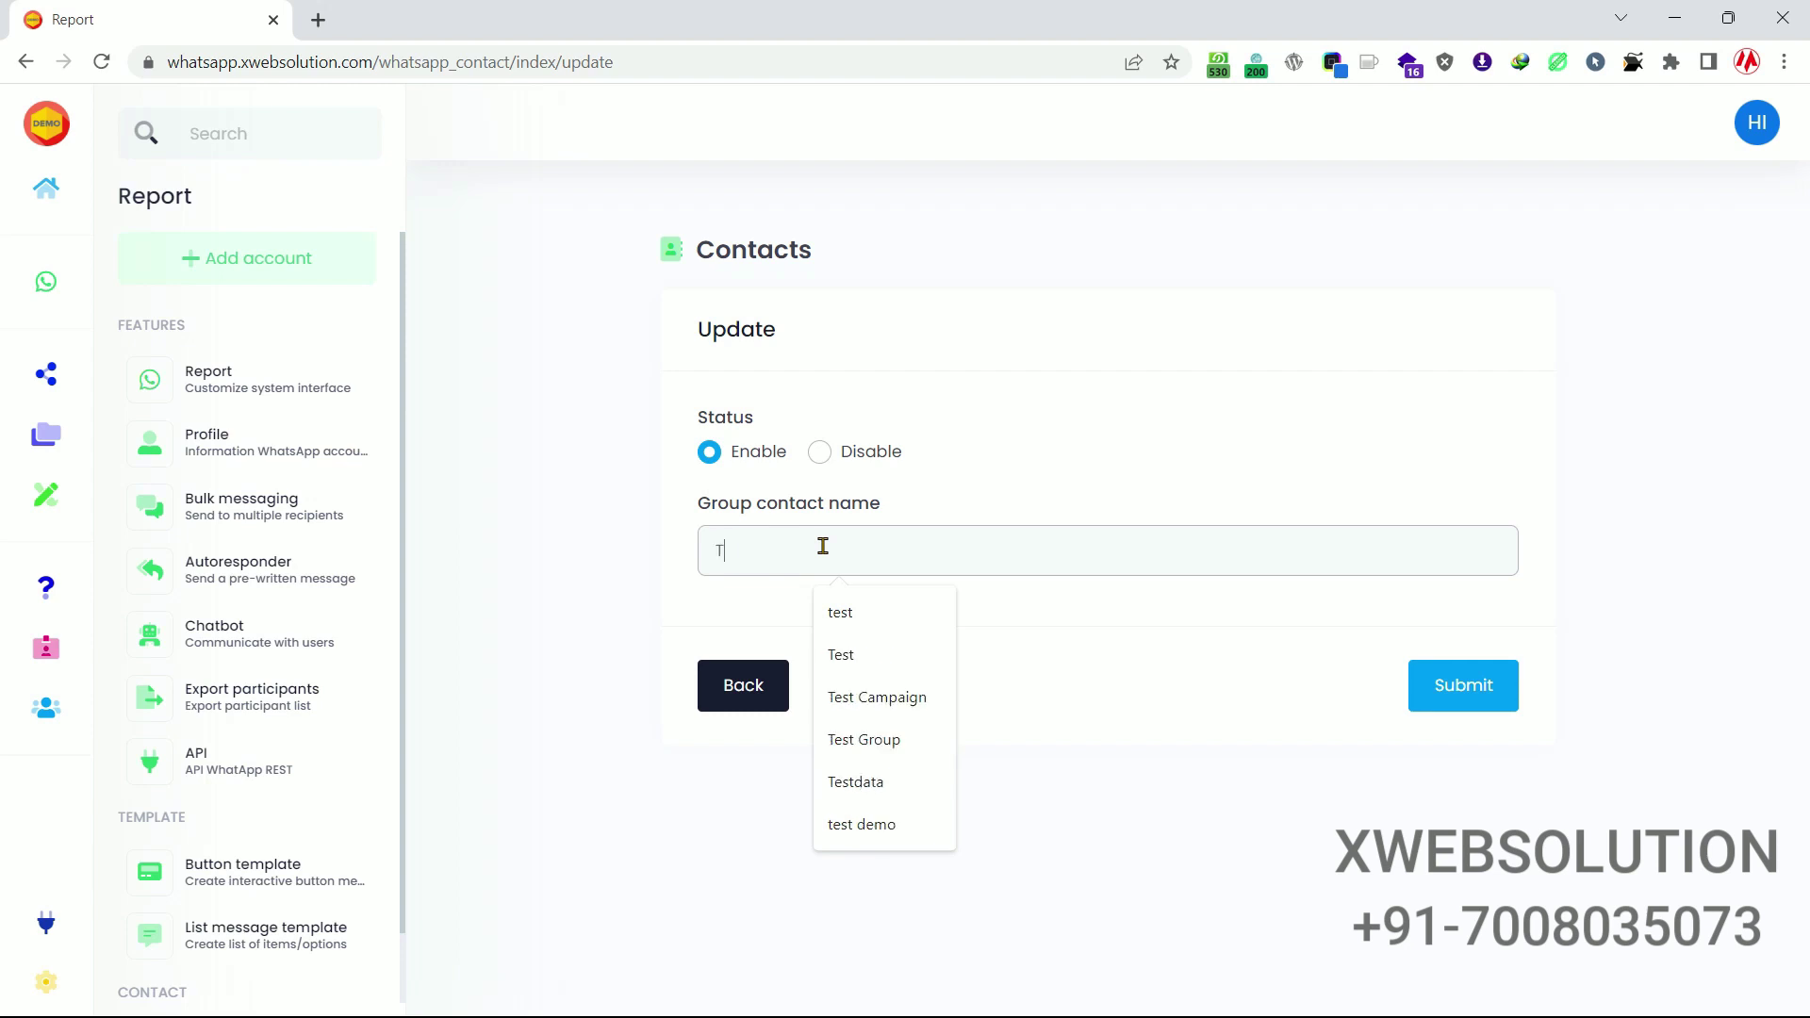
pyautogui.click(1509, 696)
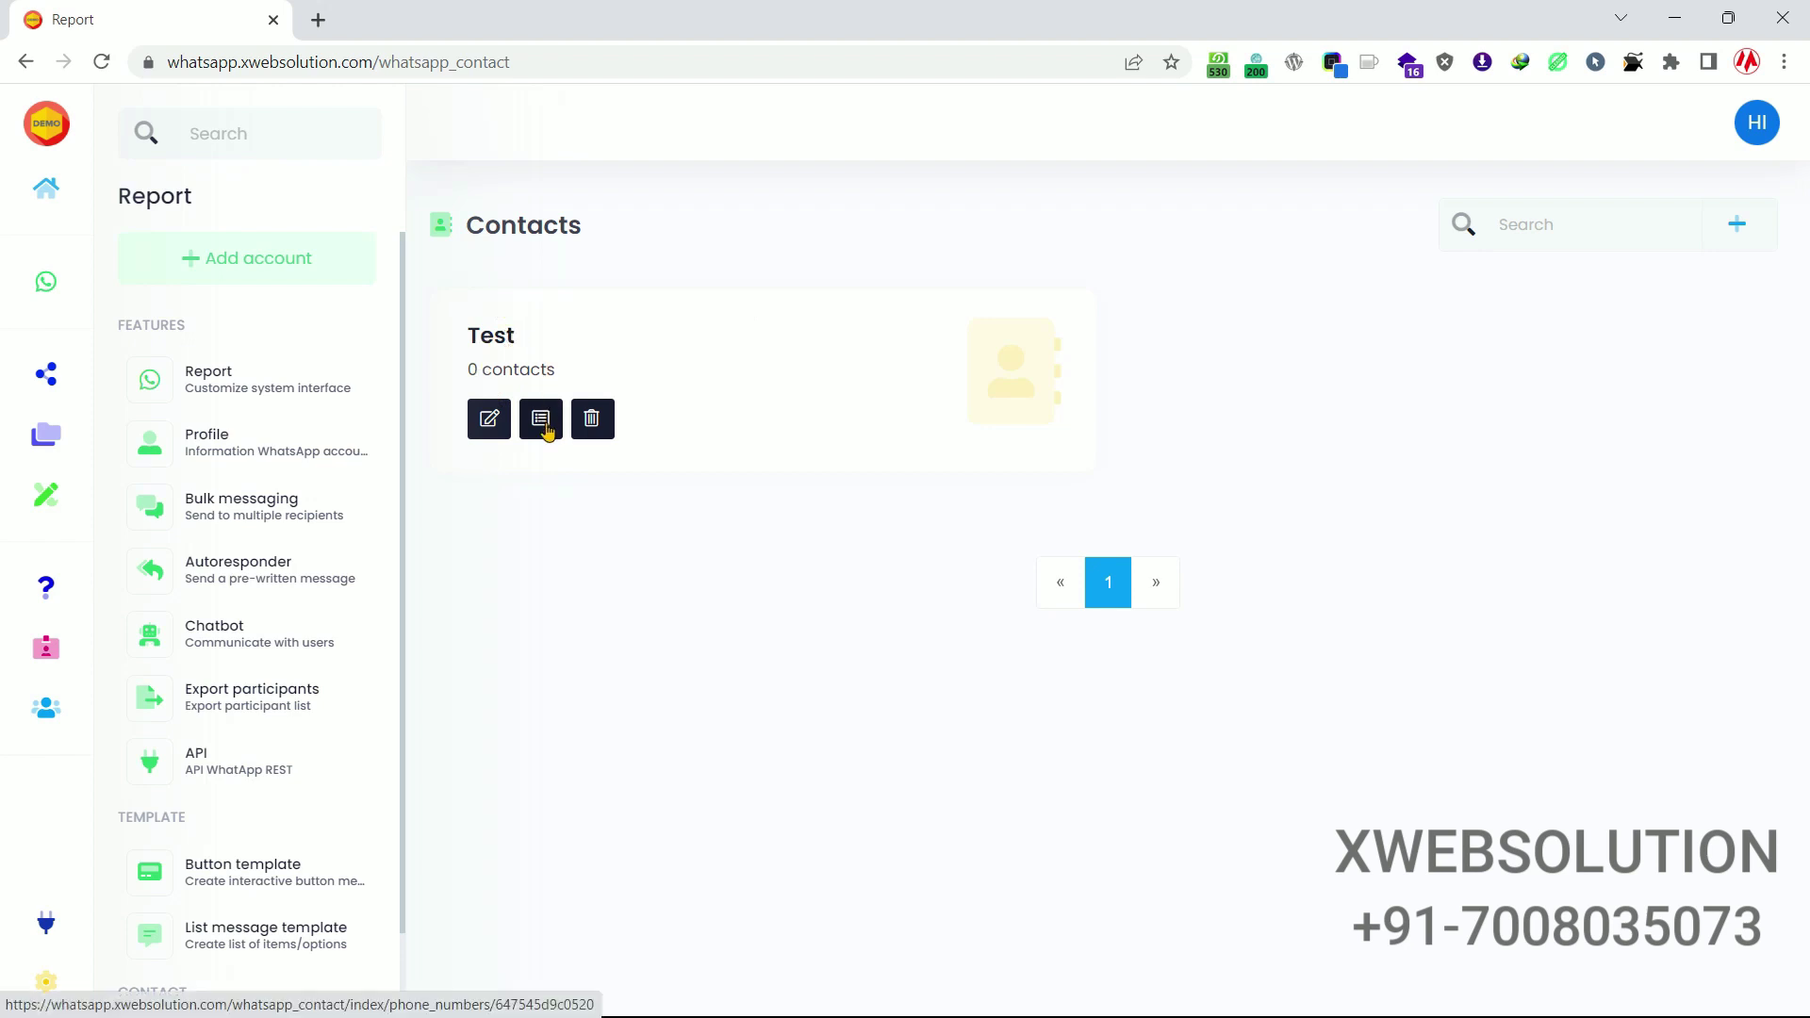
pyautogui.click(541, 421)
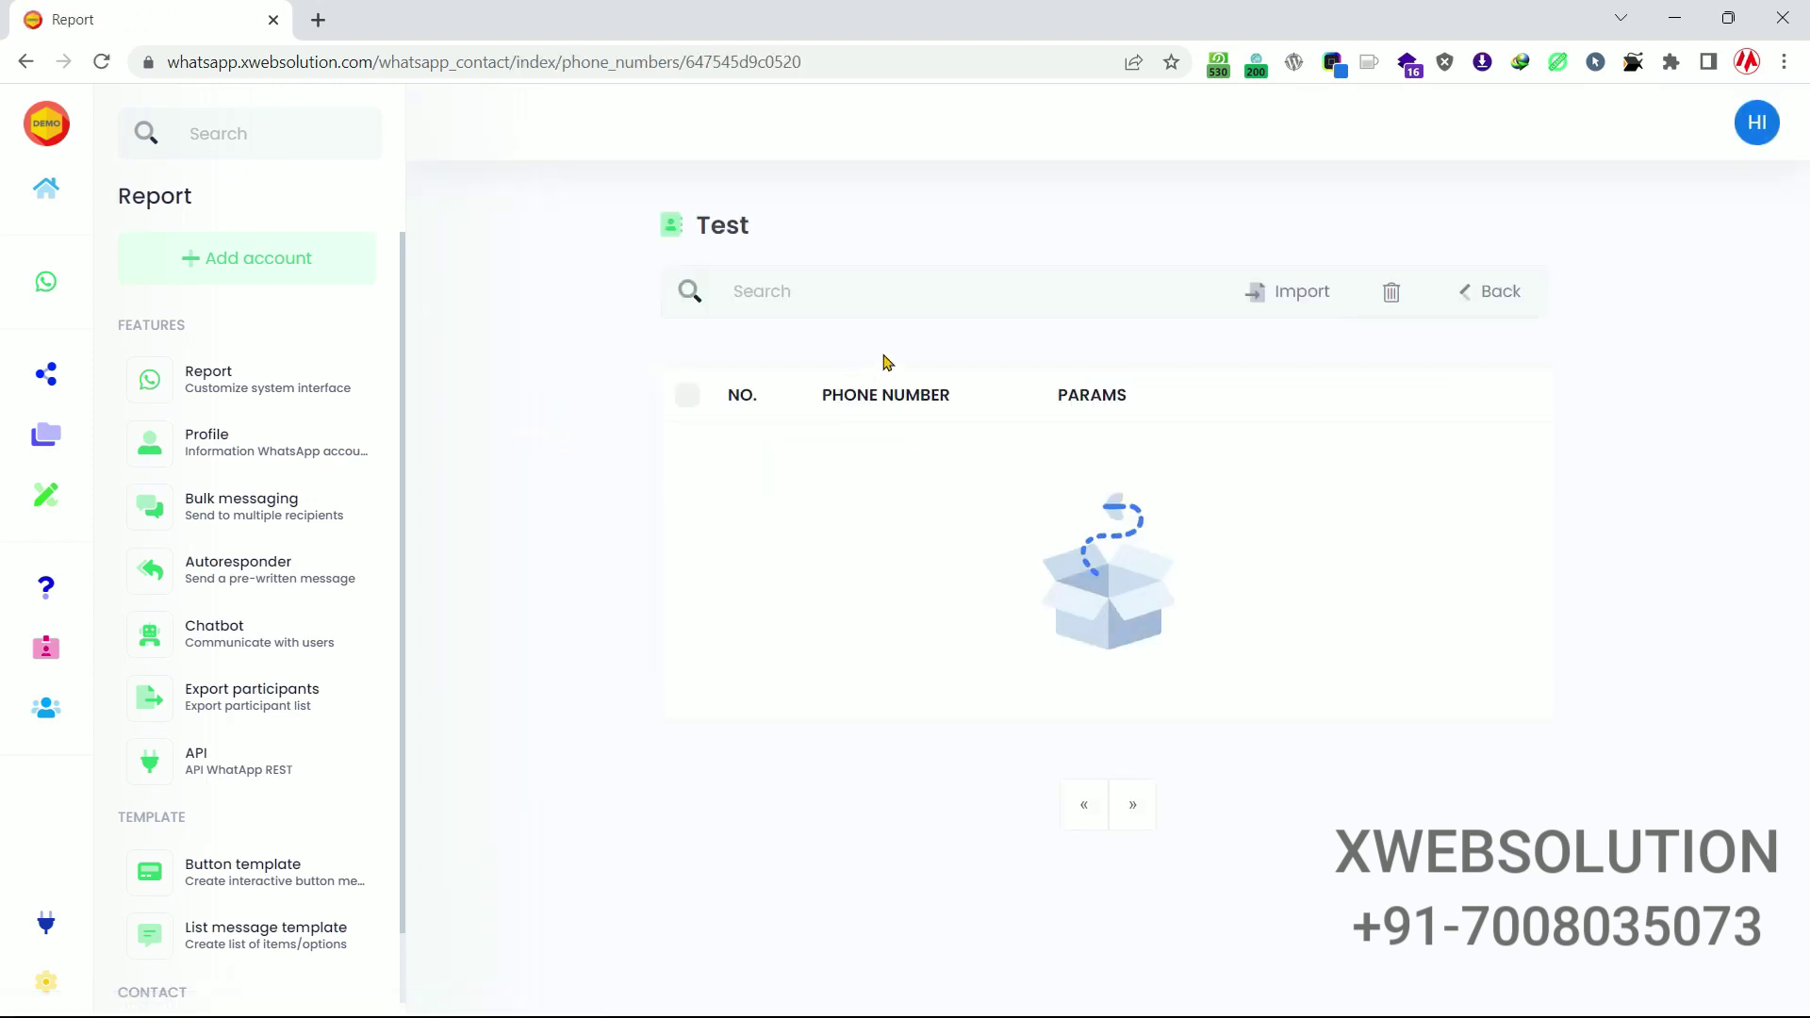
# Import one contact phone number into the Test group via the form.
pyautogui.click(1263, 302)
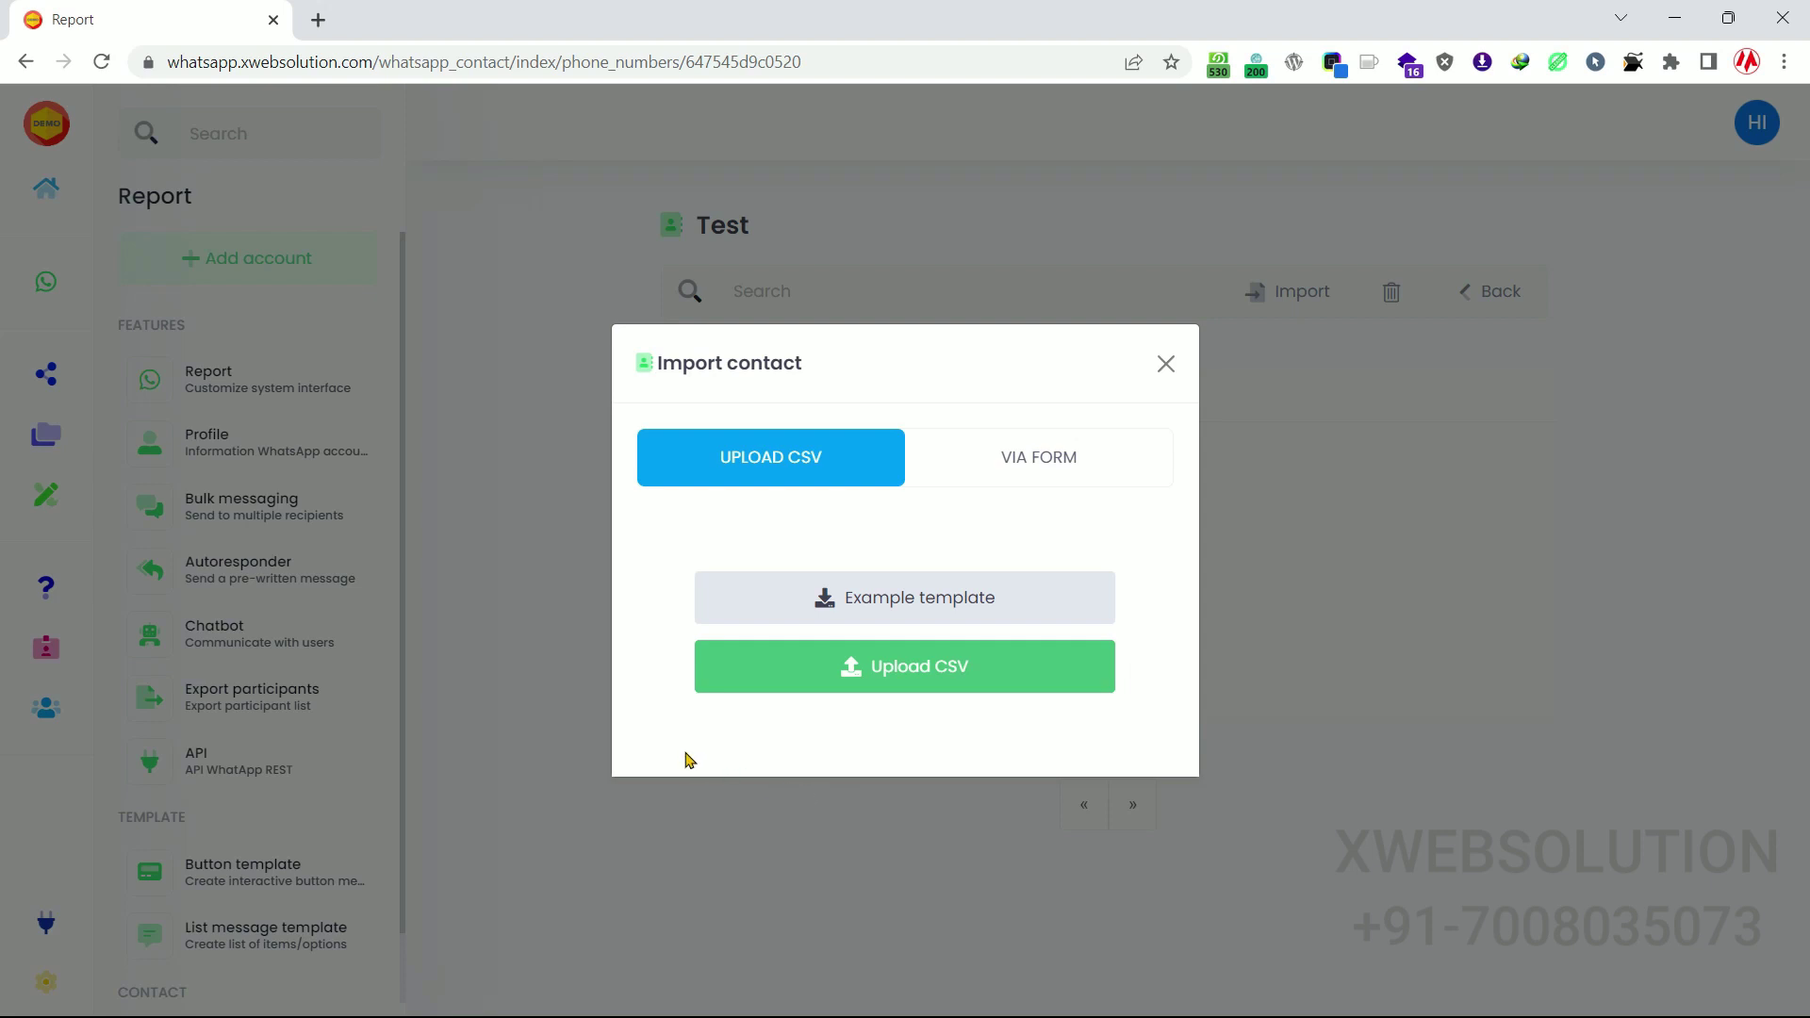
pyautogui.click(1020, 456)
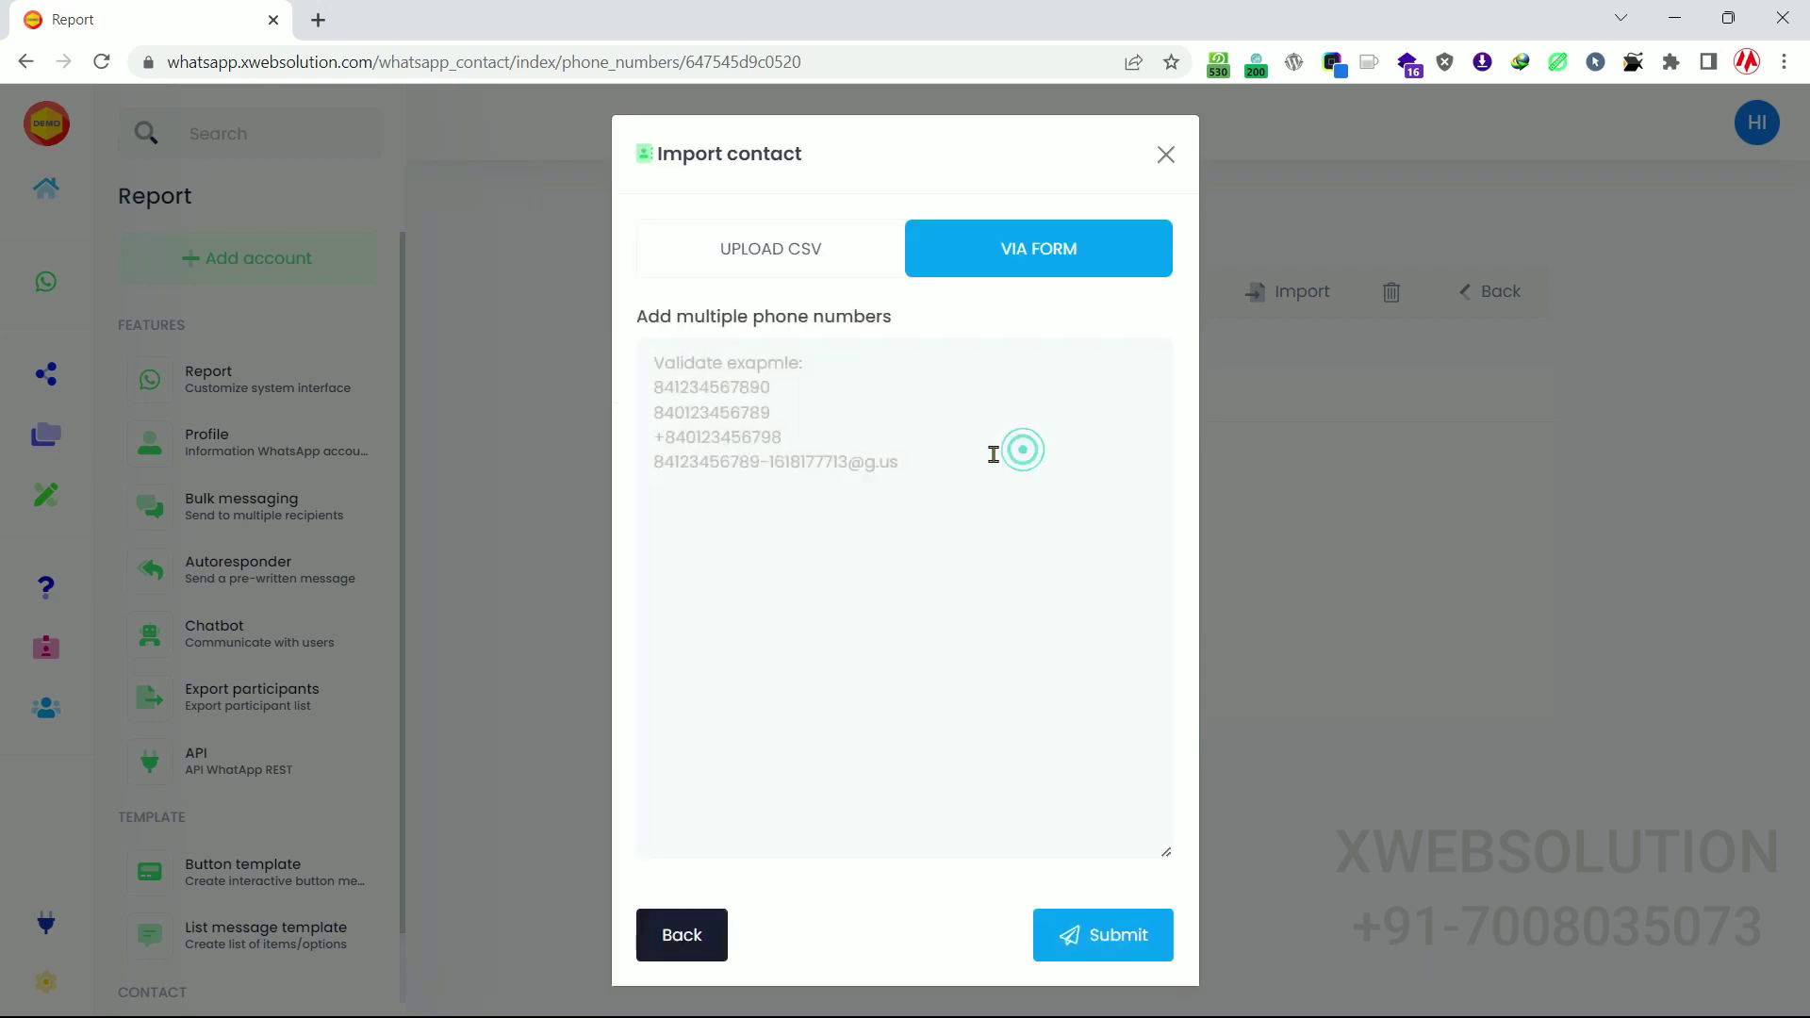
pyautogui.click(782, 487)
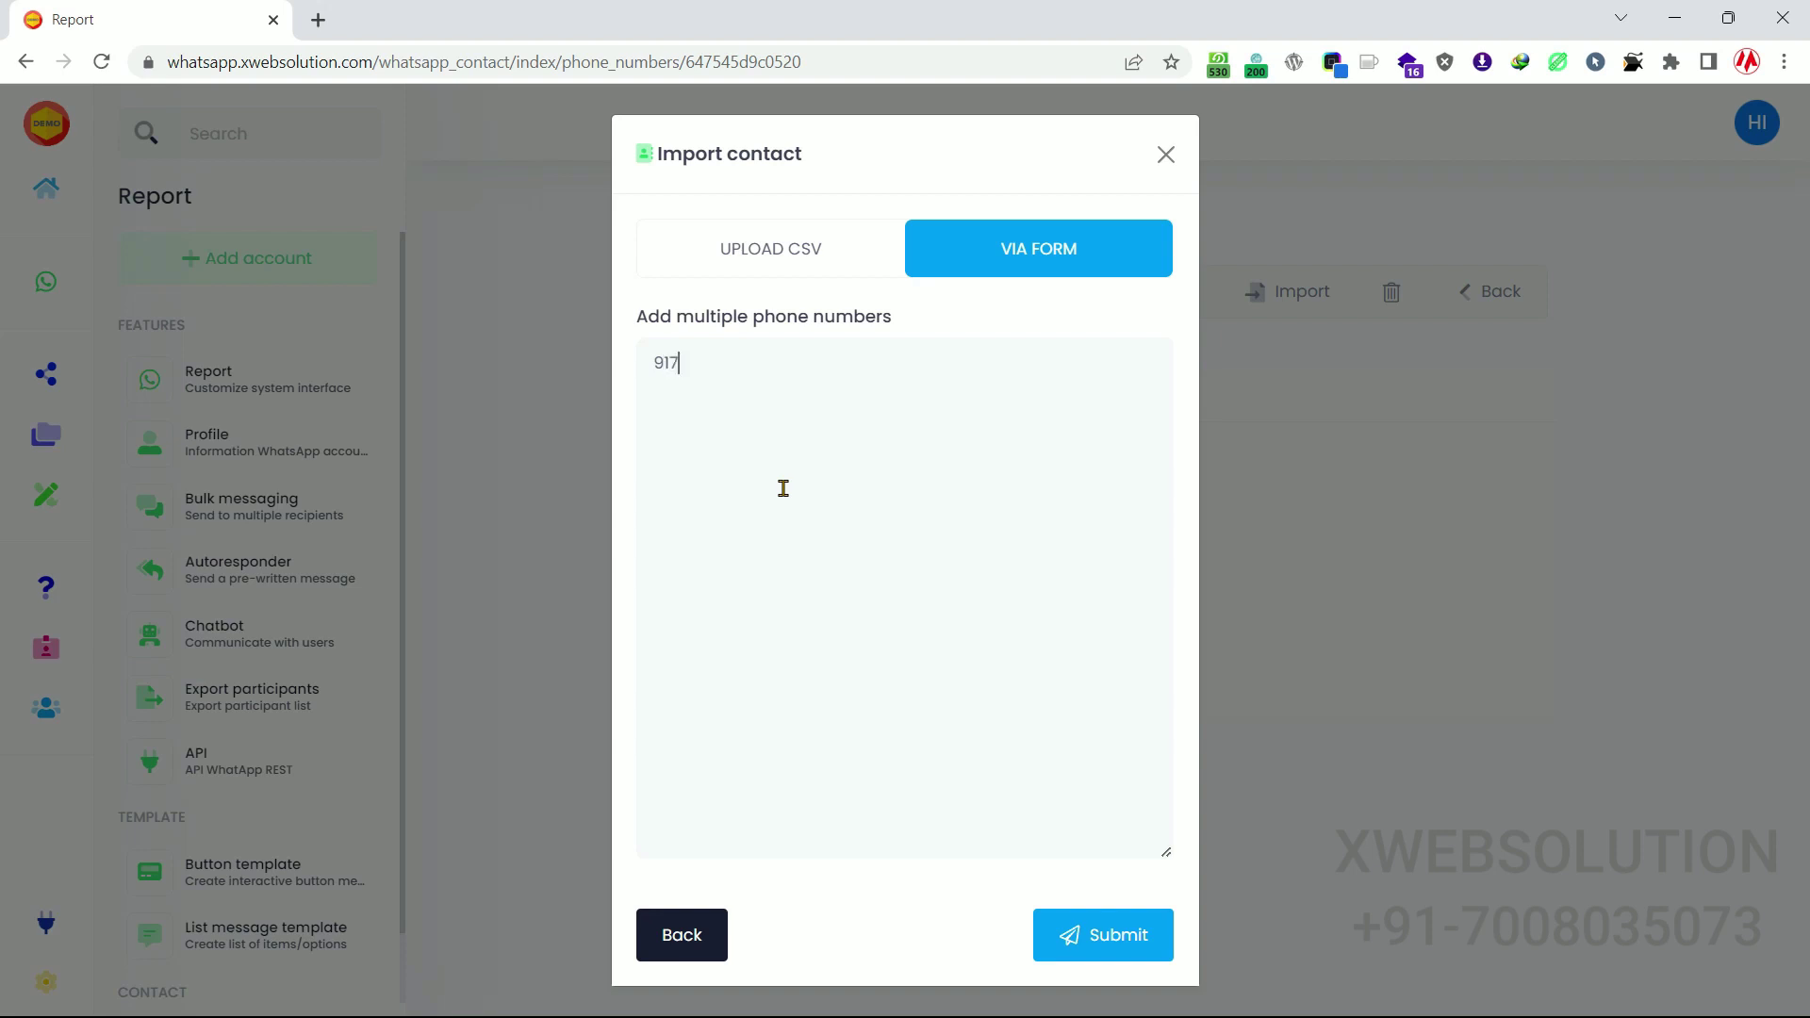
pyautogui.click(1094, 919)
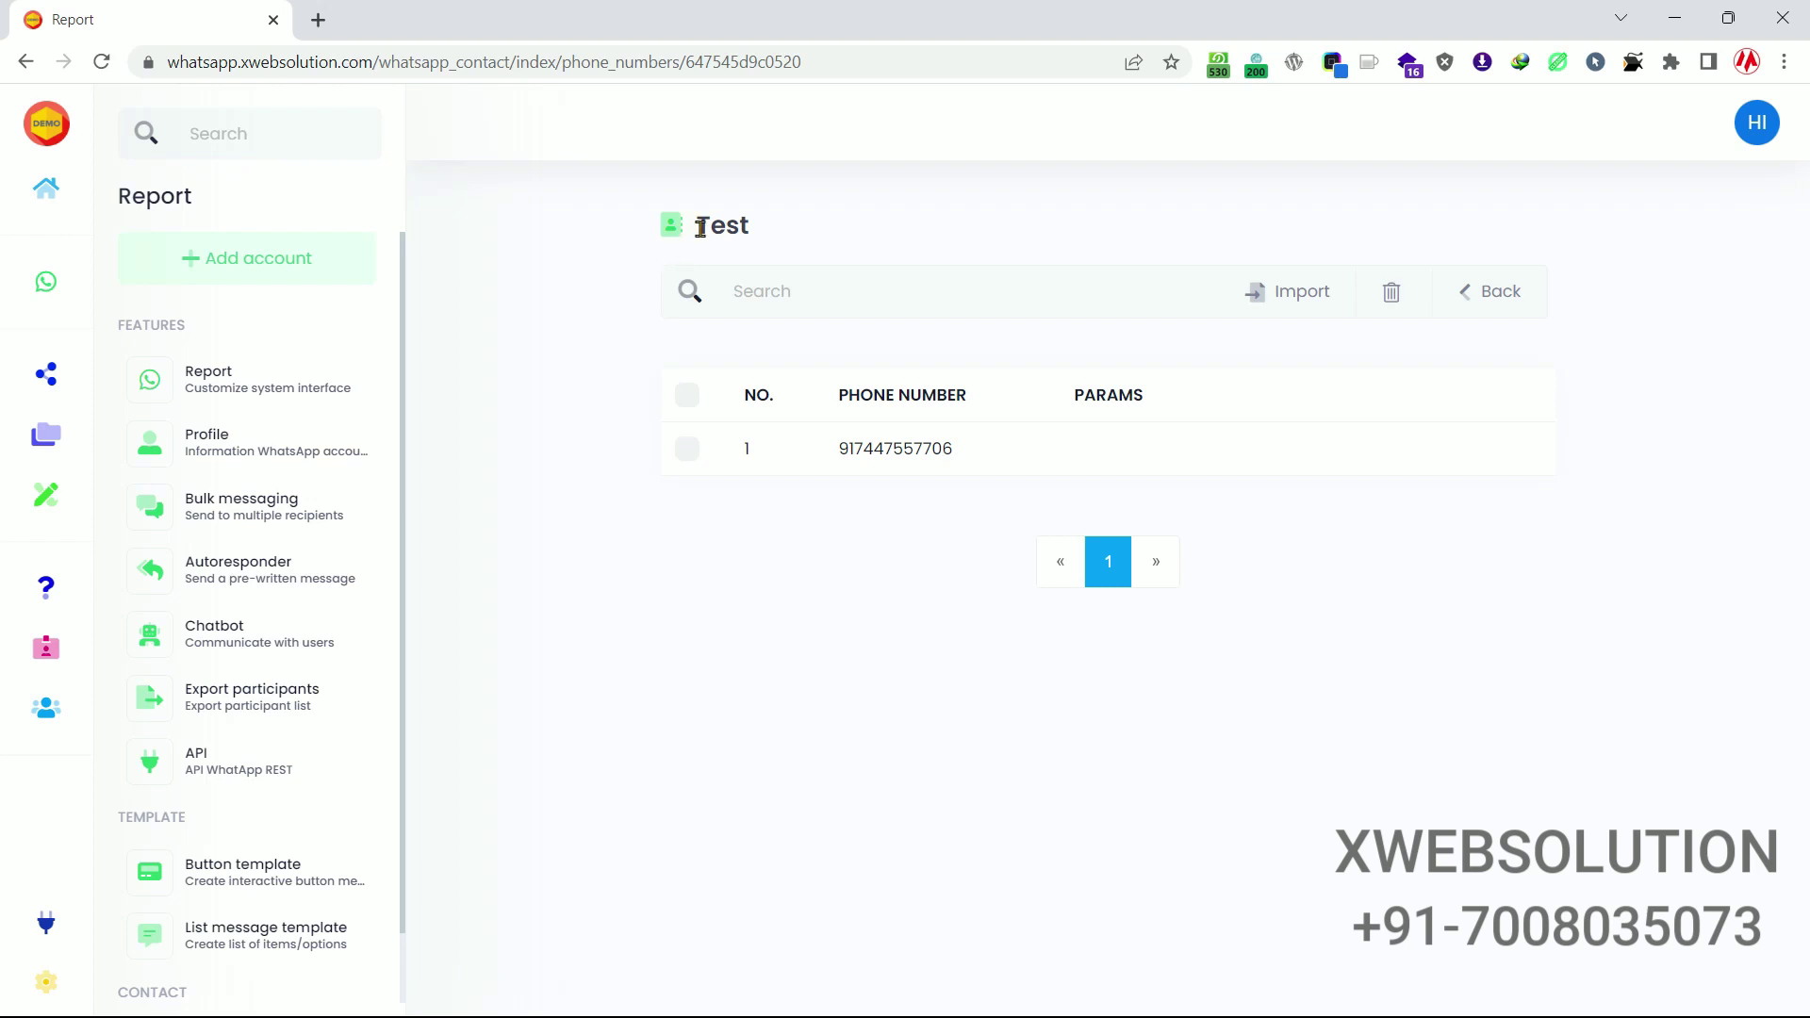
pyautogui.moveTo(698, 226); pyautogui.dragTo(724, 226)
pyautogui.moveTo(842, 449); pyautogui.dragTo(950, 448)
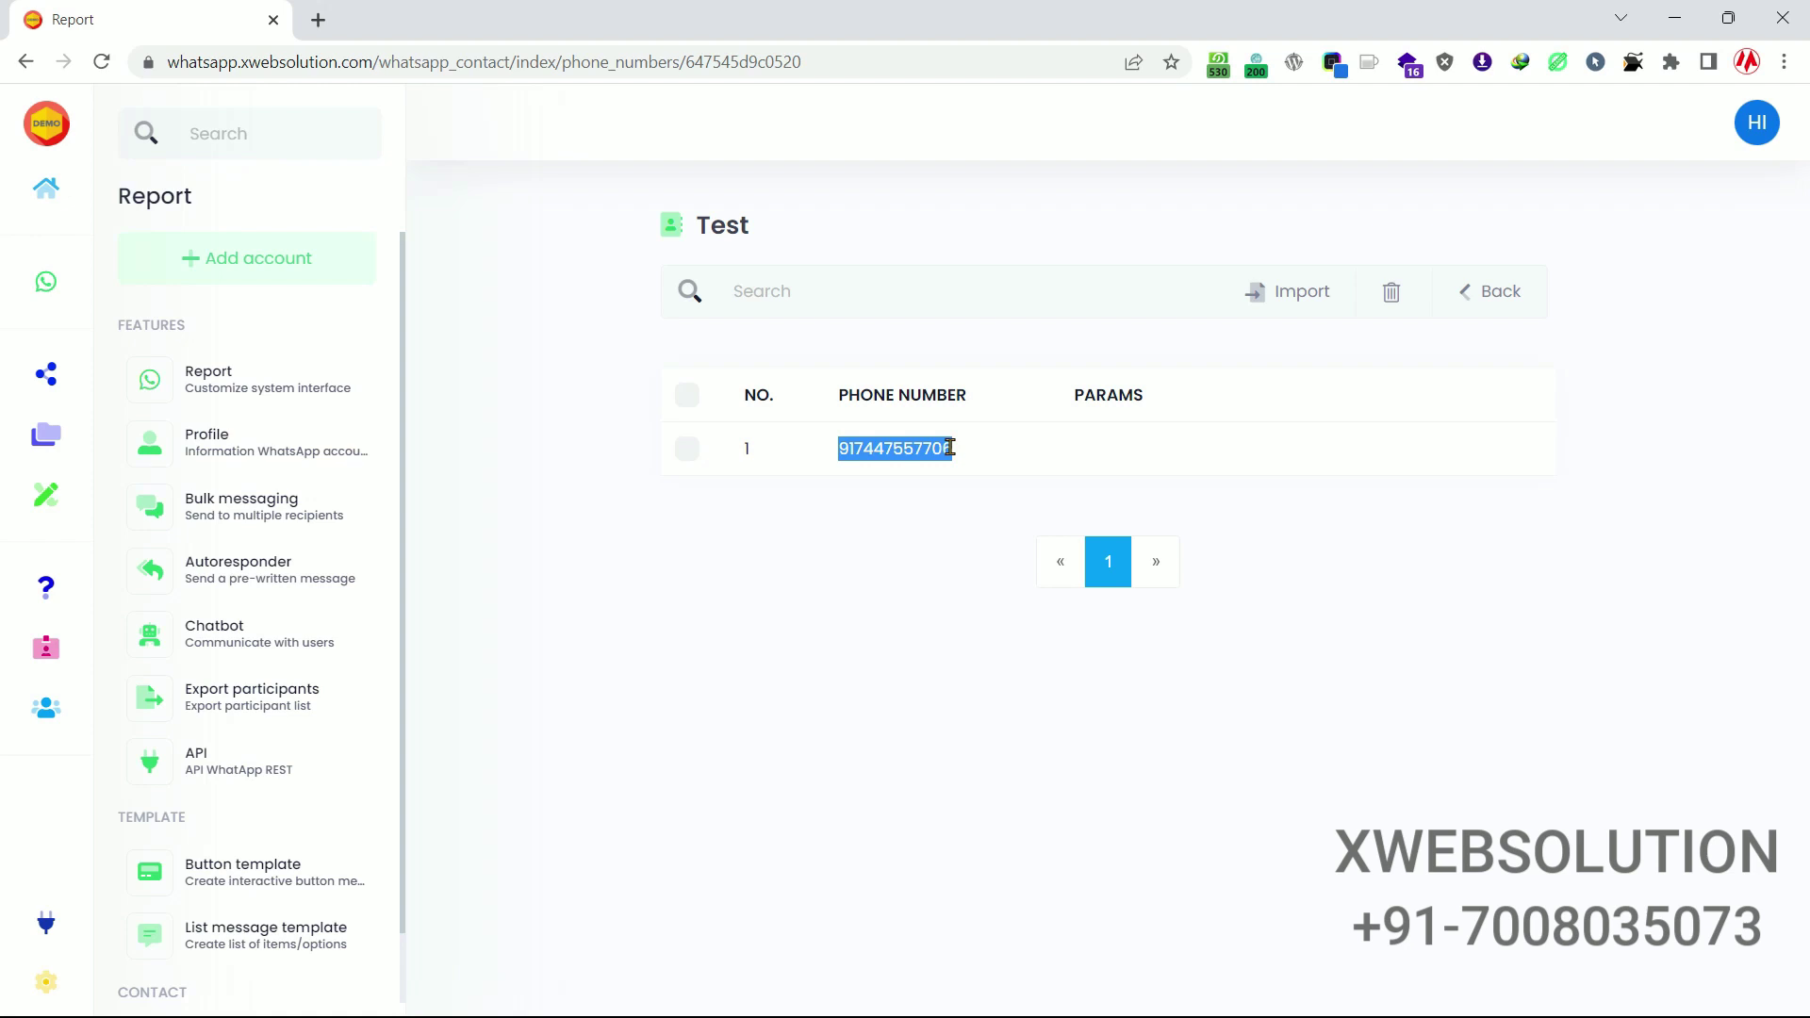
# Start a new bulk campaign with the connected WhatsApp account selected as sender.
pyautogui.click(250, 508)
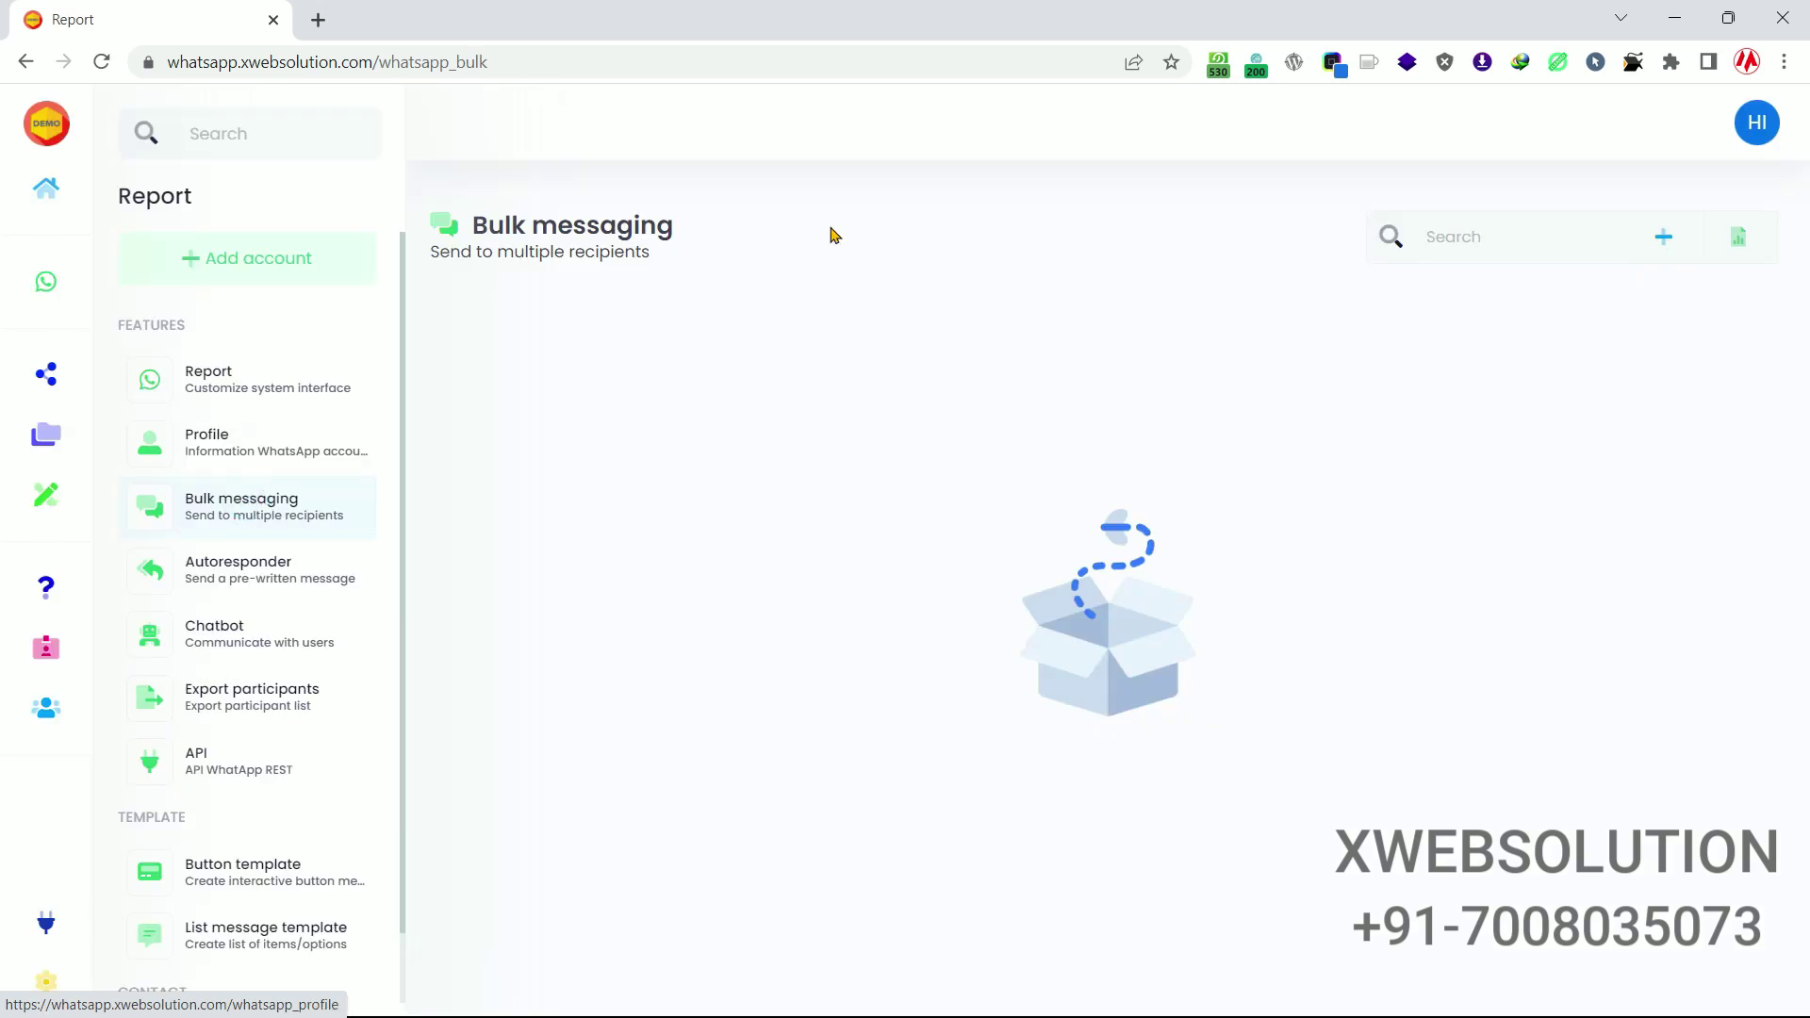
pyautogui.click(1663, 239)
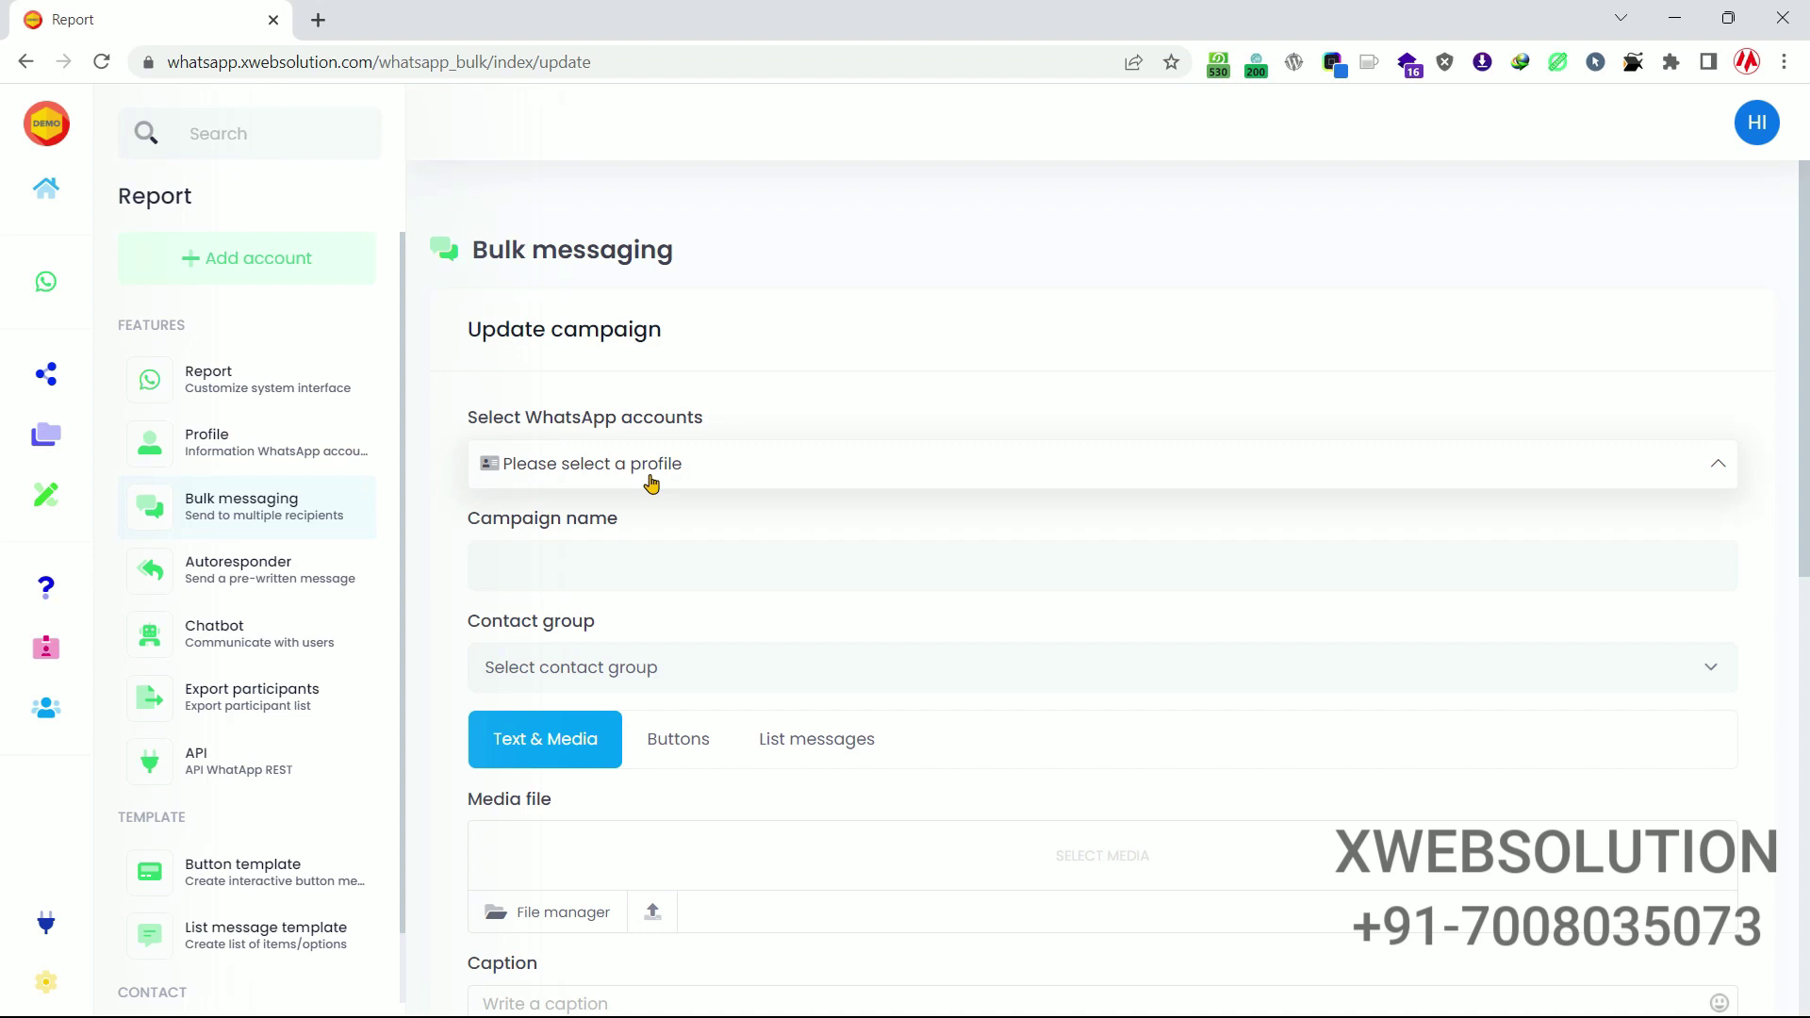
pyautogui.click(651, 483)
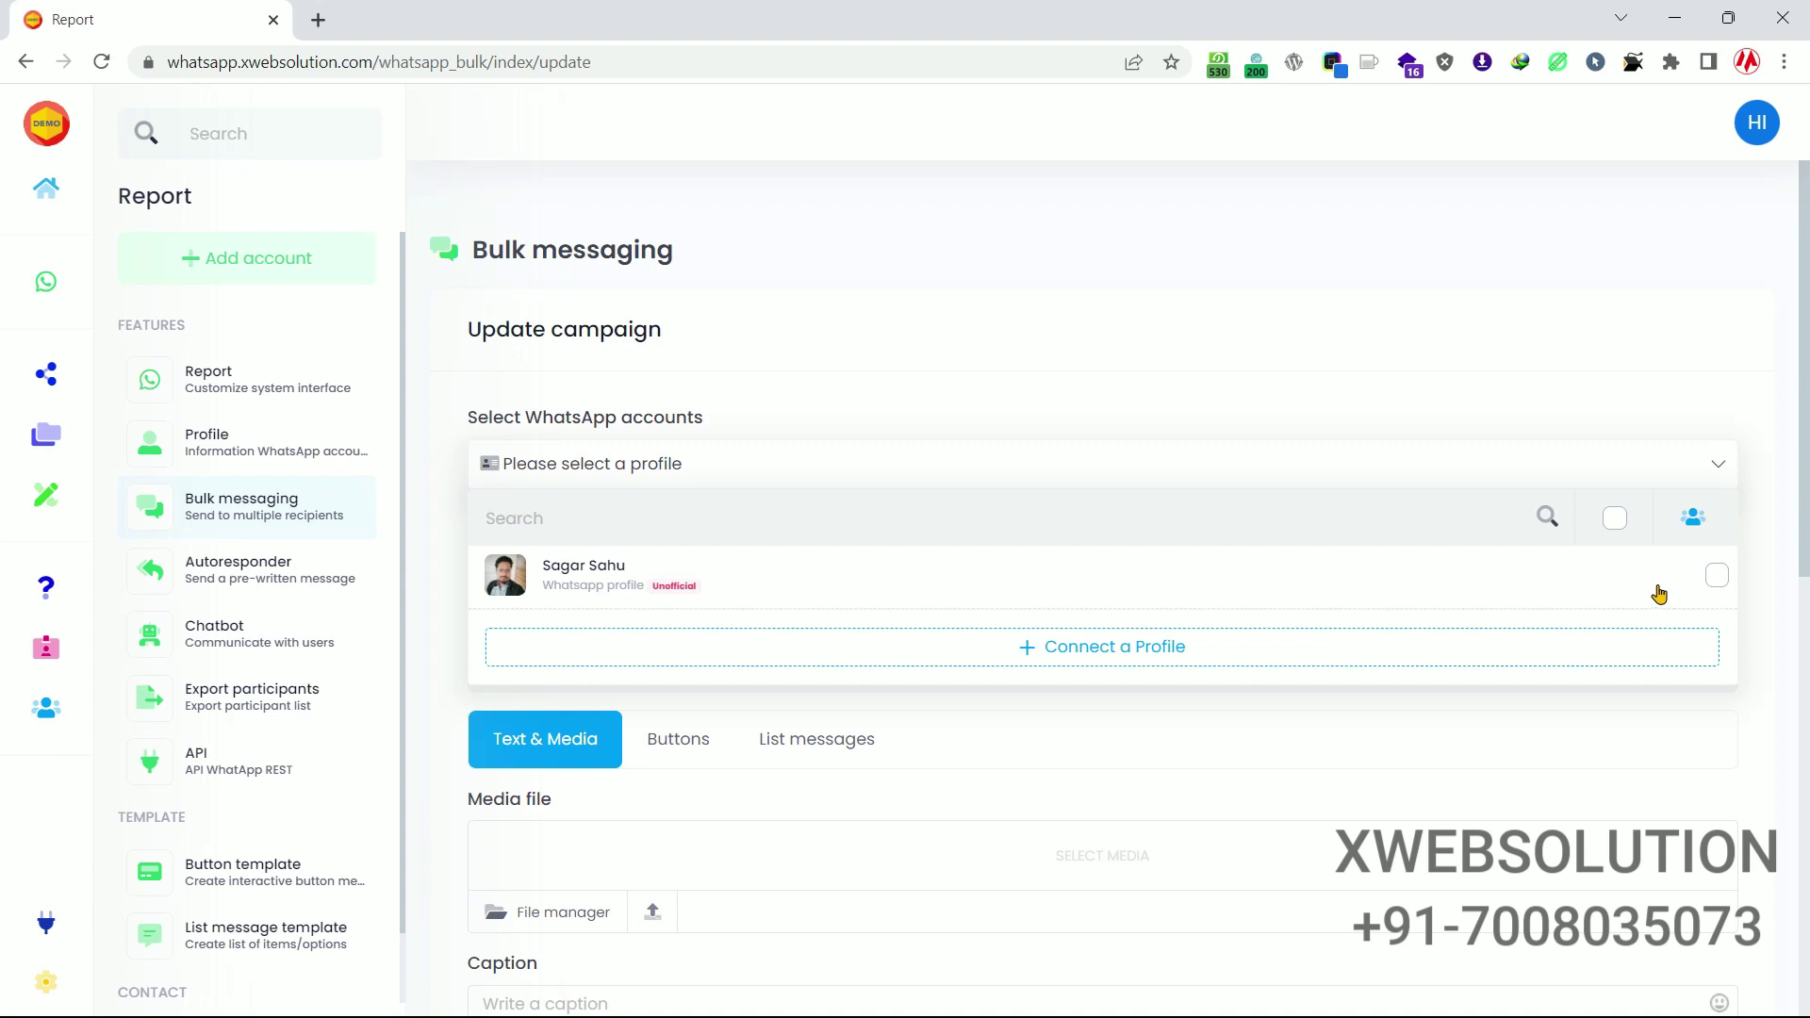
pyautogui.click(1715, 578)
pyautogui.click(1772, 557)
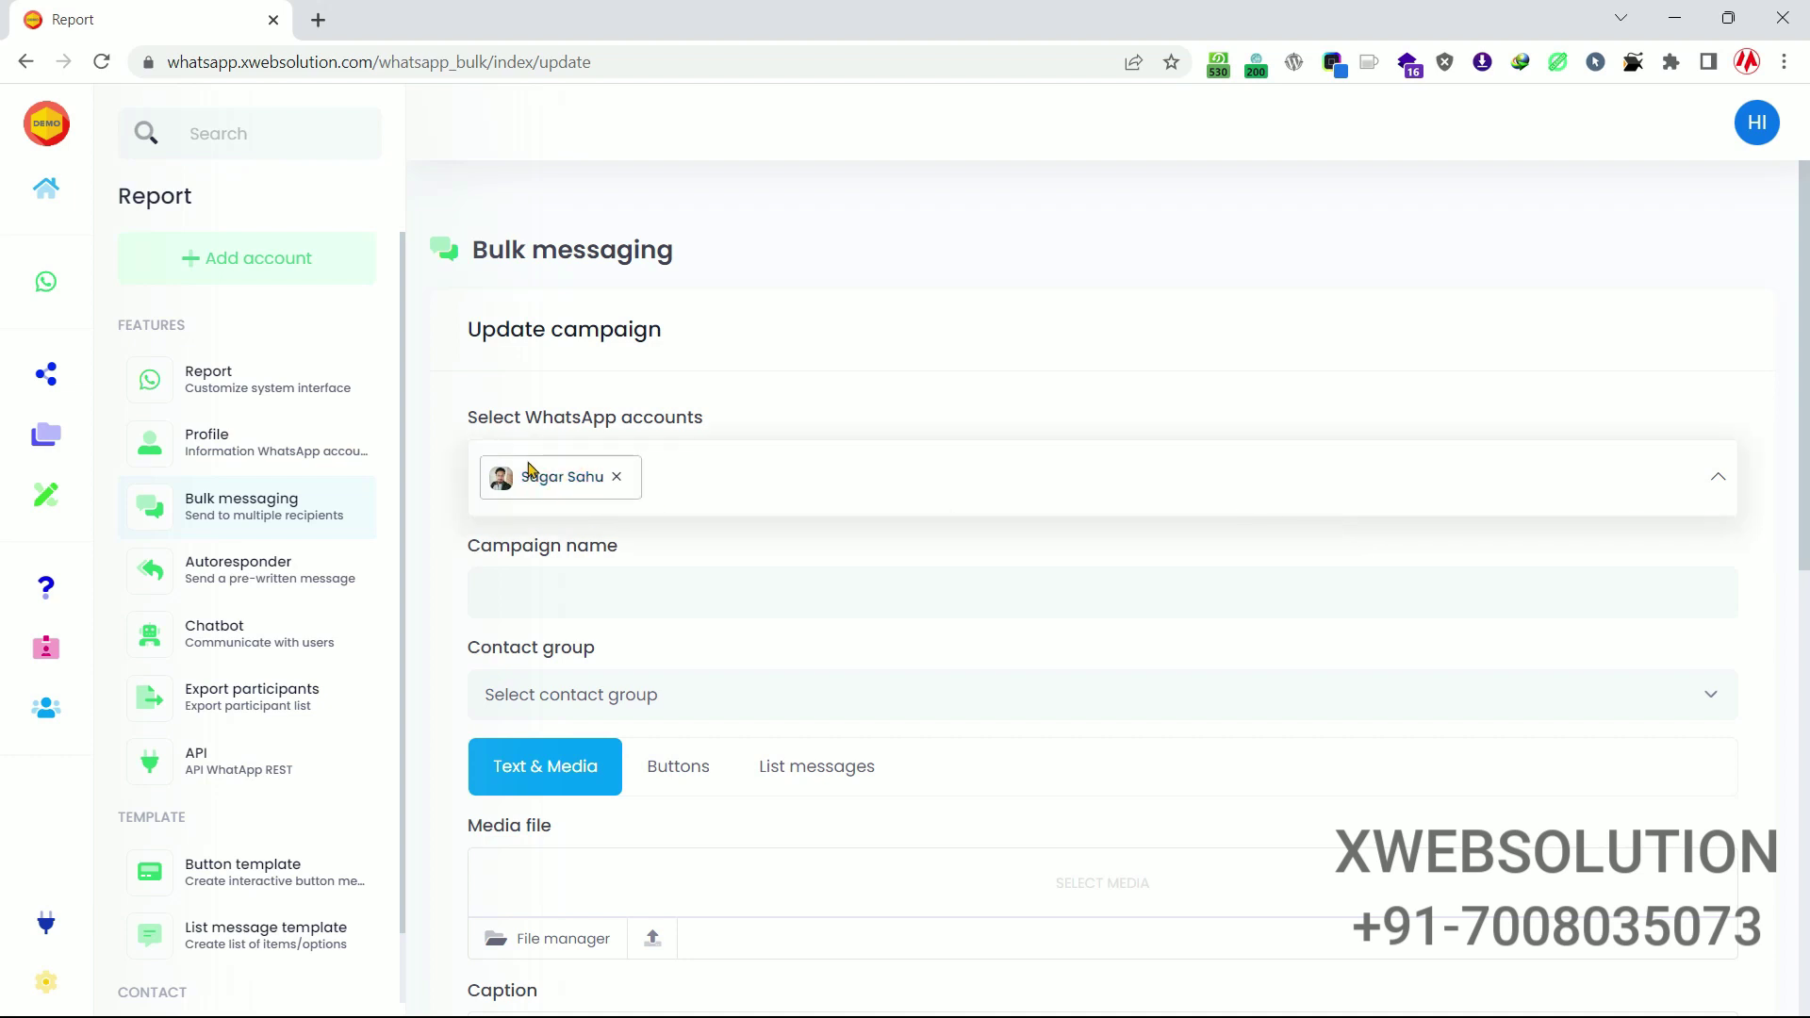
# Name the campaign 'test capmaign' and target the Test contact group.
pyautogui.click(603, 590)
pyautogui.write('te')
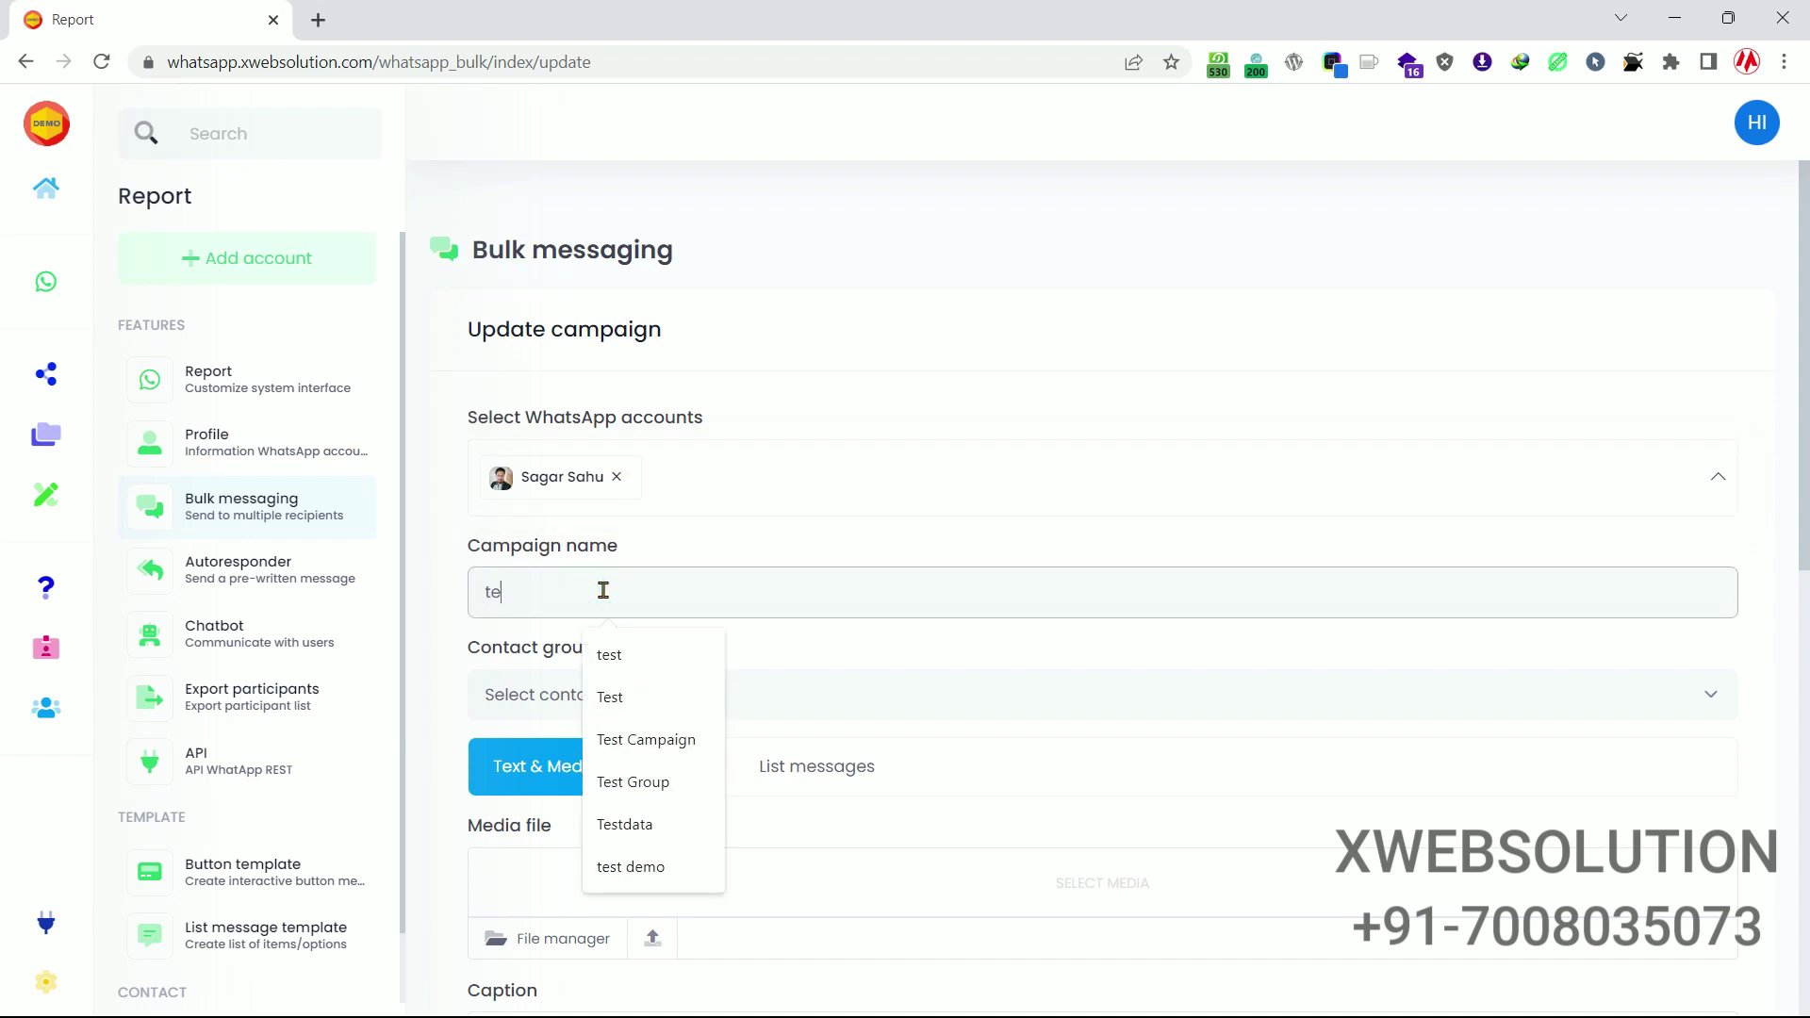
pyautogui.write('st ca')
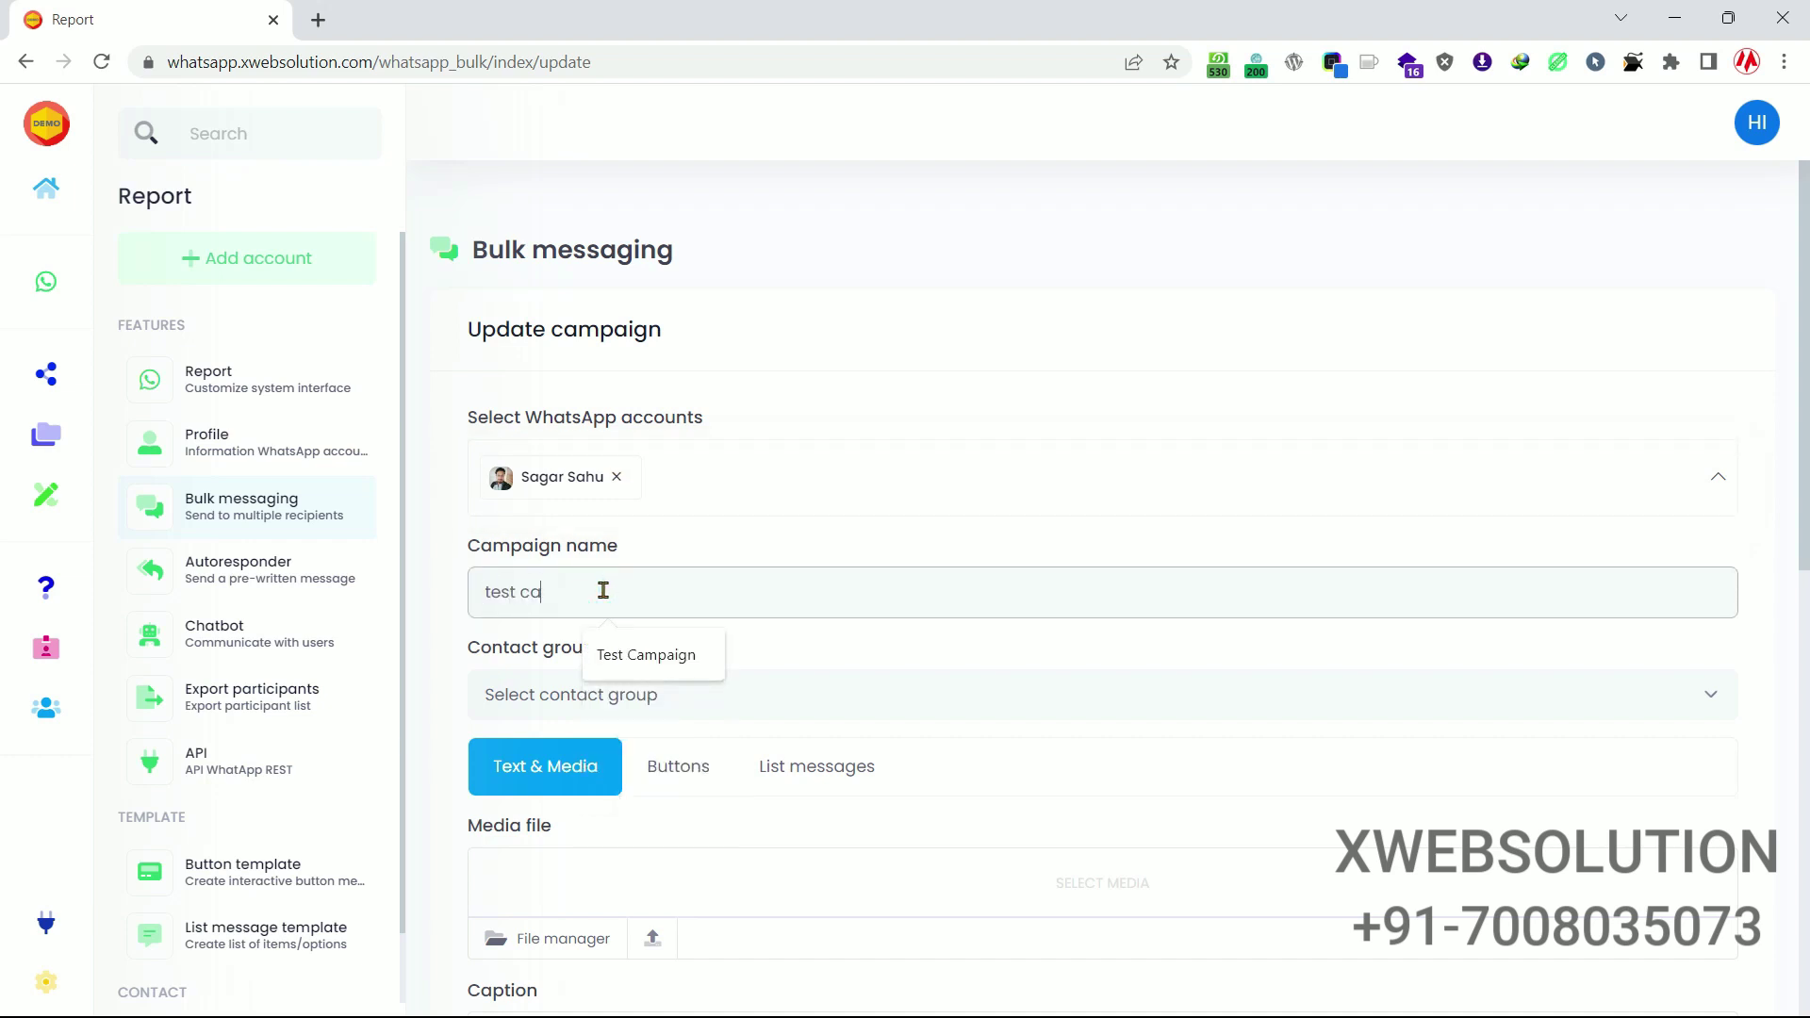
pyautogui.write('pmaign')
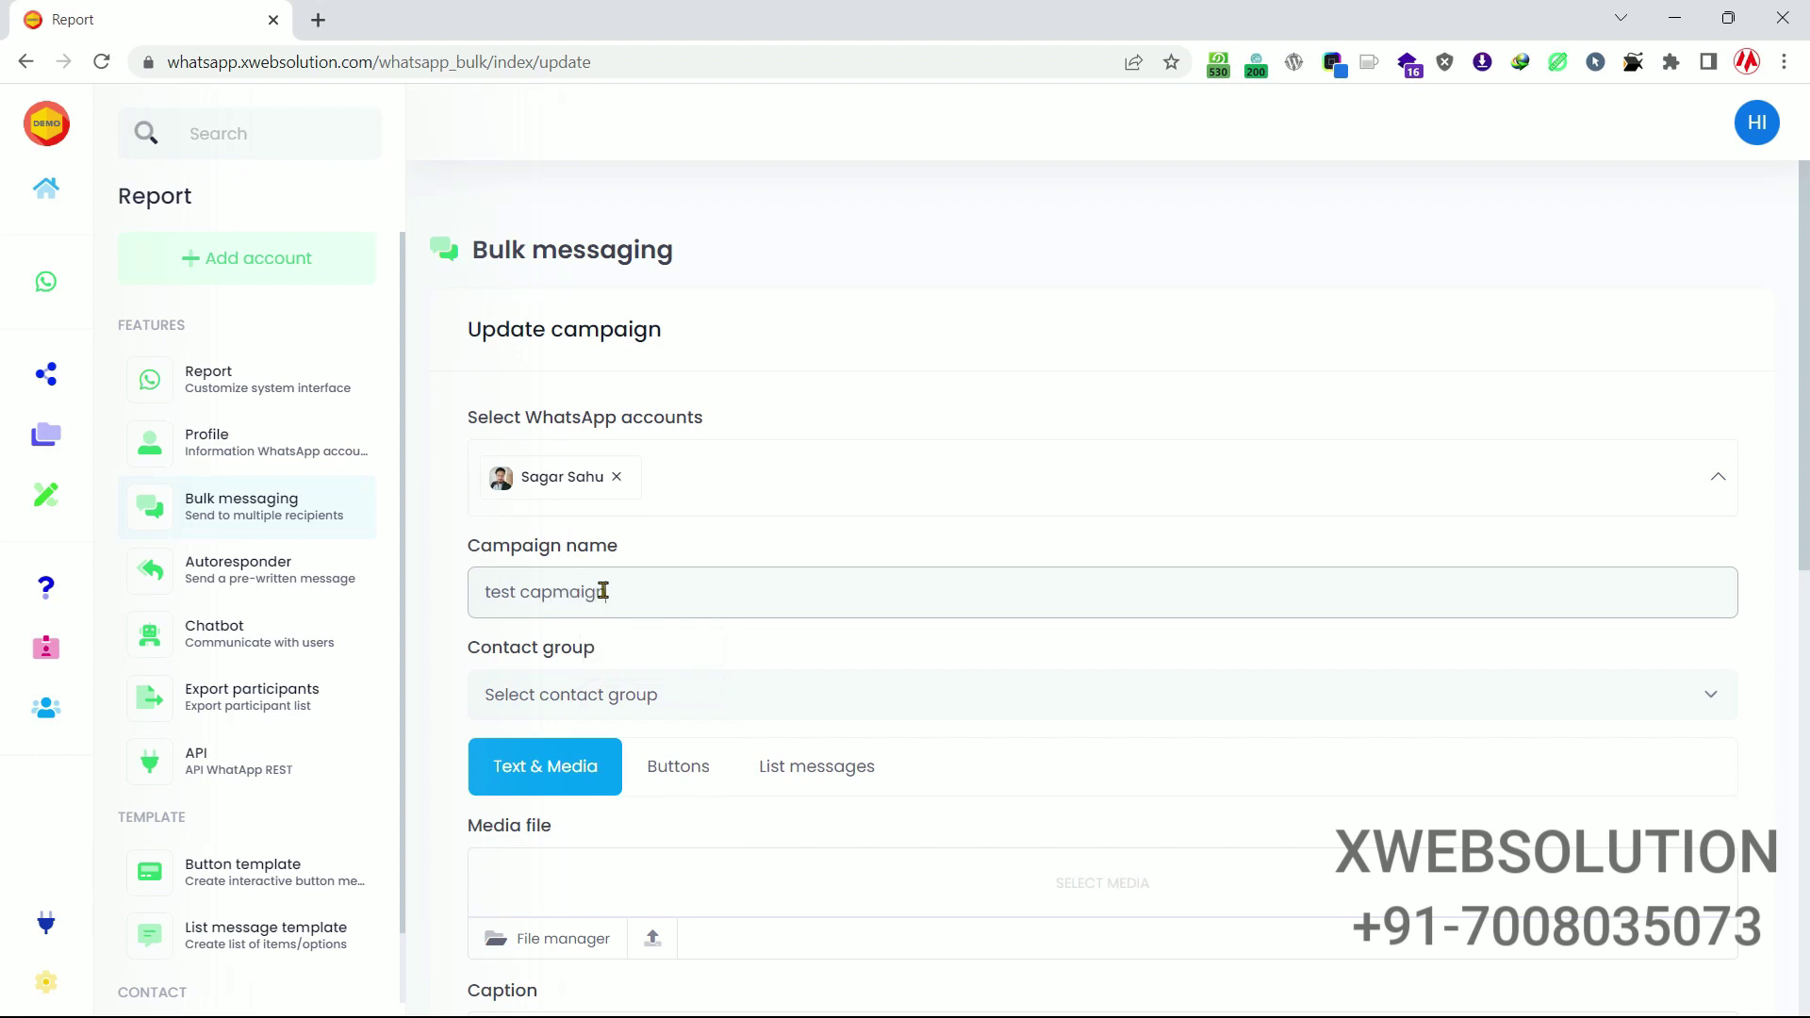
pyautogui.scroll(-3, 603, 590)
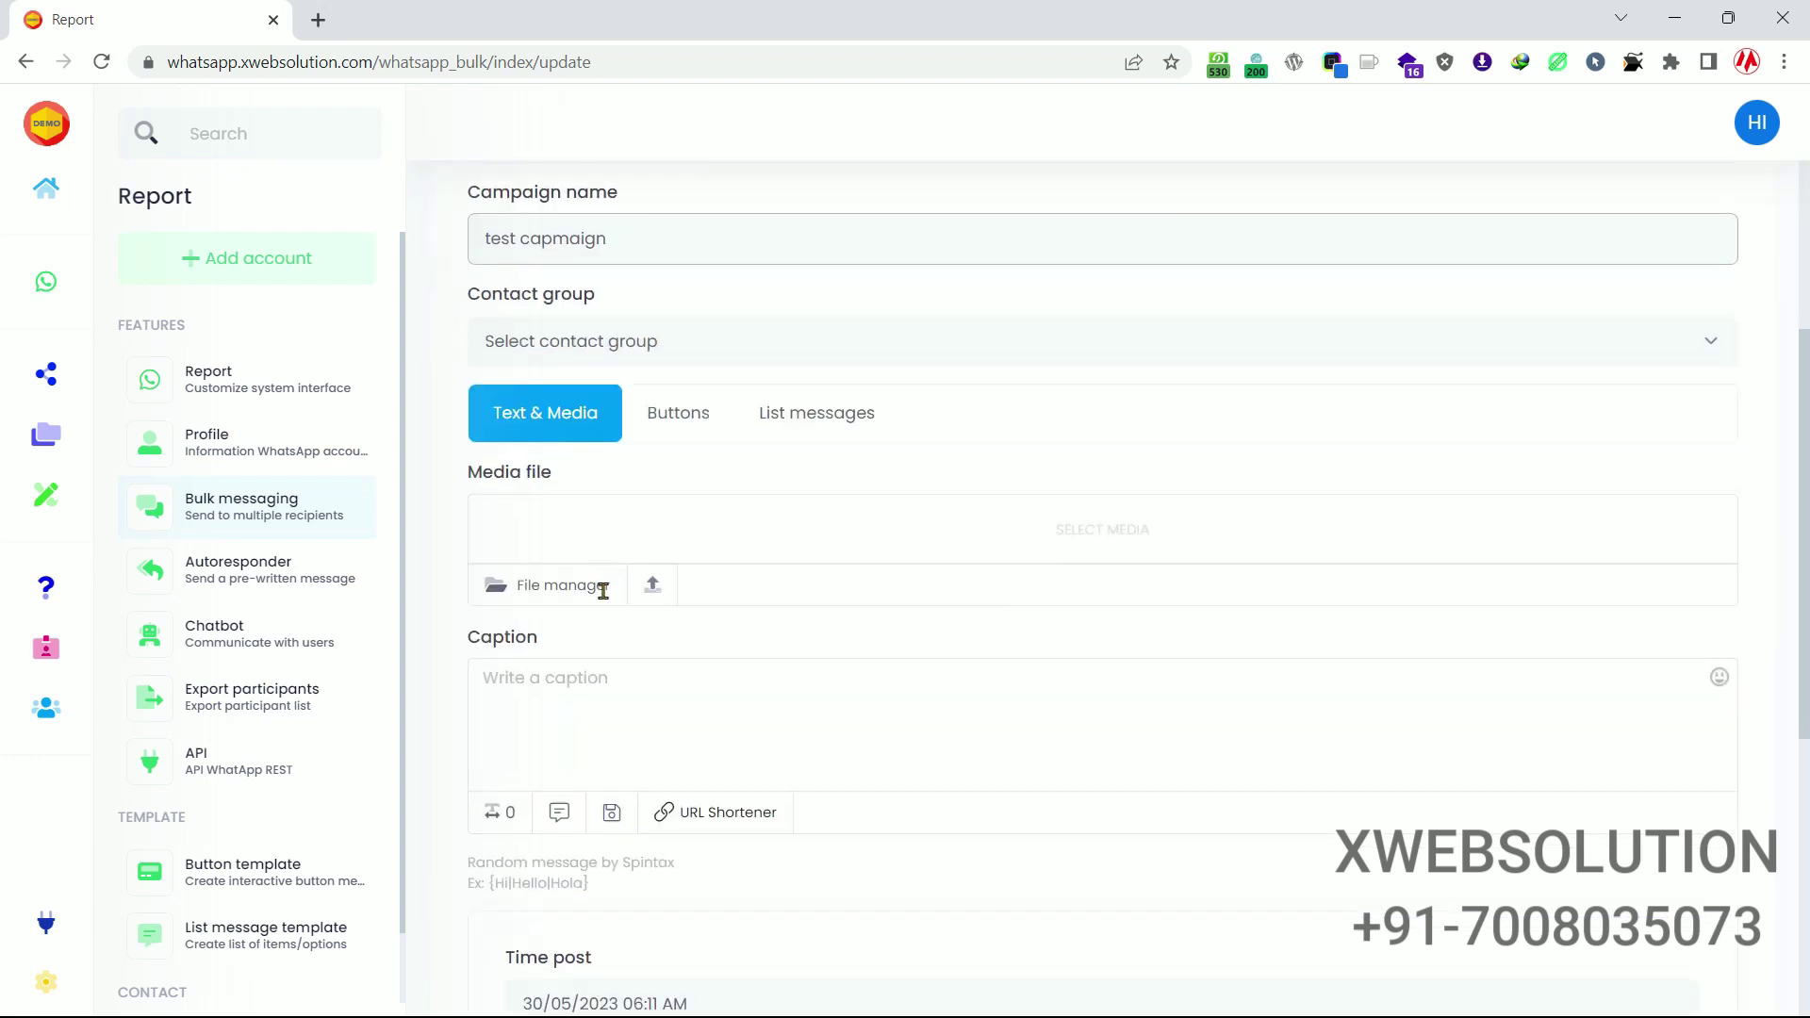
pyautogui.click(662, 347)
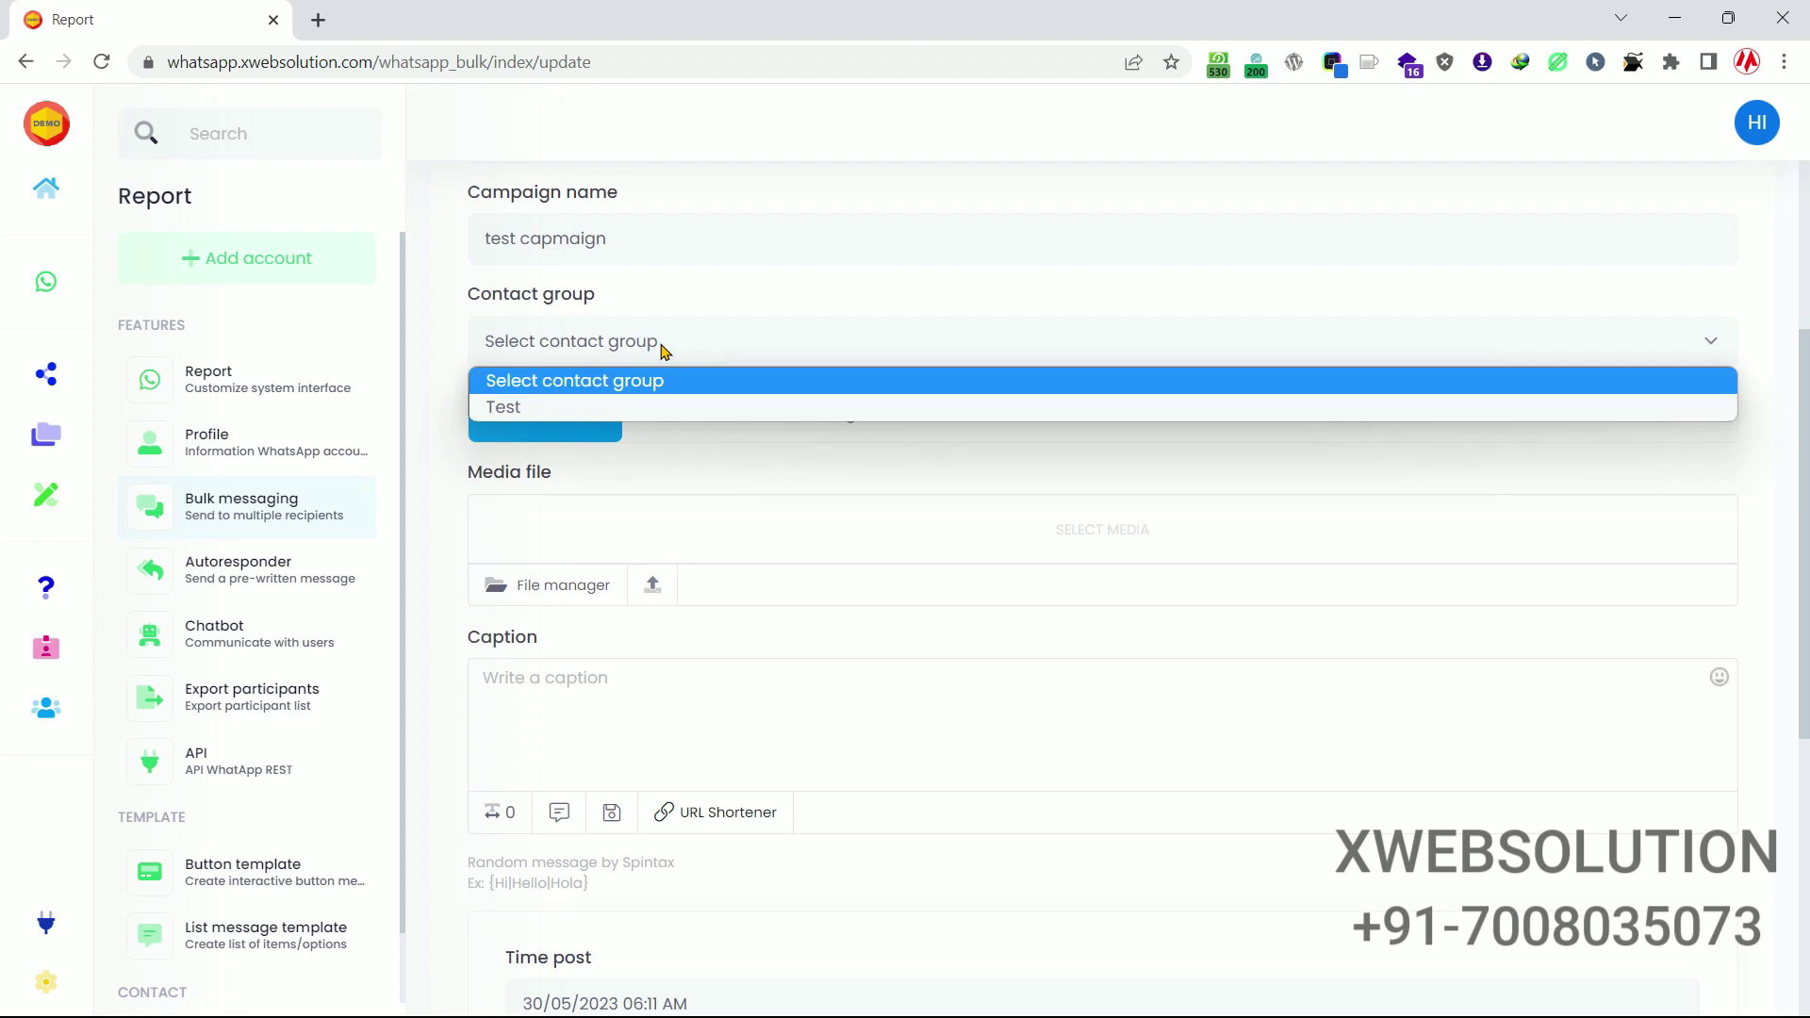
pyautogui.click(673, 410)
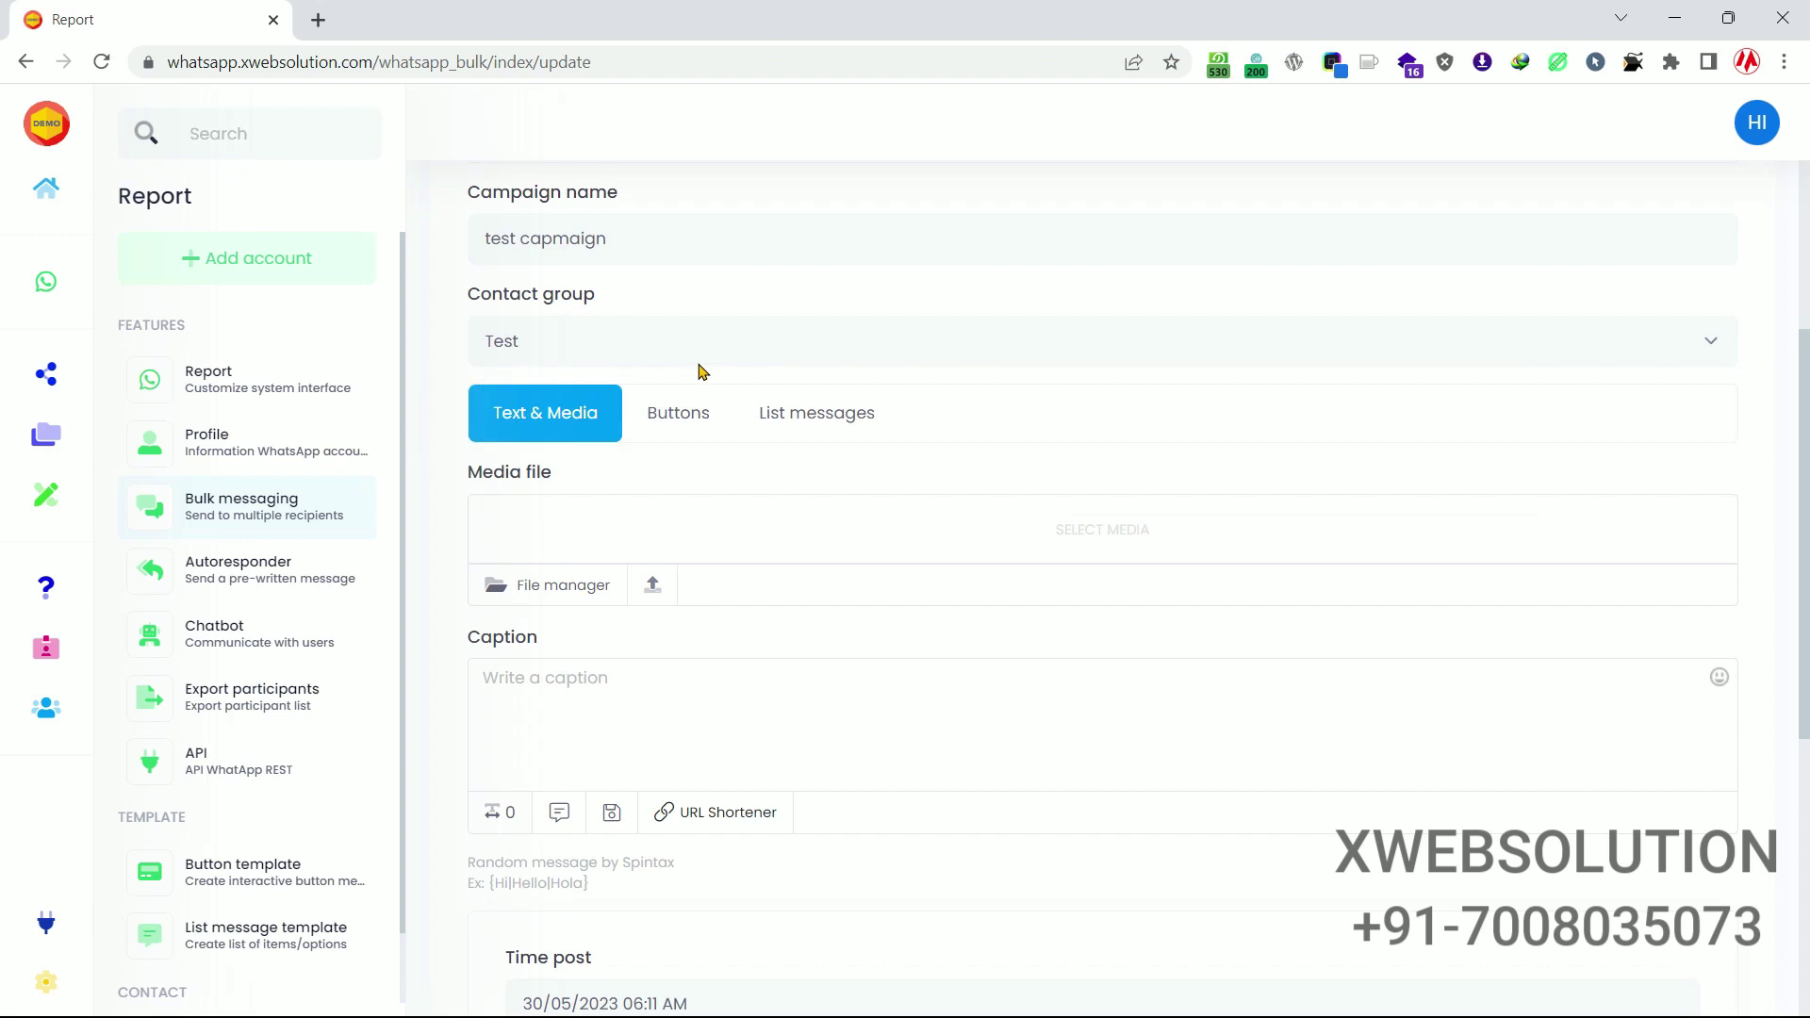
# Attach the Final Demo.png image with caption 'Hi welcome to xwebsolution.'.
pyautogui.scroll(-2, 614, 317)
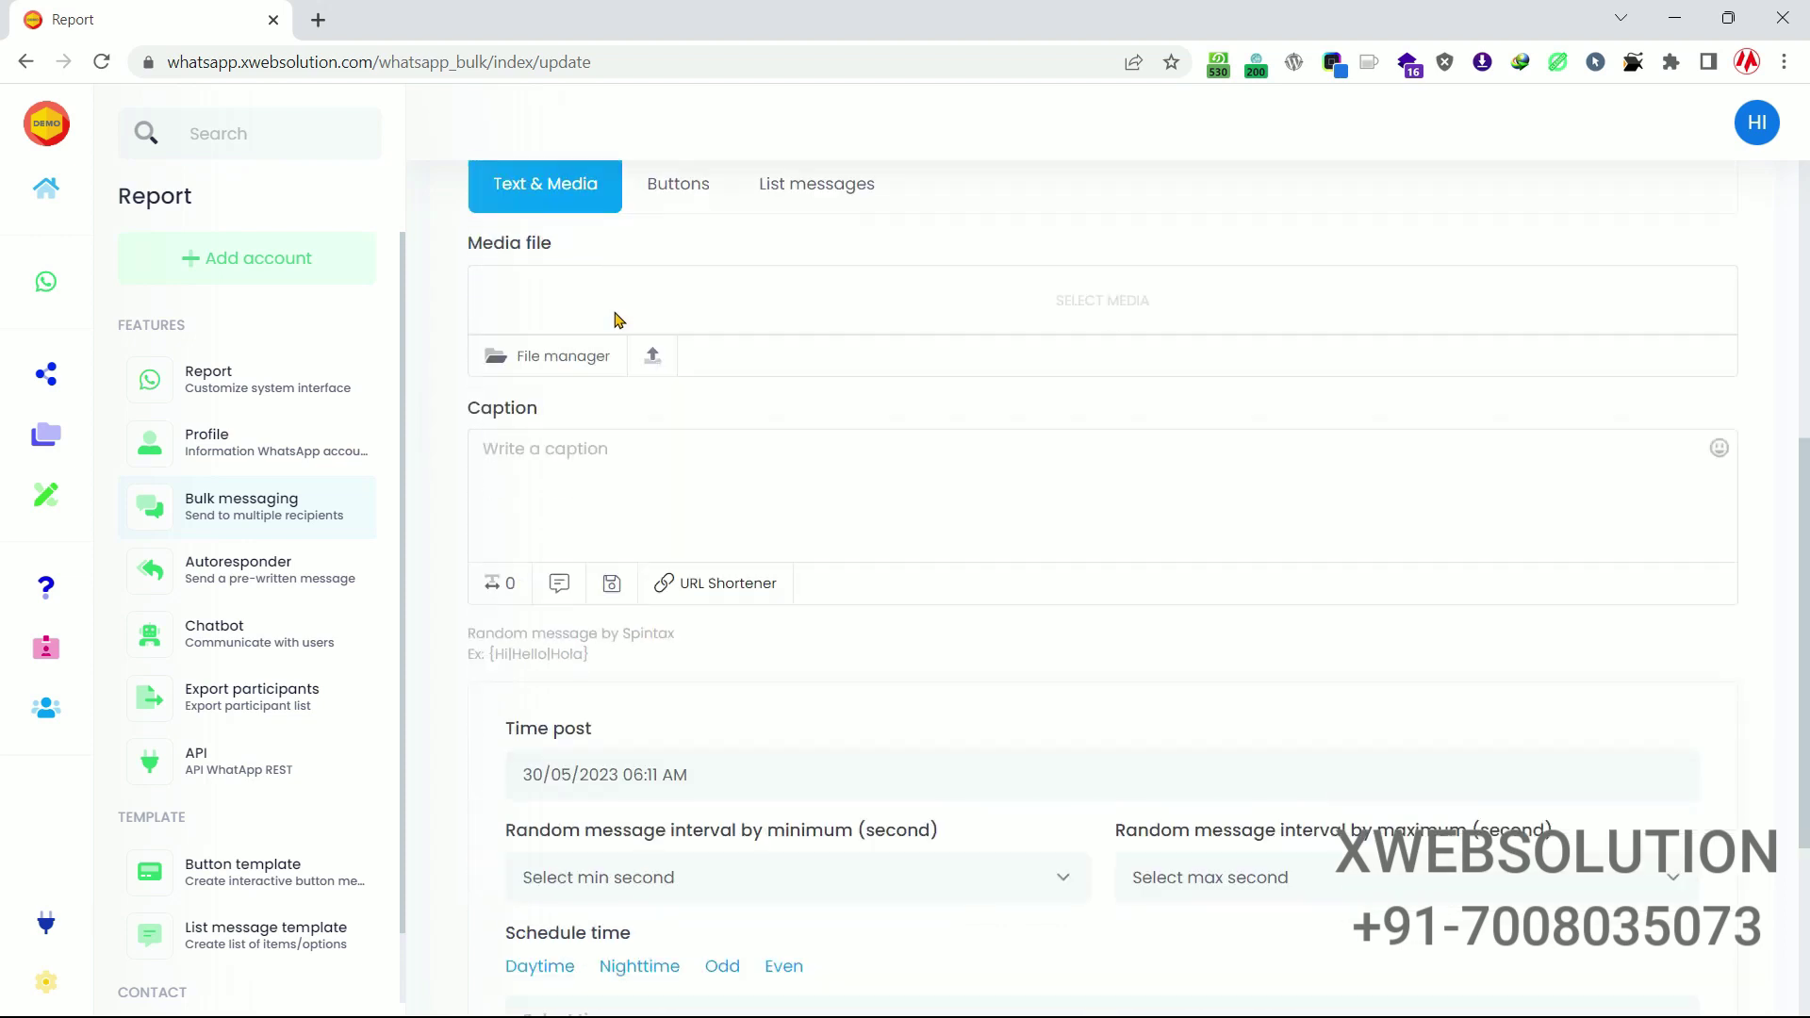
pyautogui.scroll(2, 550, 319)
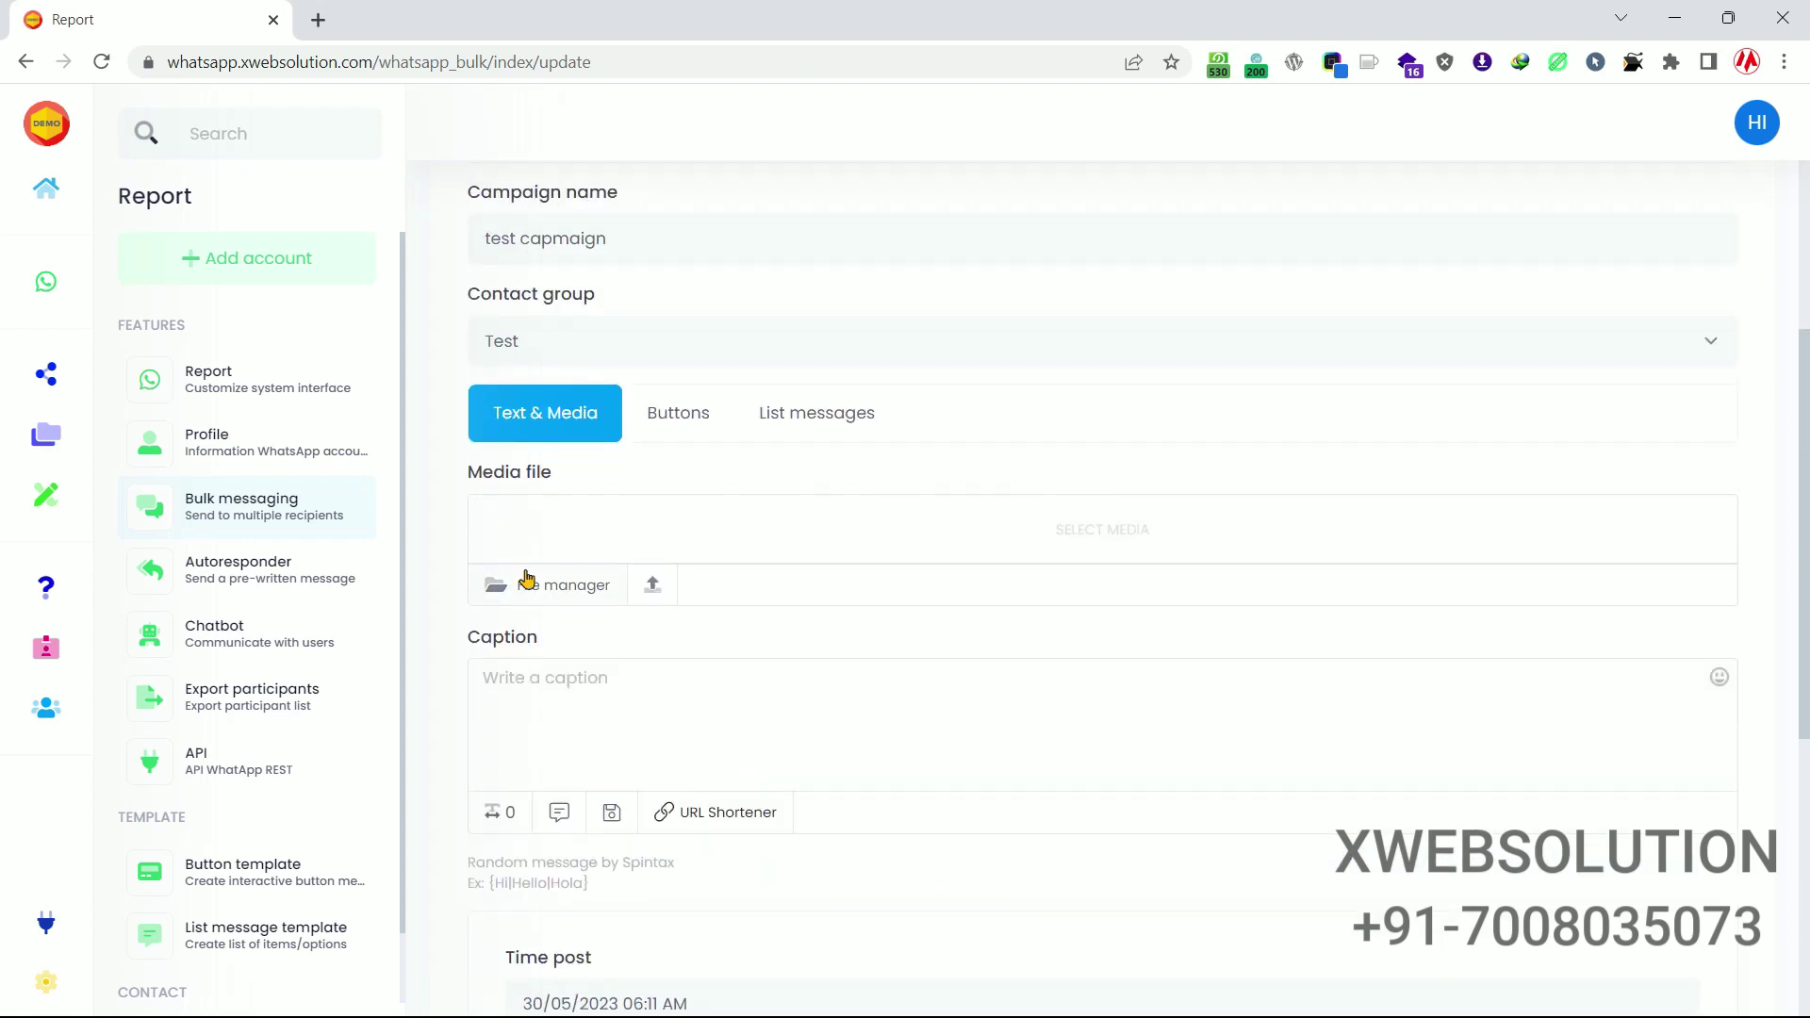
pyautogui.click(563, 586)
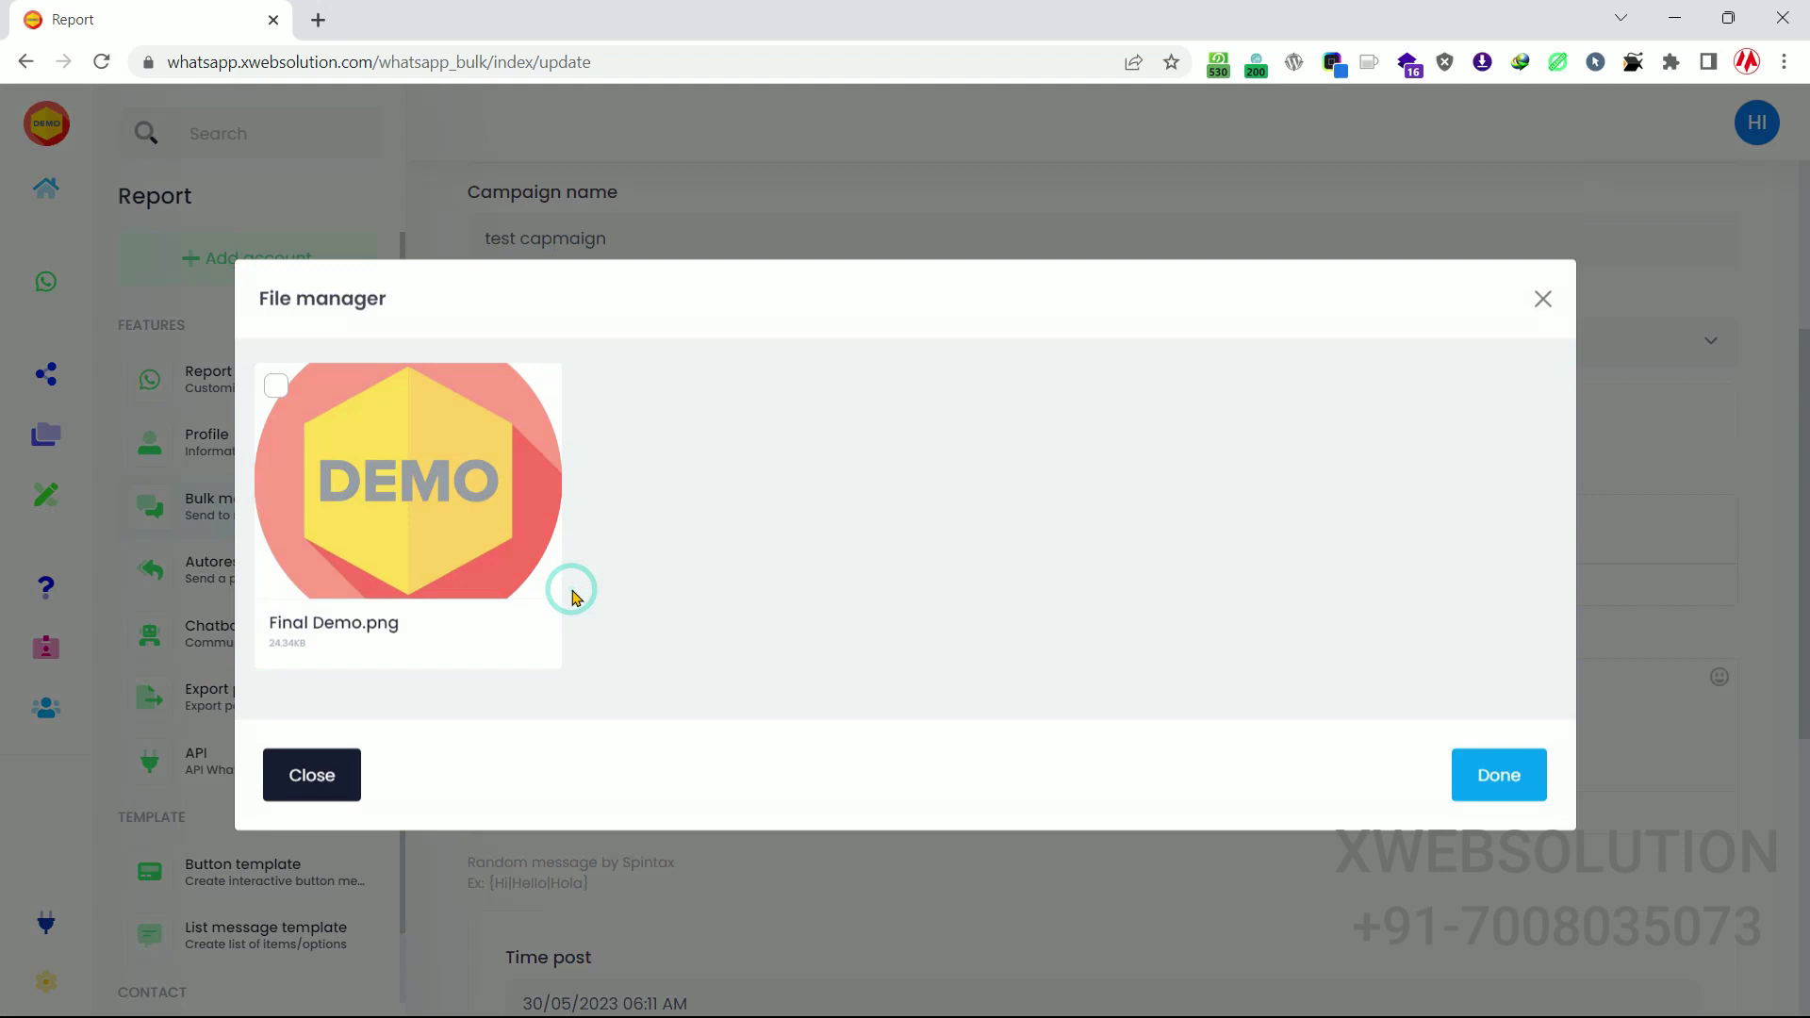
pyautogui.click(284, 401)
pyautogui.click(1491, 788)
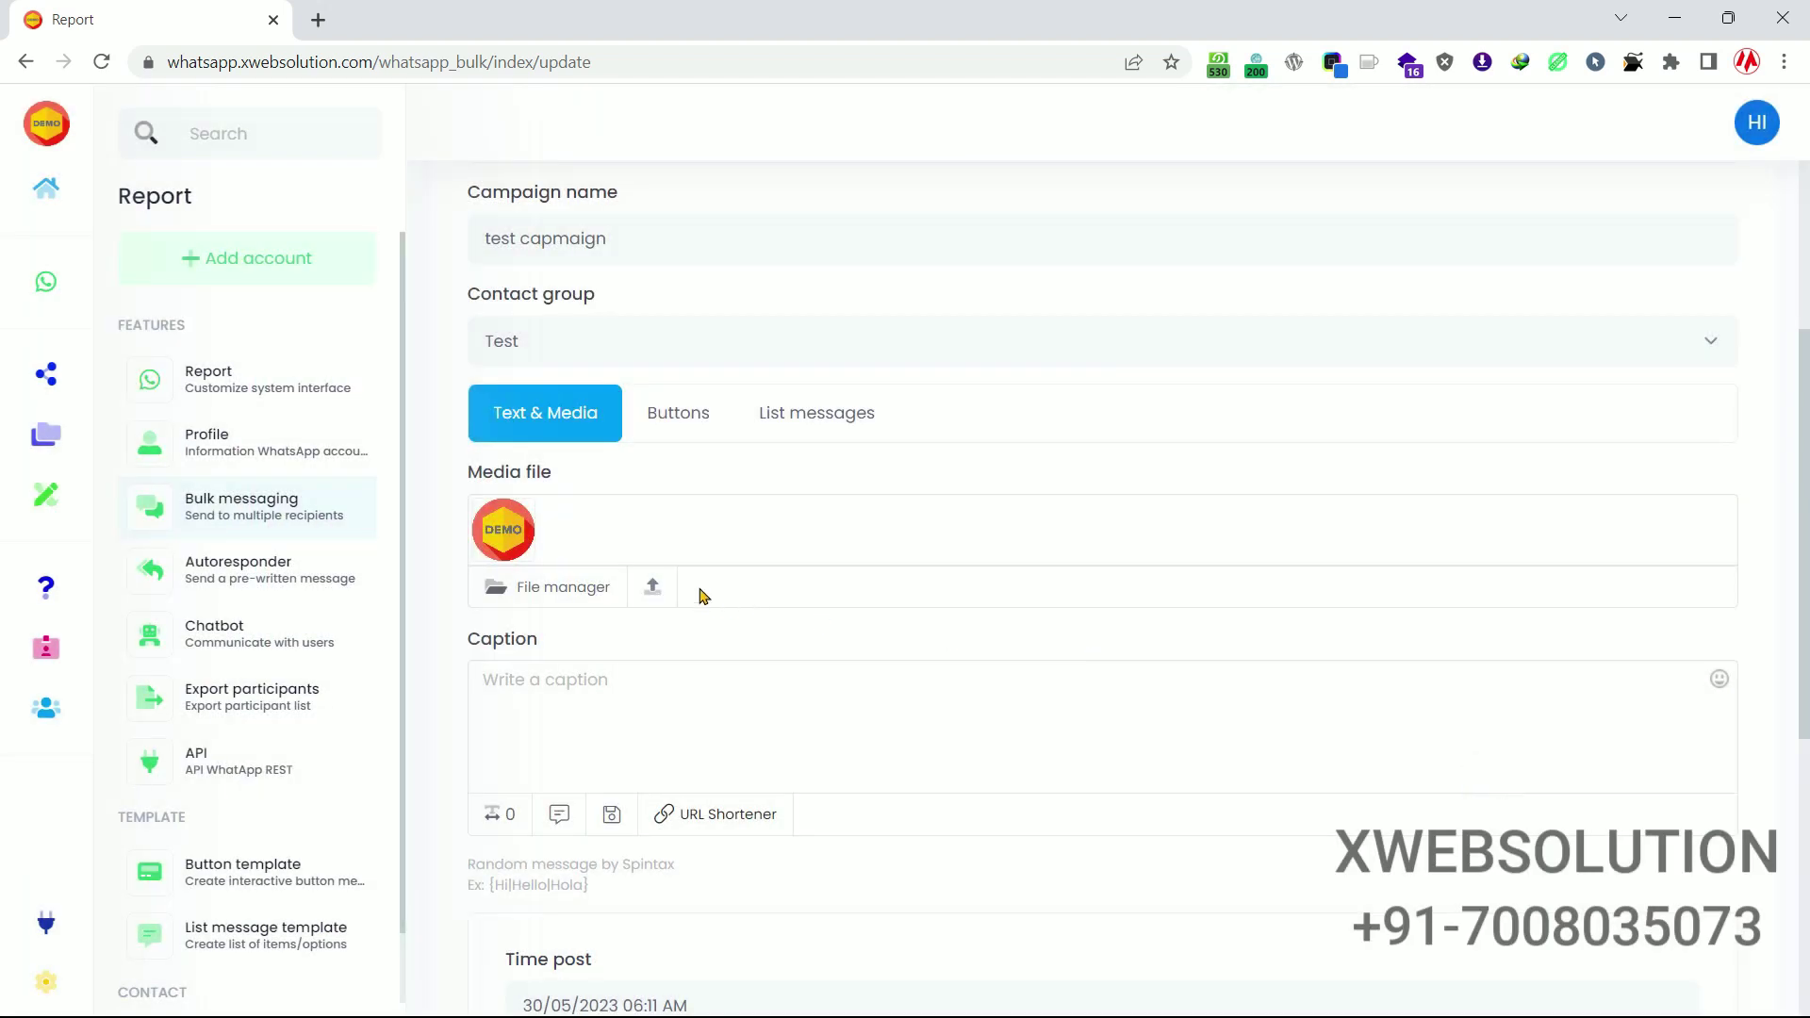
pyautogui.scroll(-3, 594, 566)
pyautogui.click(572, 493)
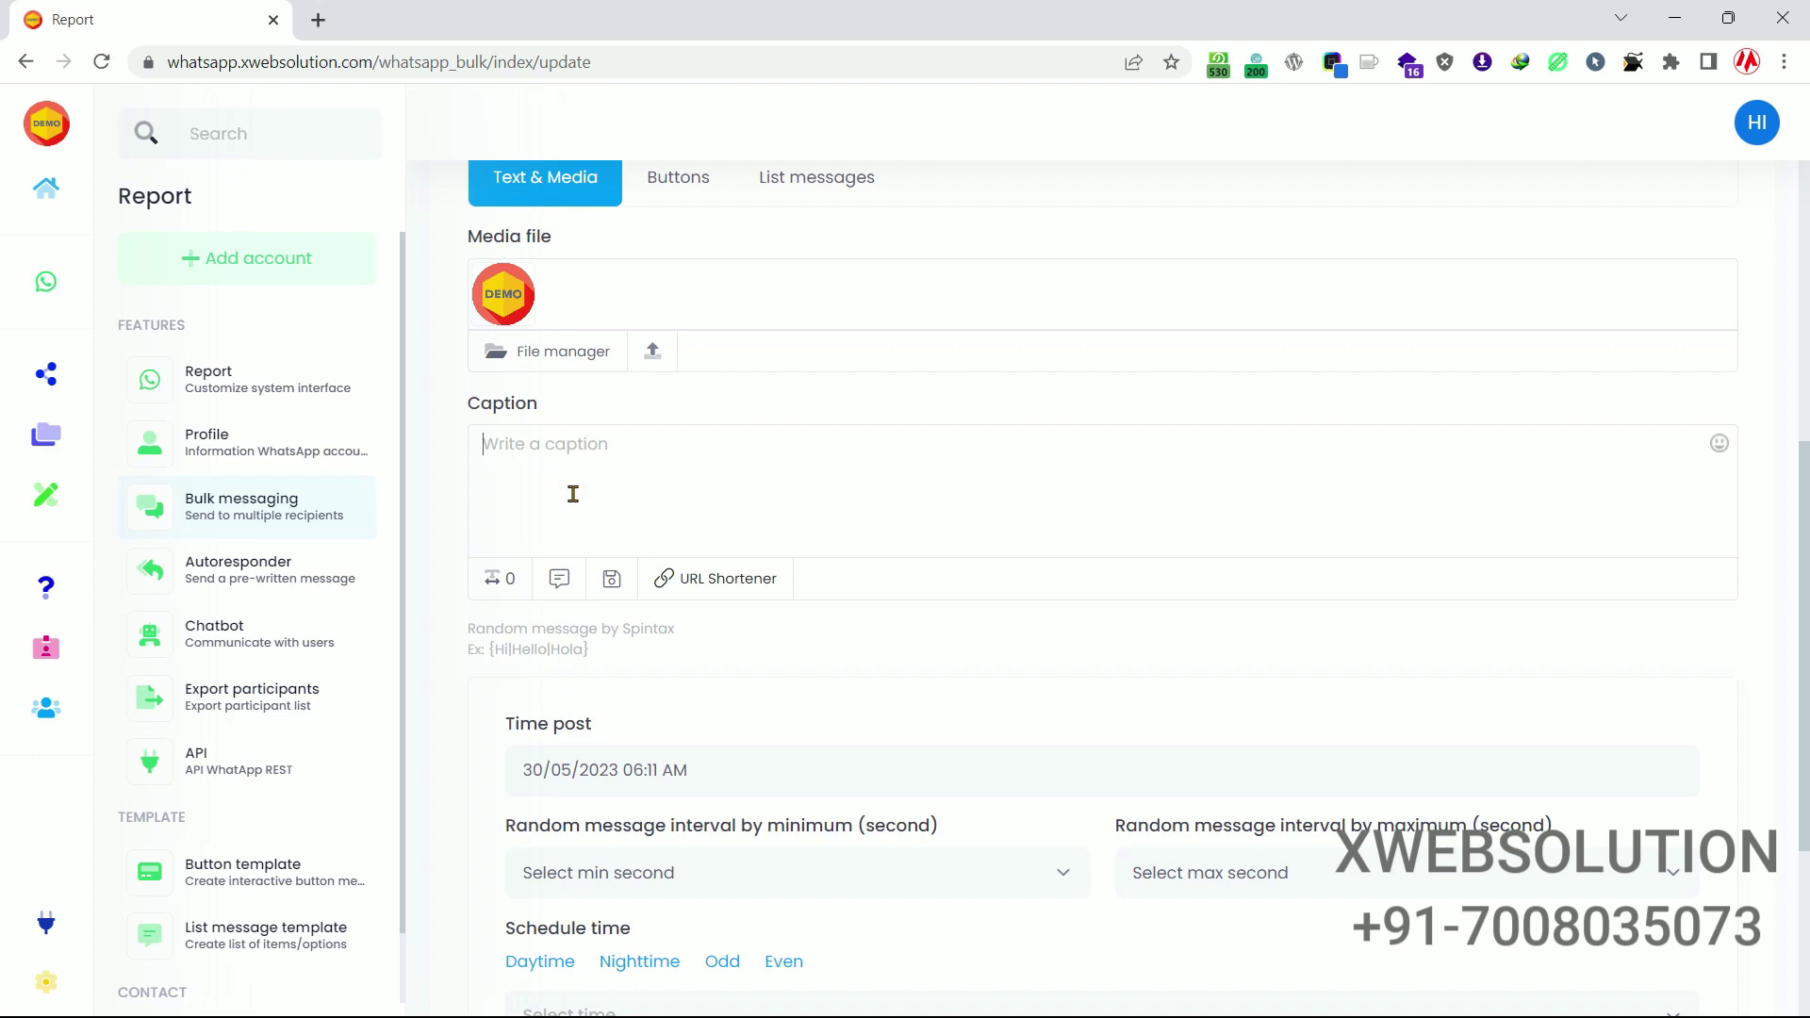
pyautogui.write('Hi welcome to xwebso')
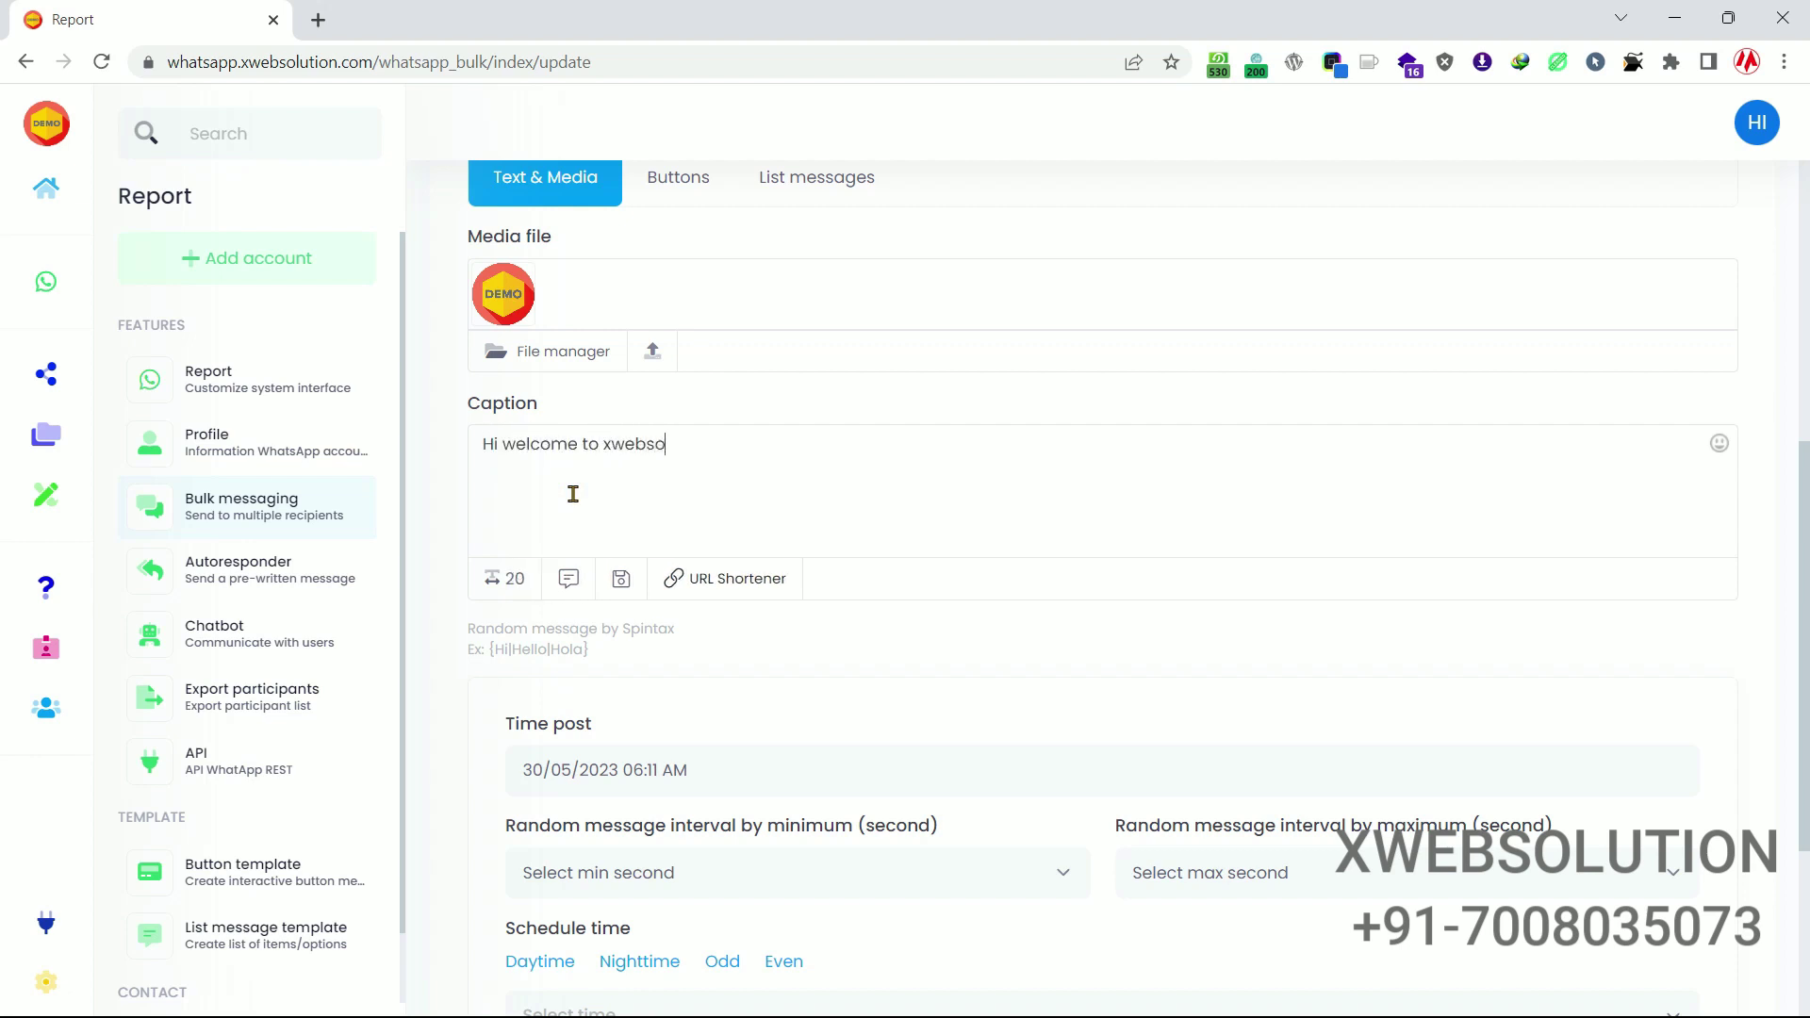
pyautogui.write('lution.')
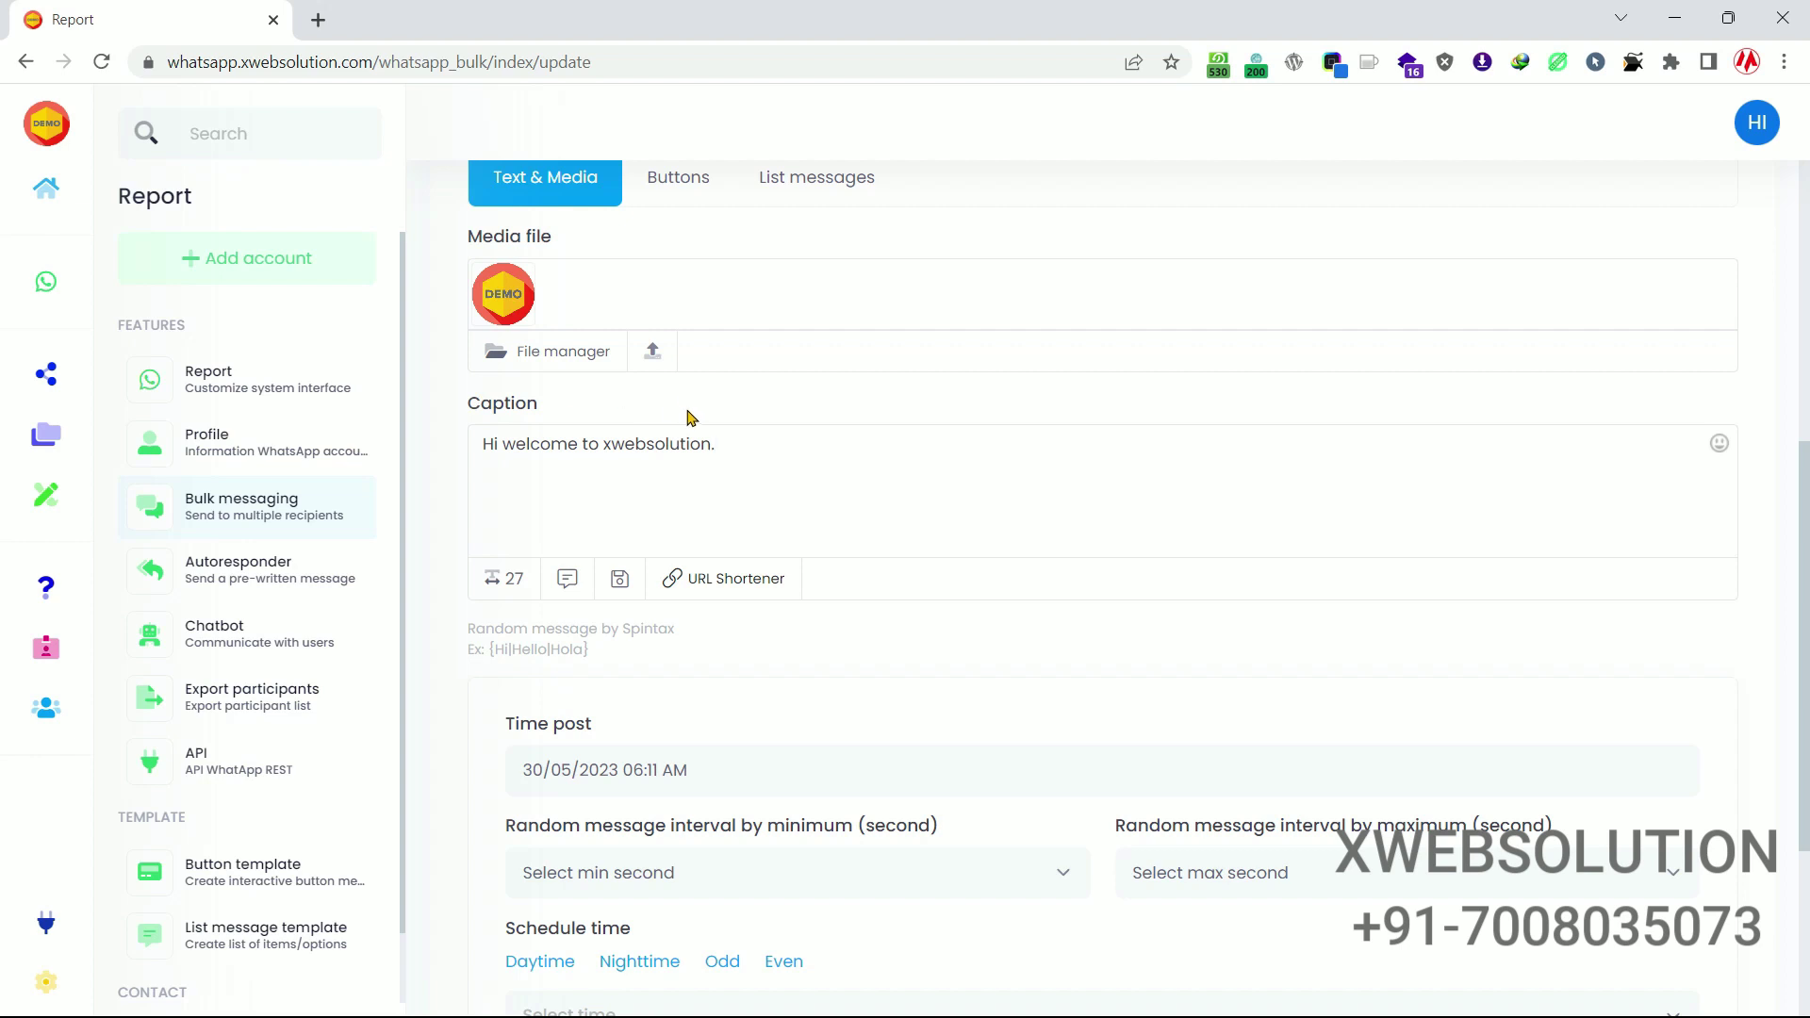
pyautogui.scroll(2, 684, 419)
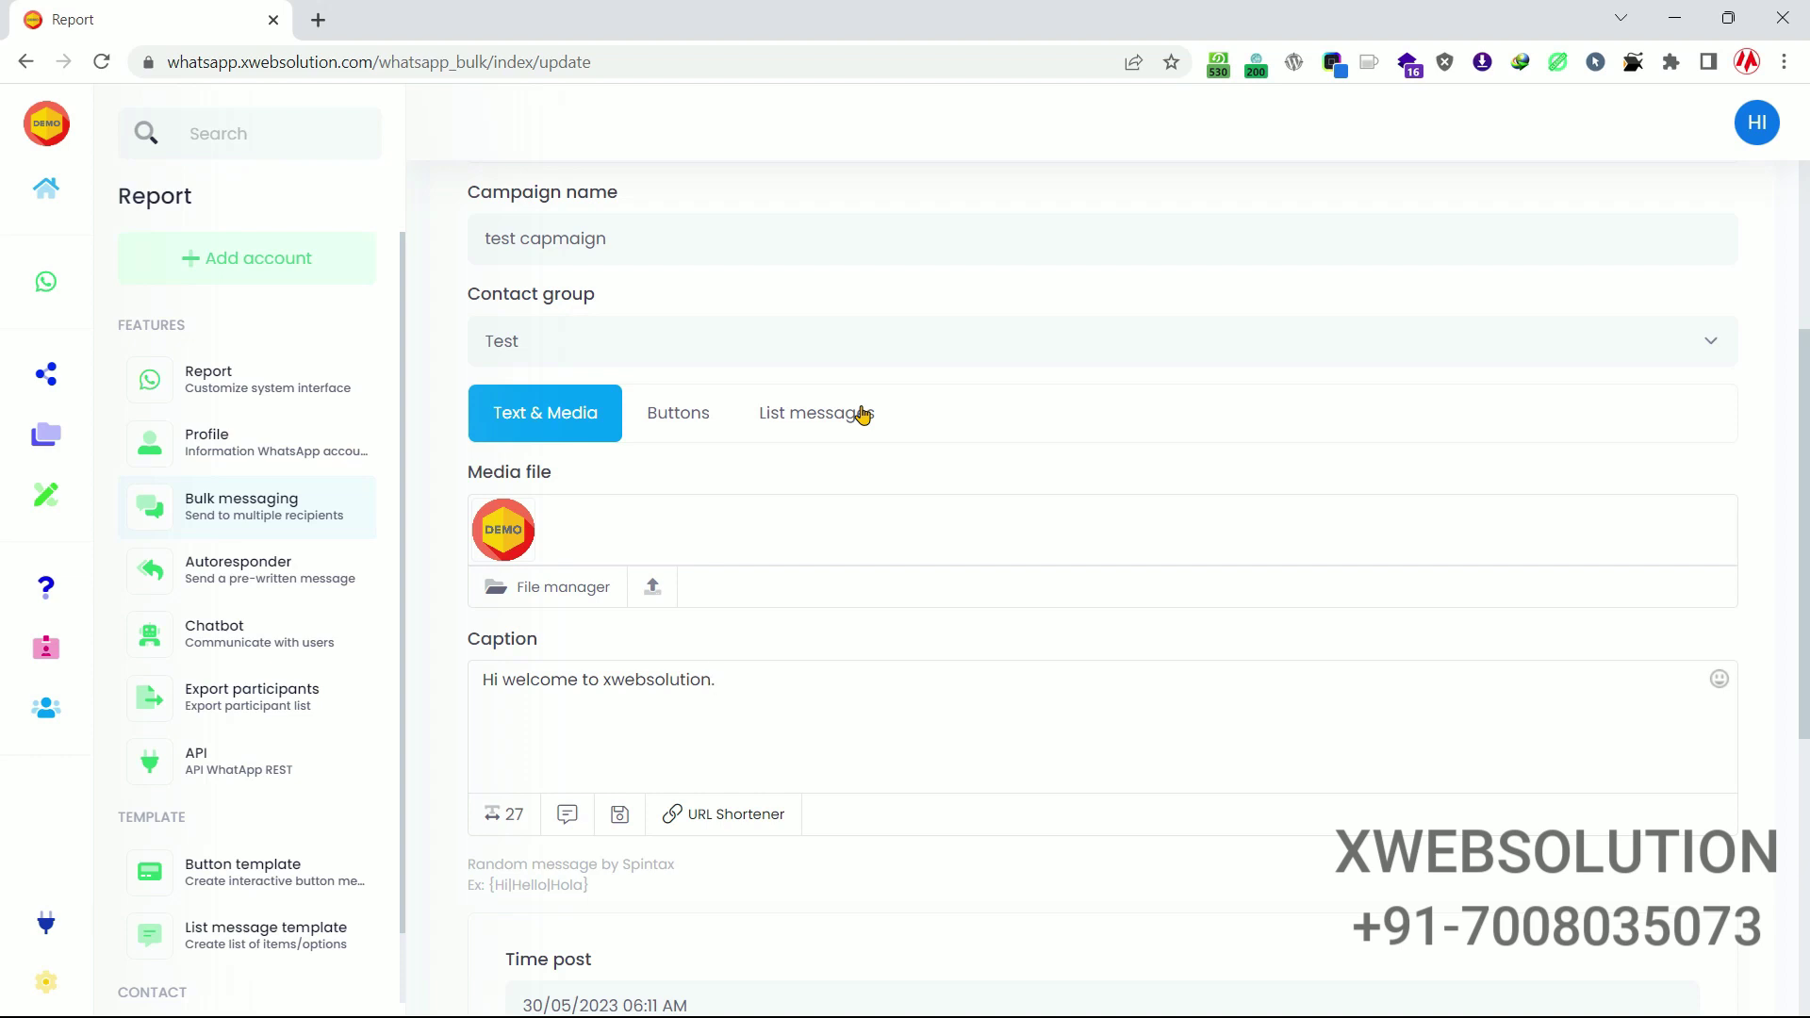
pyautogui.scroll(-3, 713, 509)
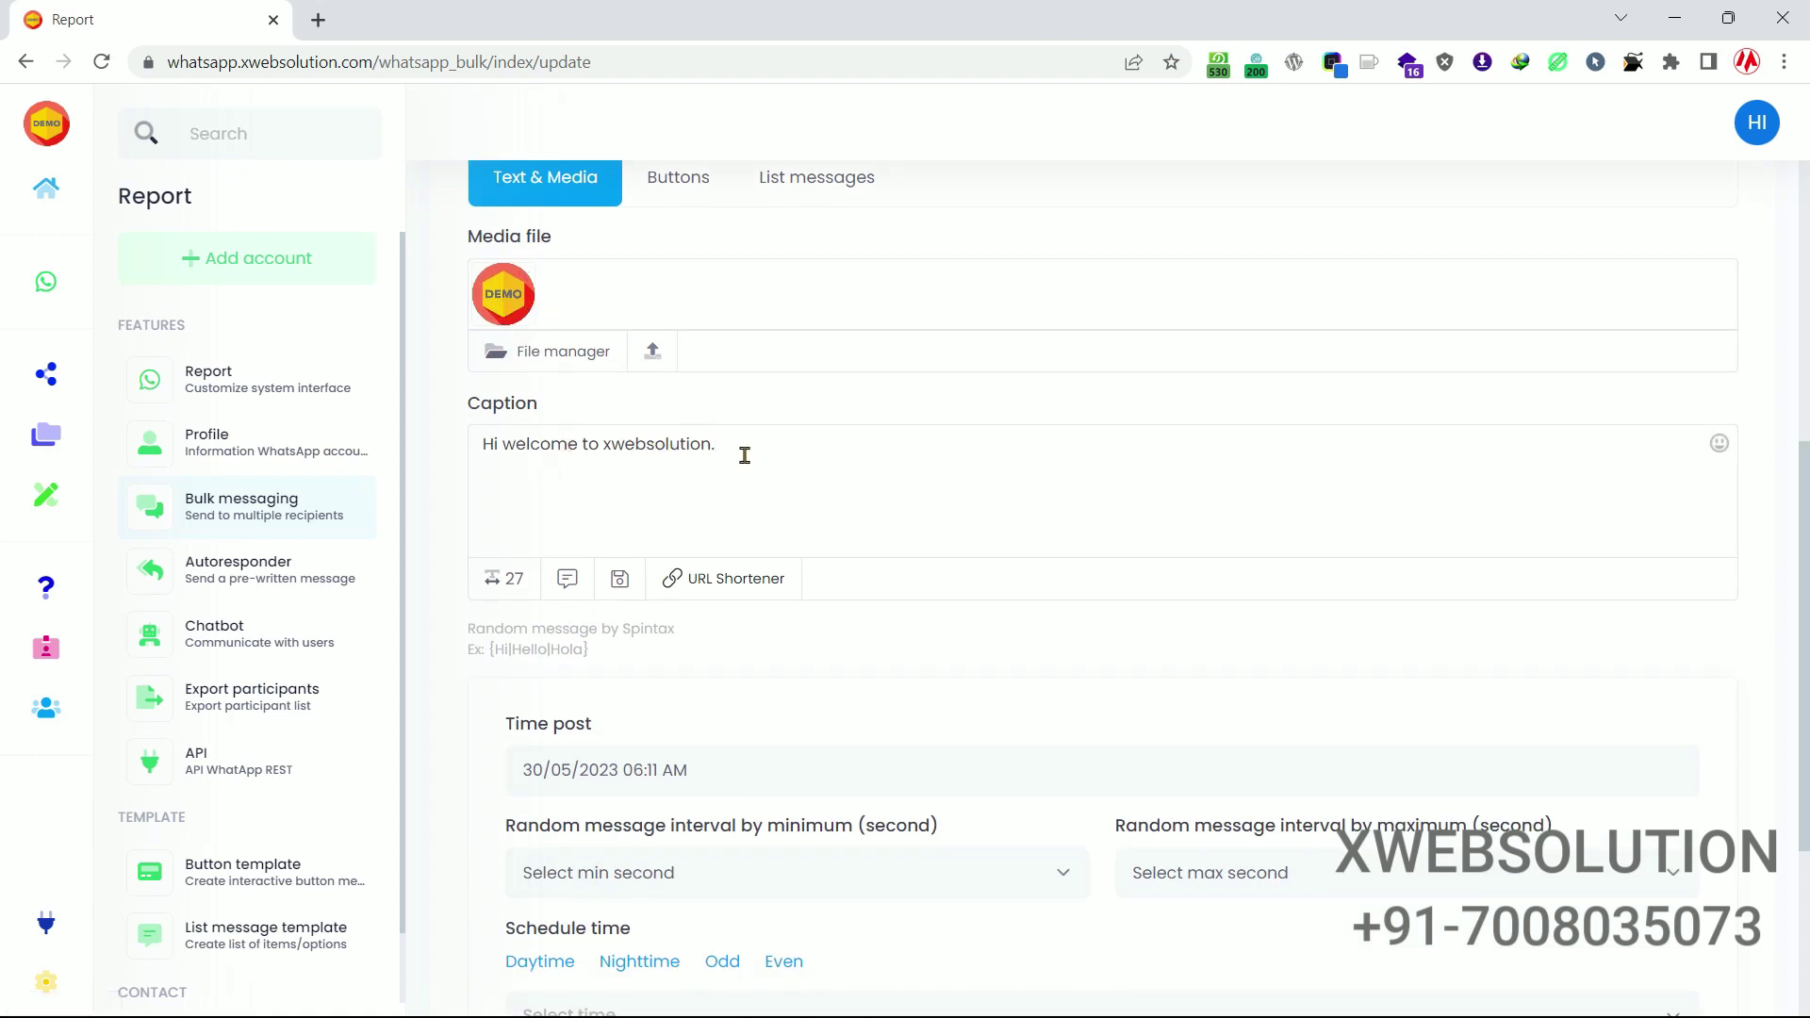
pyautogui.scroll(-2, 744, 455)
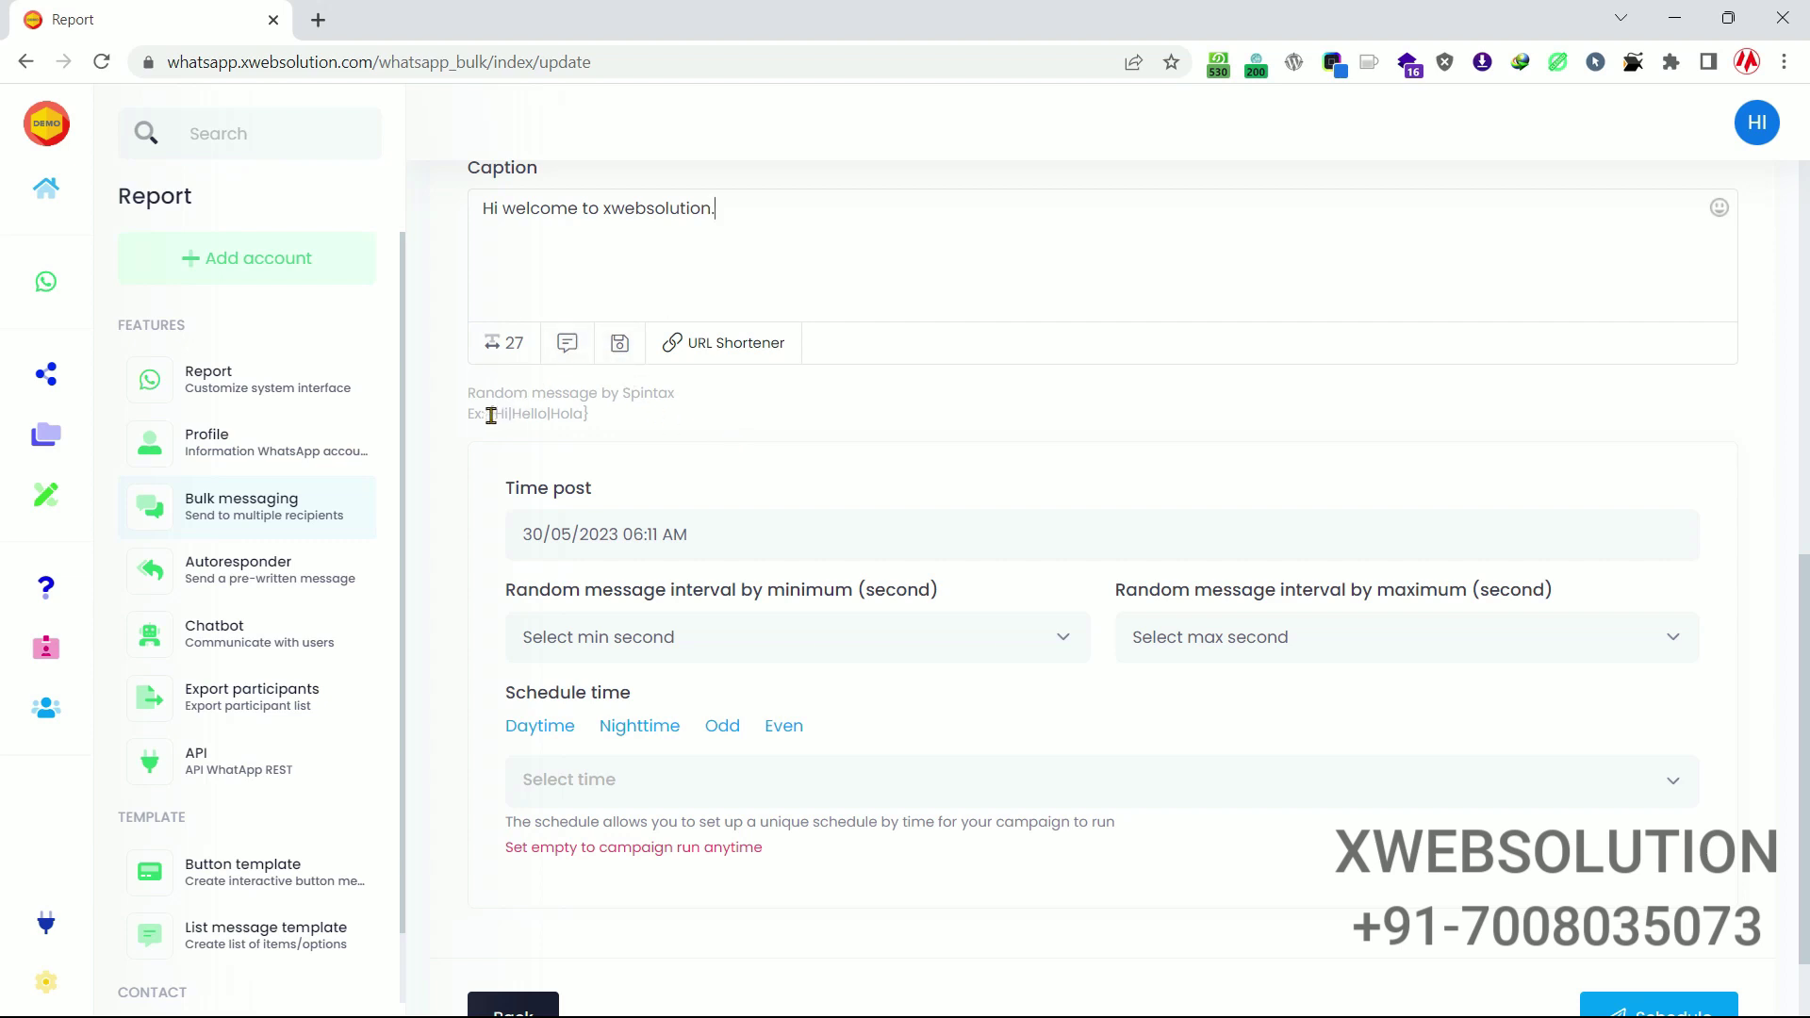
# Replace the caption's opening Hi with the {Hi|Hello|Hola} spintax example.
pyautogui.moveTo(489, 416); pyautogui.dragTo(594, 423)
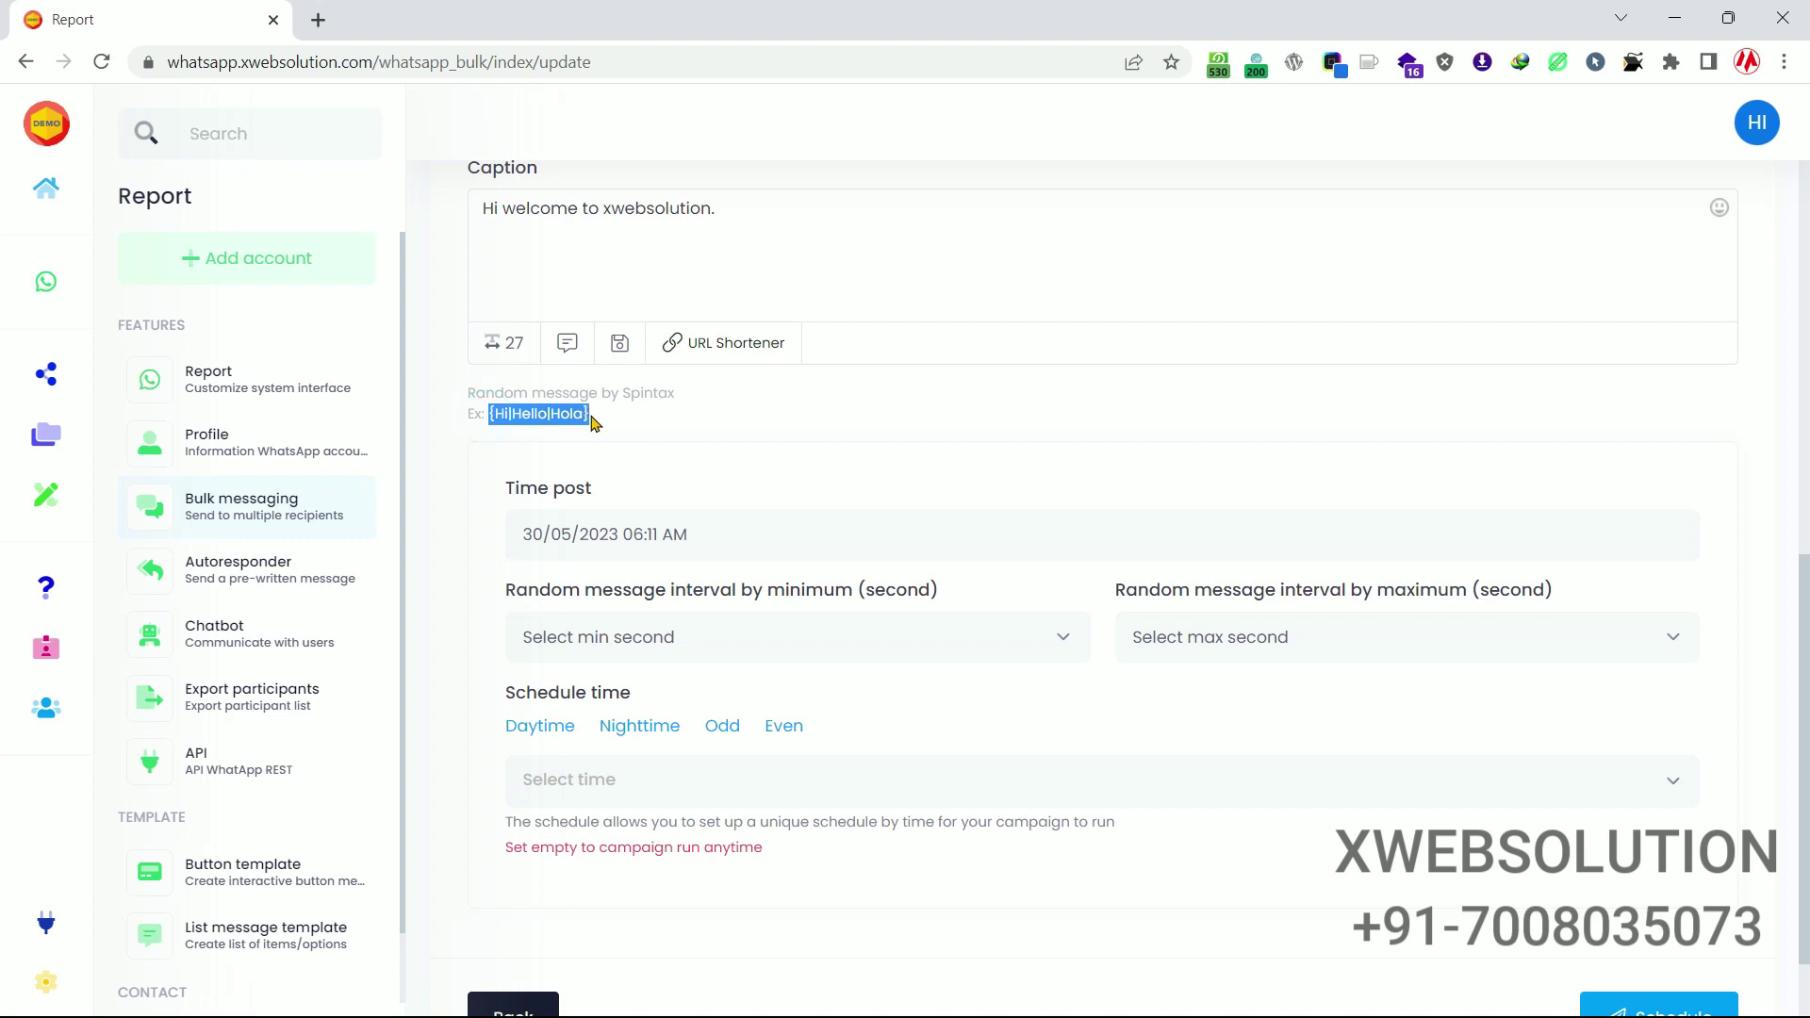
pyautogui.click(491, 415)
pyautogui.moveTo(585, 415)
pyautogui.mouseDown()
pyautogui.moveTo(492, 416)
pyautogui.moveTo(589, 415)
pyautogui.mouseUp()
pyautogui.click(680, 432)
pyautogui.hotkey('ctrl', 'c')
pyautogui.moveTo(507, 207); pyautogui.dragTo(472, 220)
pyautogui.hotkey('ctrl', 'v')
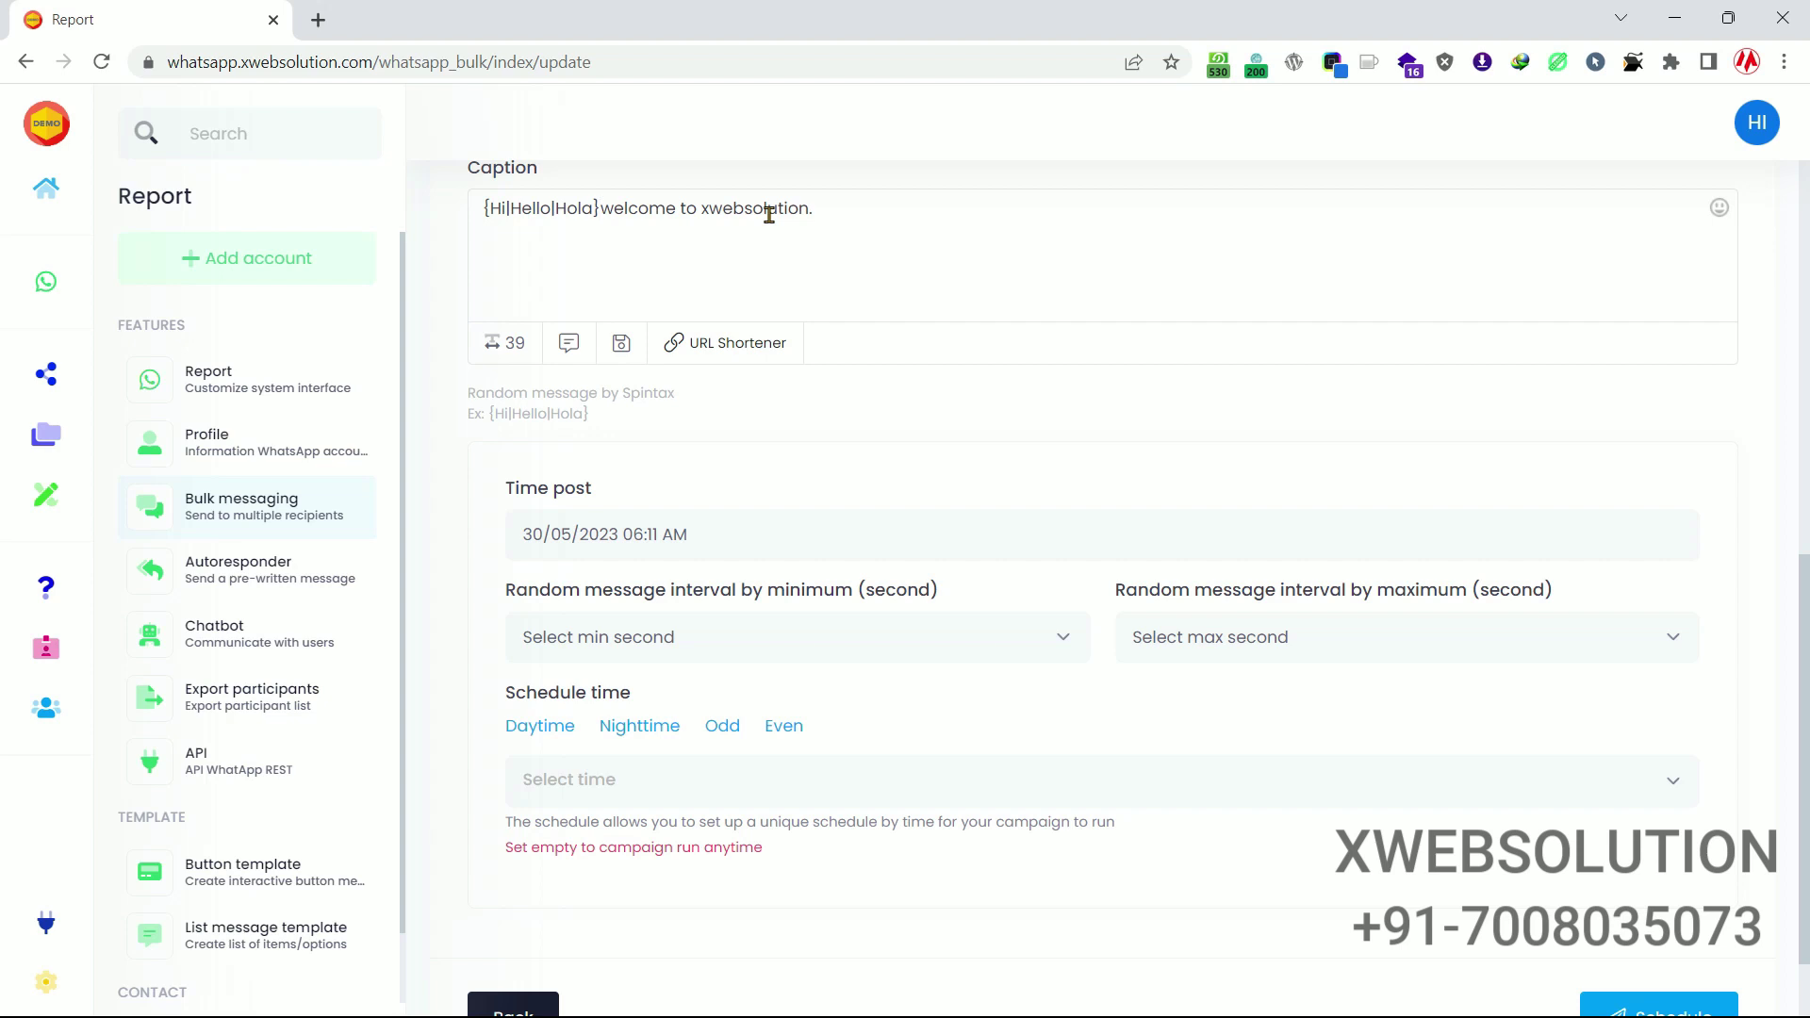
# Change Hola to Namaste so the greeting reads {Hi|Hello|Namaste}.
pyautogui.doubleClick(593, 211)
pyautogui.write('Nama')
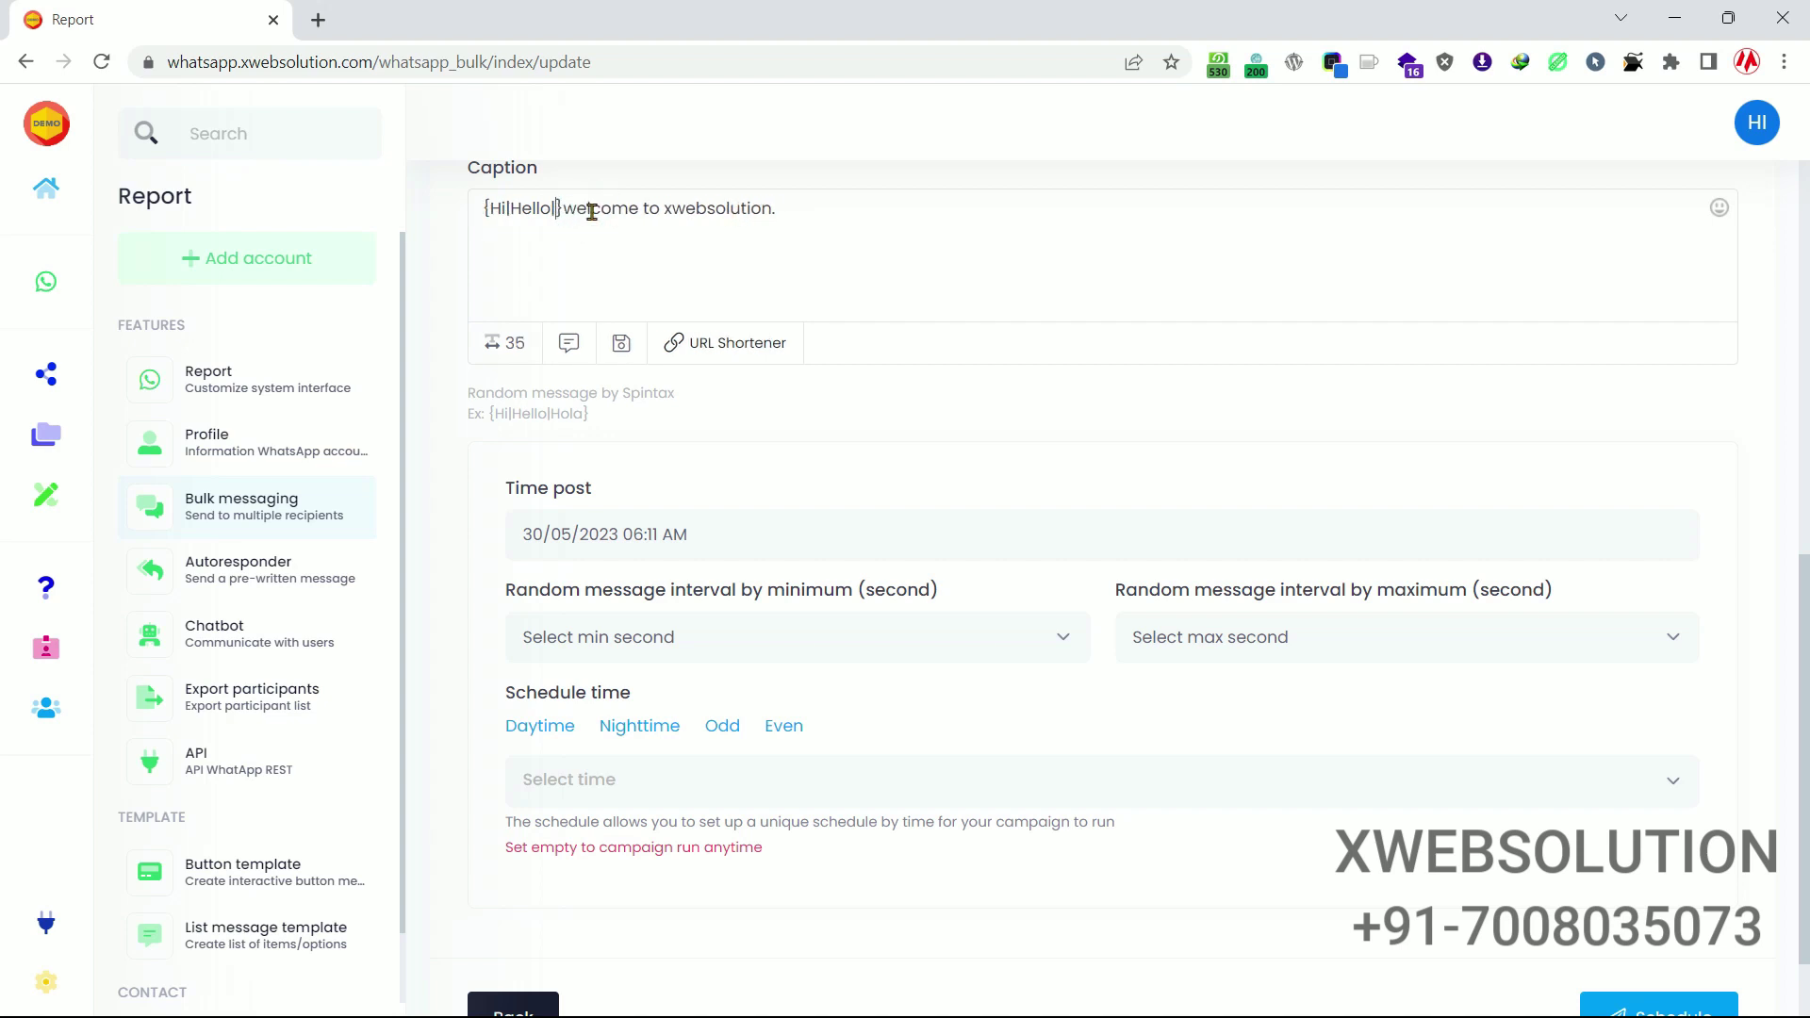
pyautogui.write('ste')
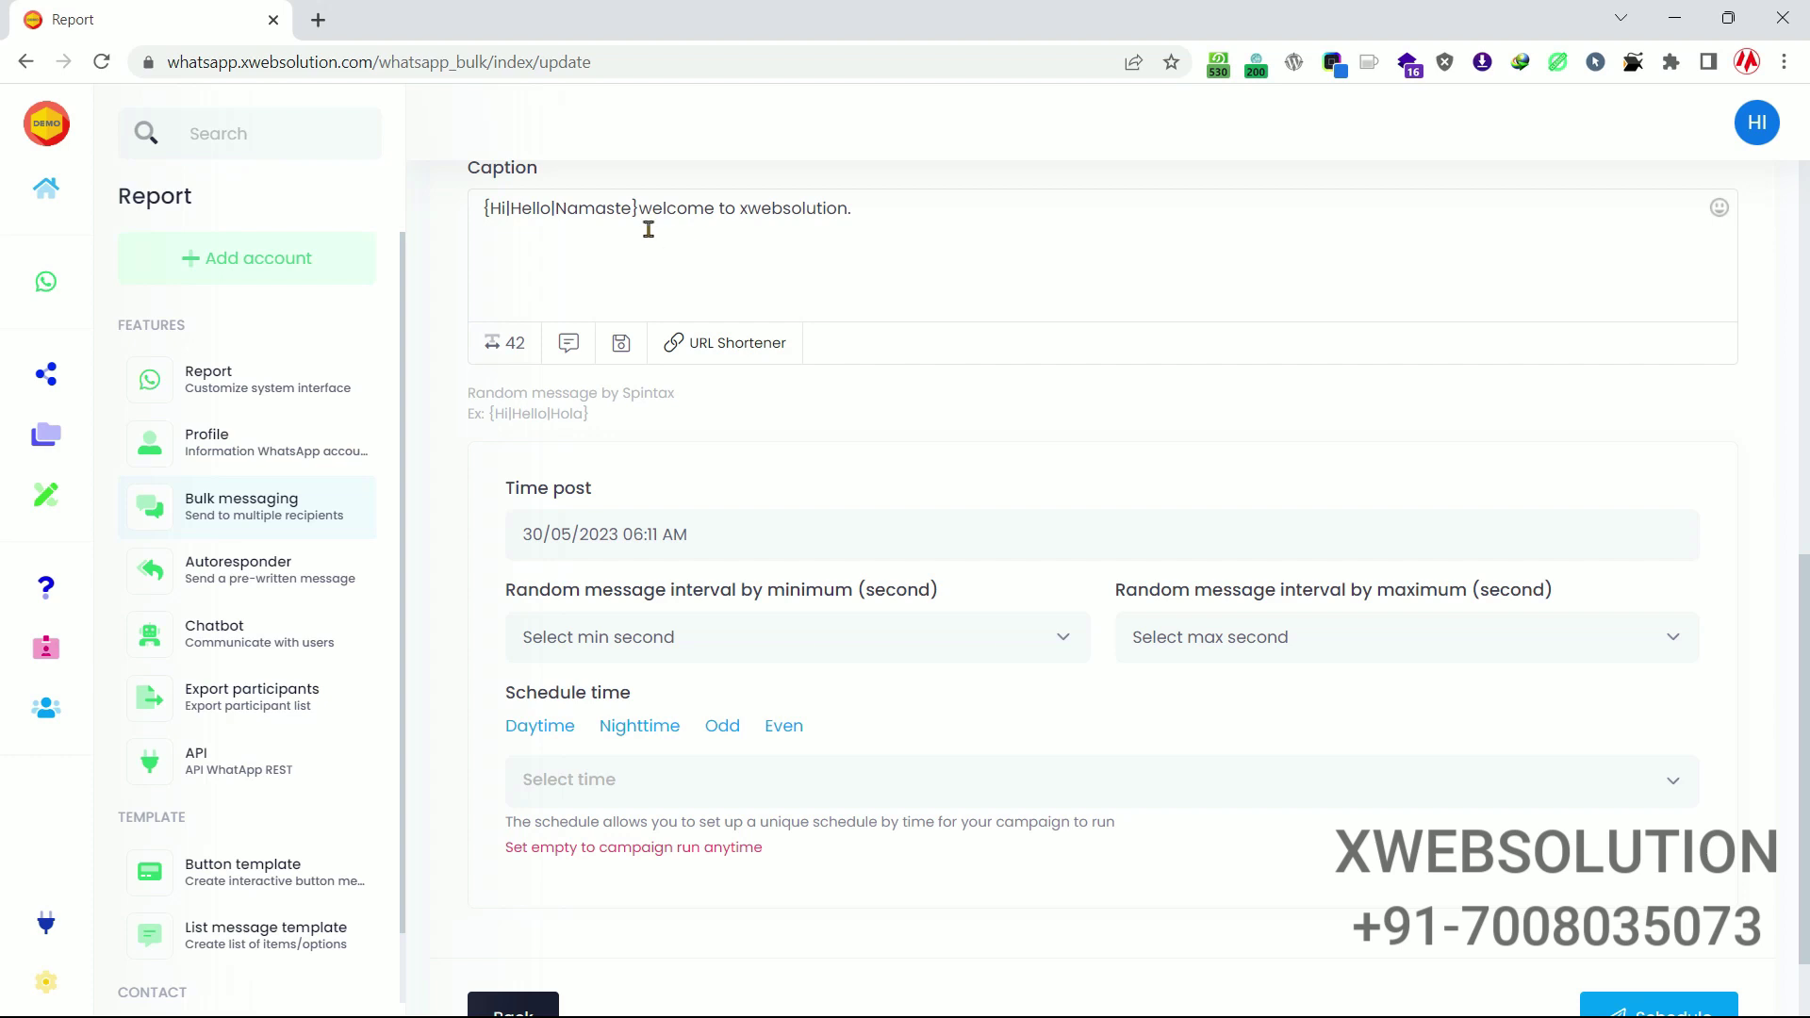
pyautogui.moveTo(638, 208); pyautogui.dragTo(474, 213)
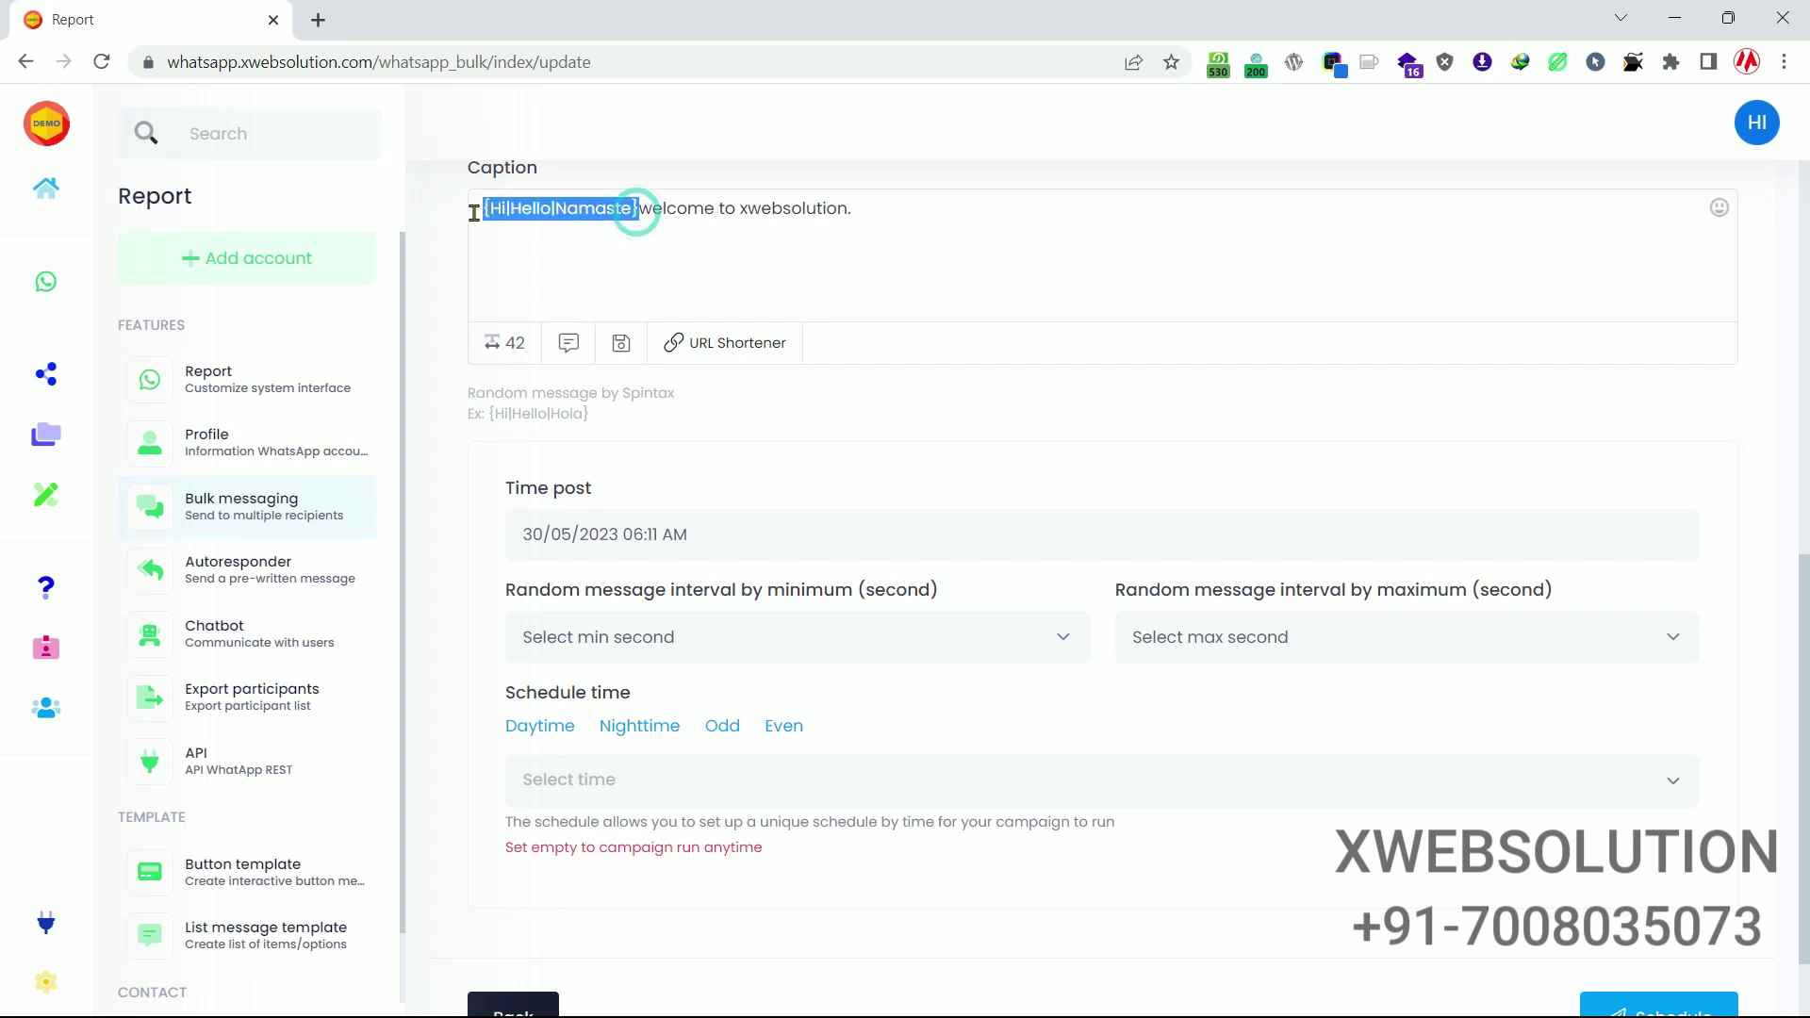
pyautogui.click(657, 275)
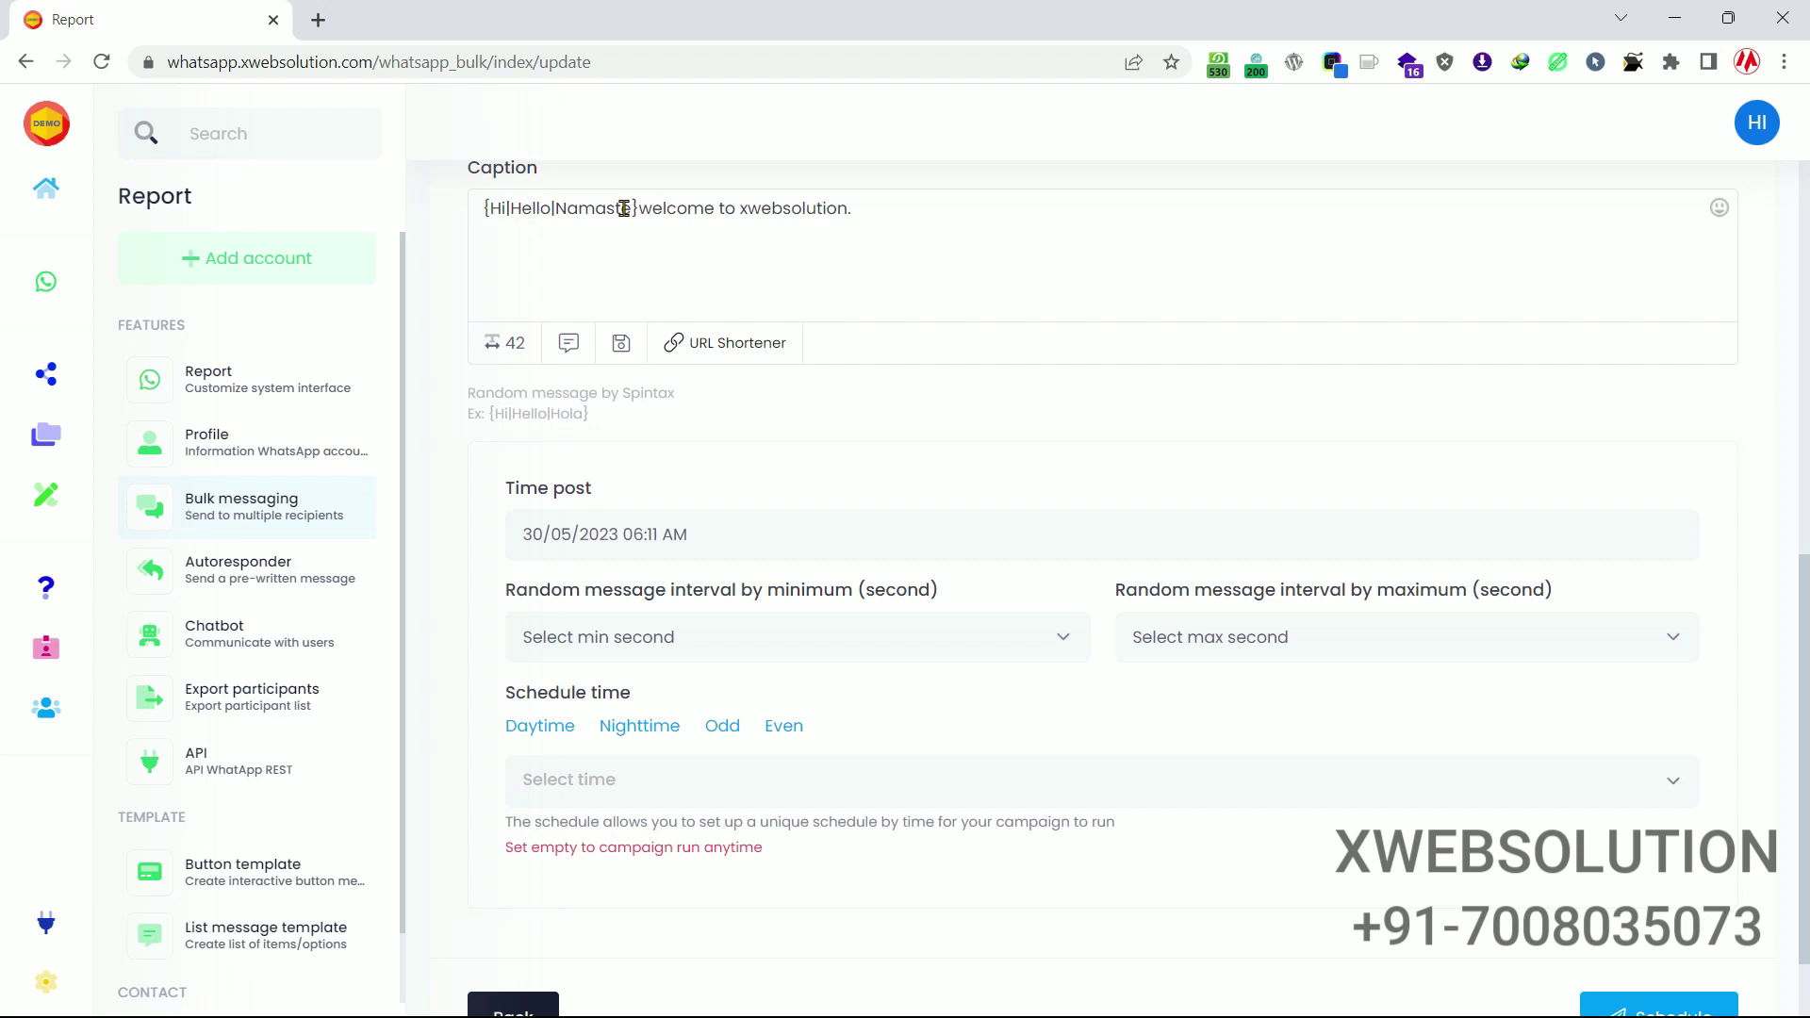
pyautogui.scroll(-1, 725, 266)
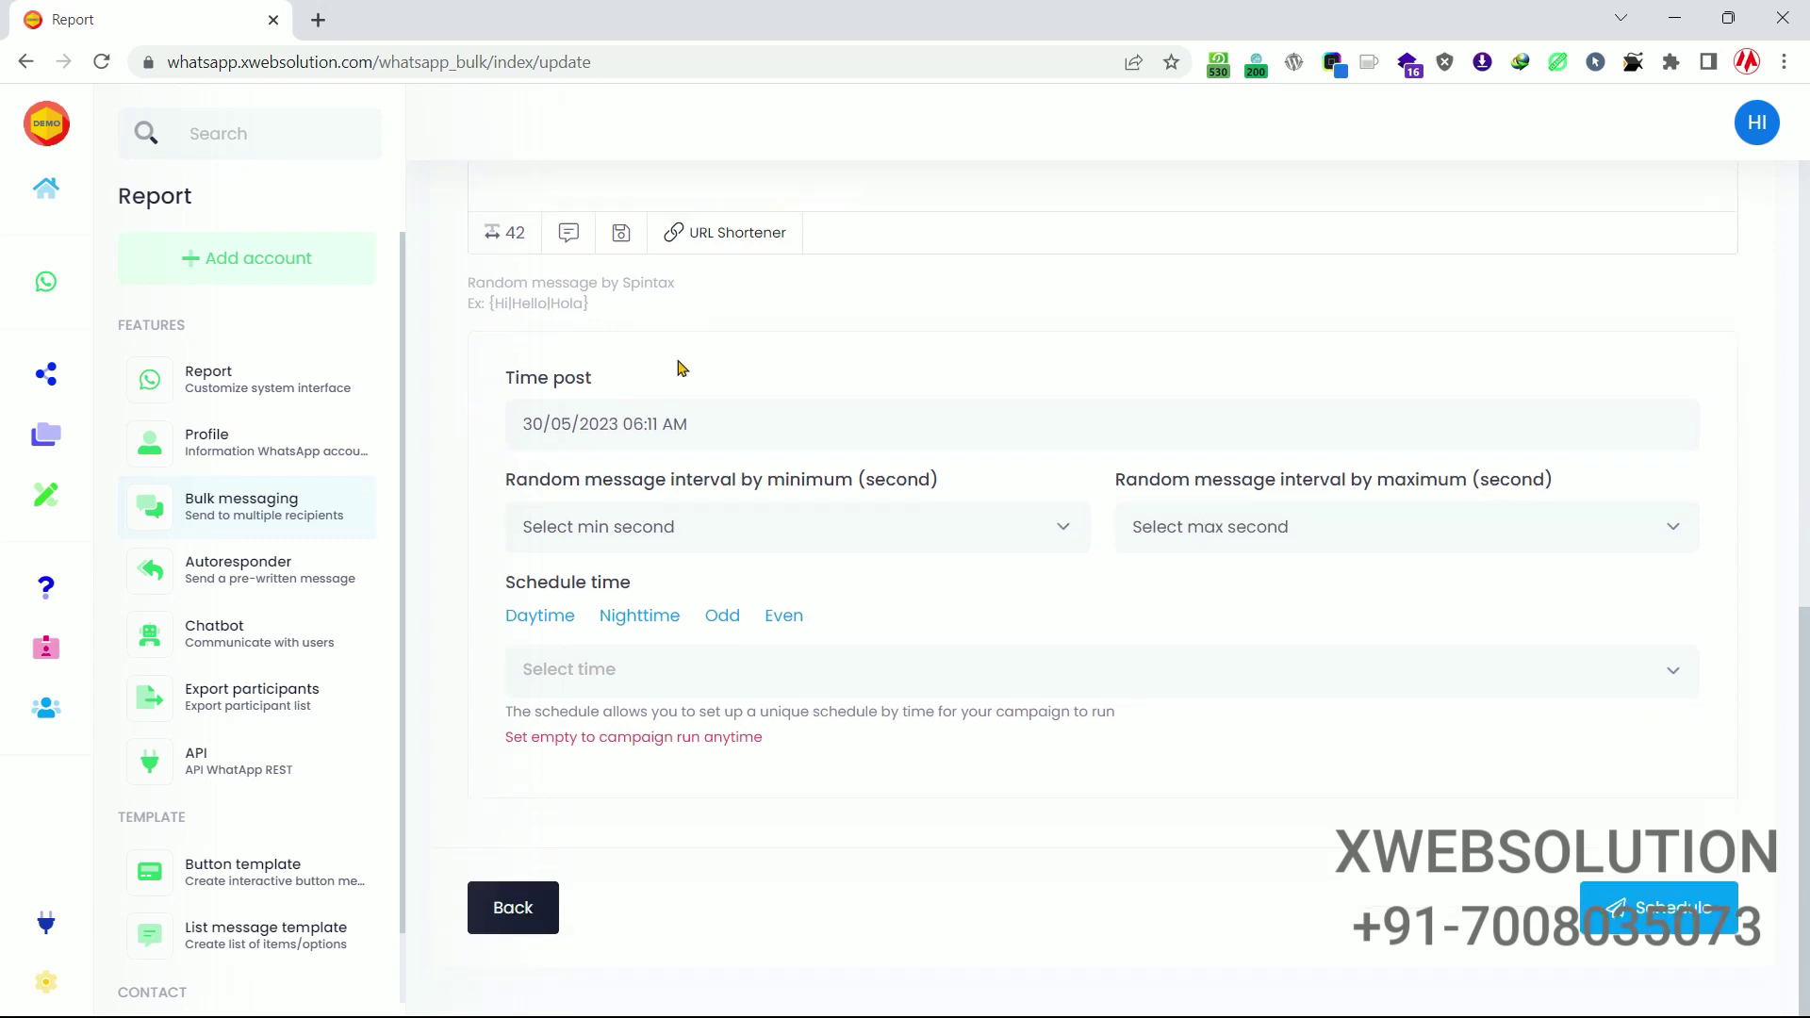
# Change the post time's minute to 15, giving 30/05/2023 06:15 AM.
pyautogui.click(838, 423)
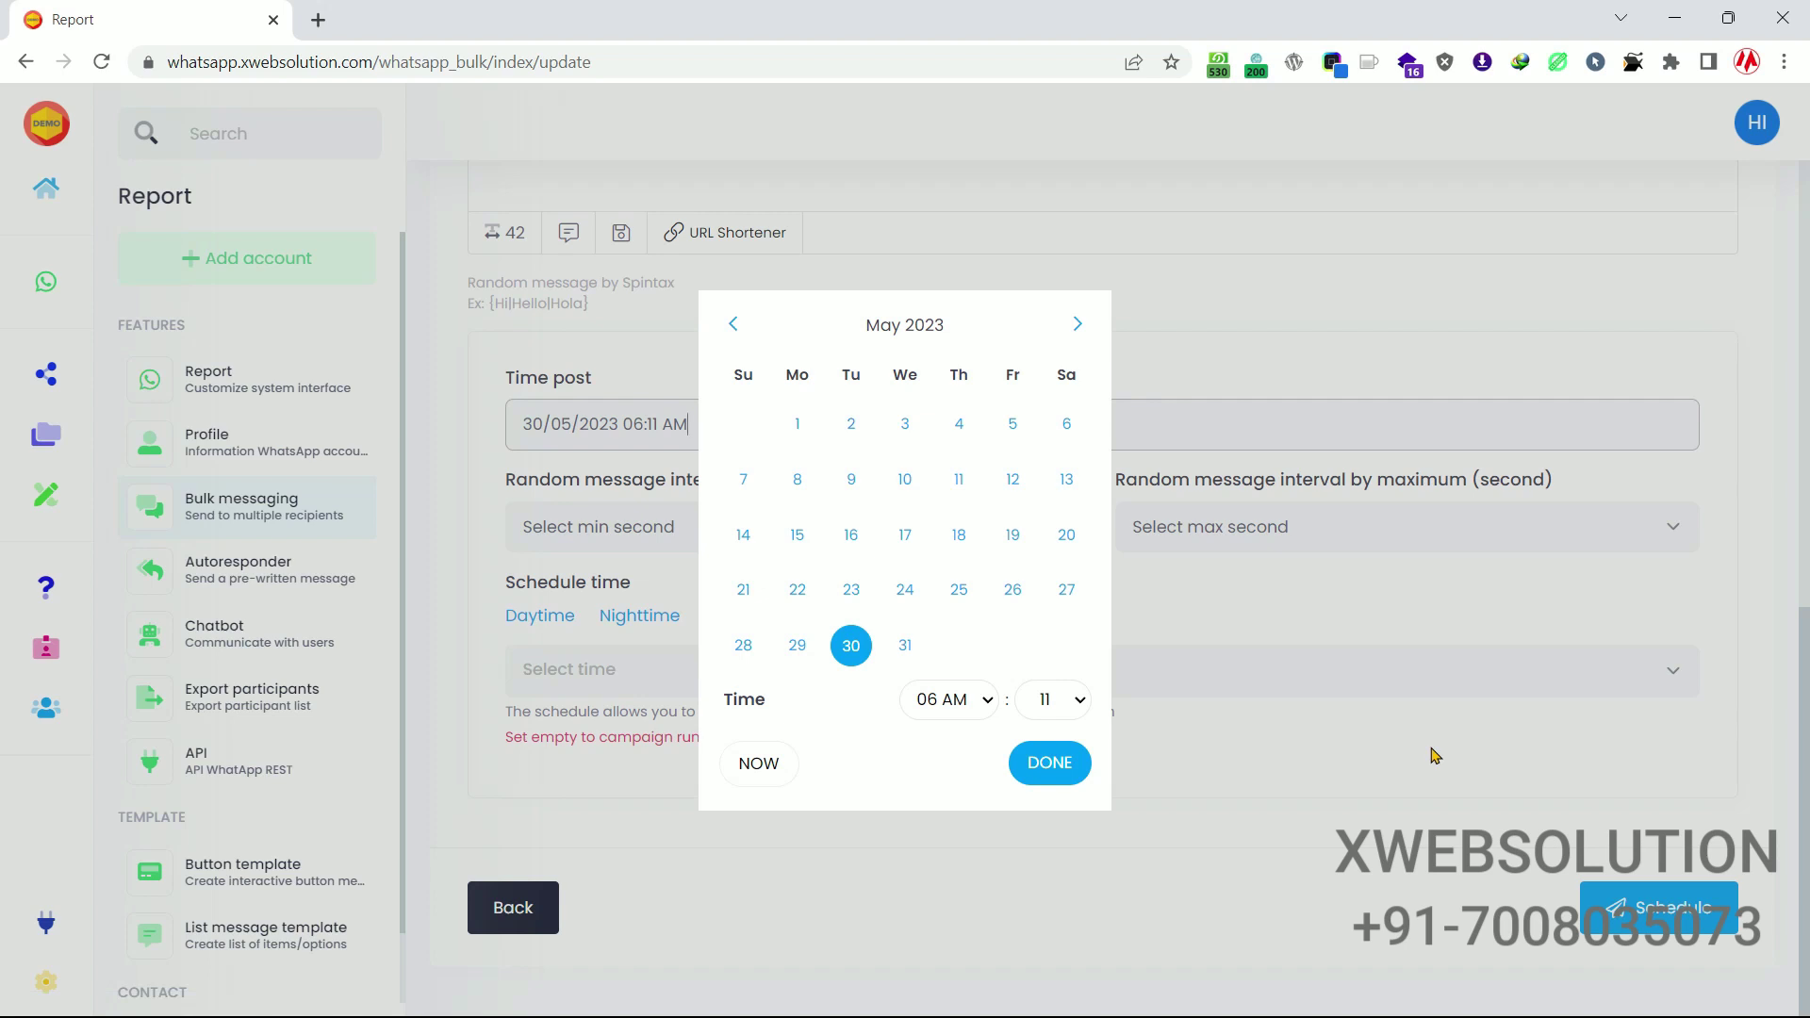
pyautogui.click(1081, 699)
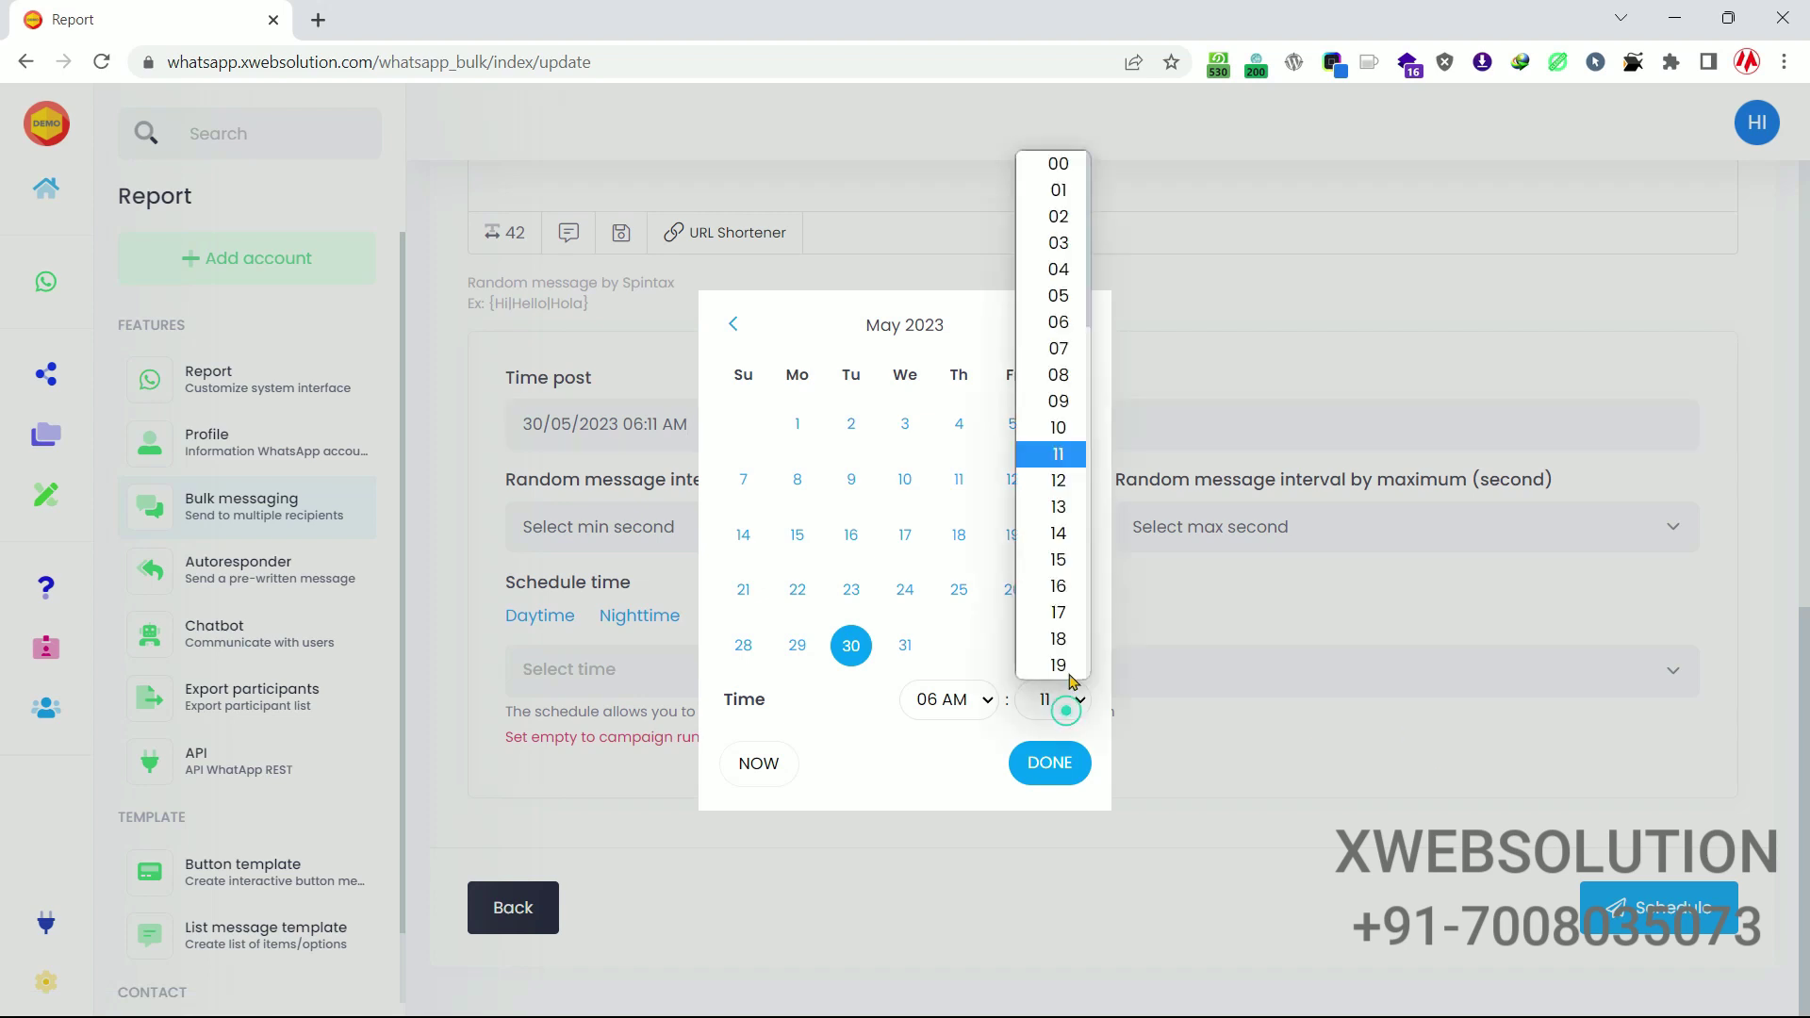
pyautogui.click(1060, 560)
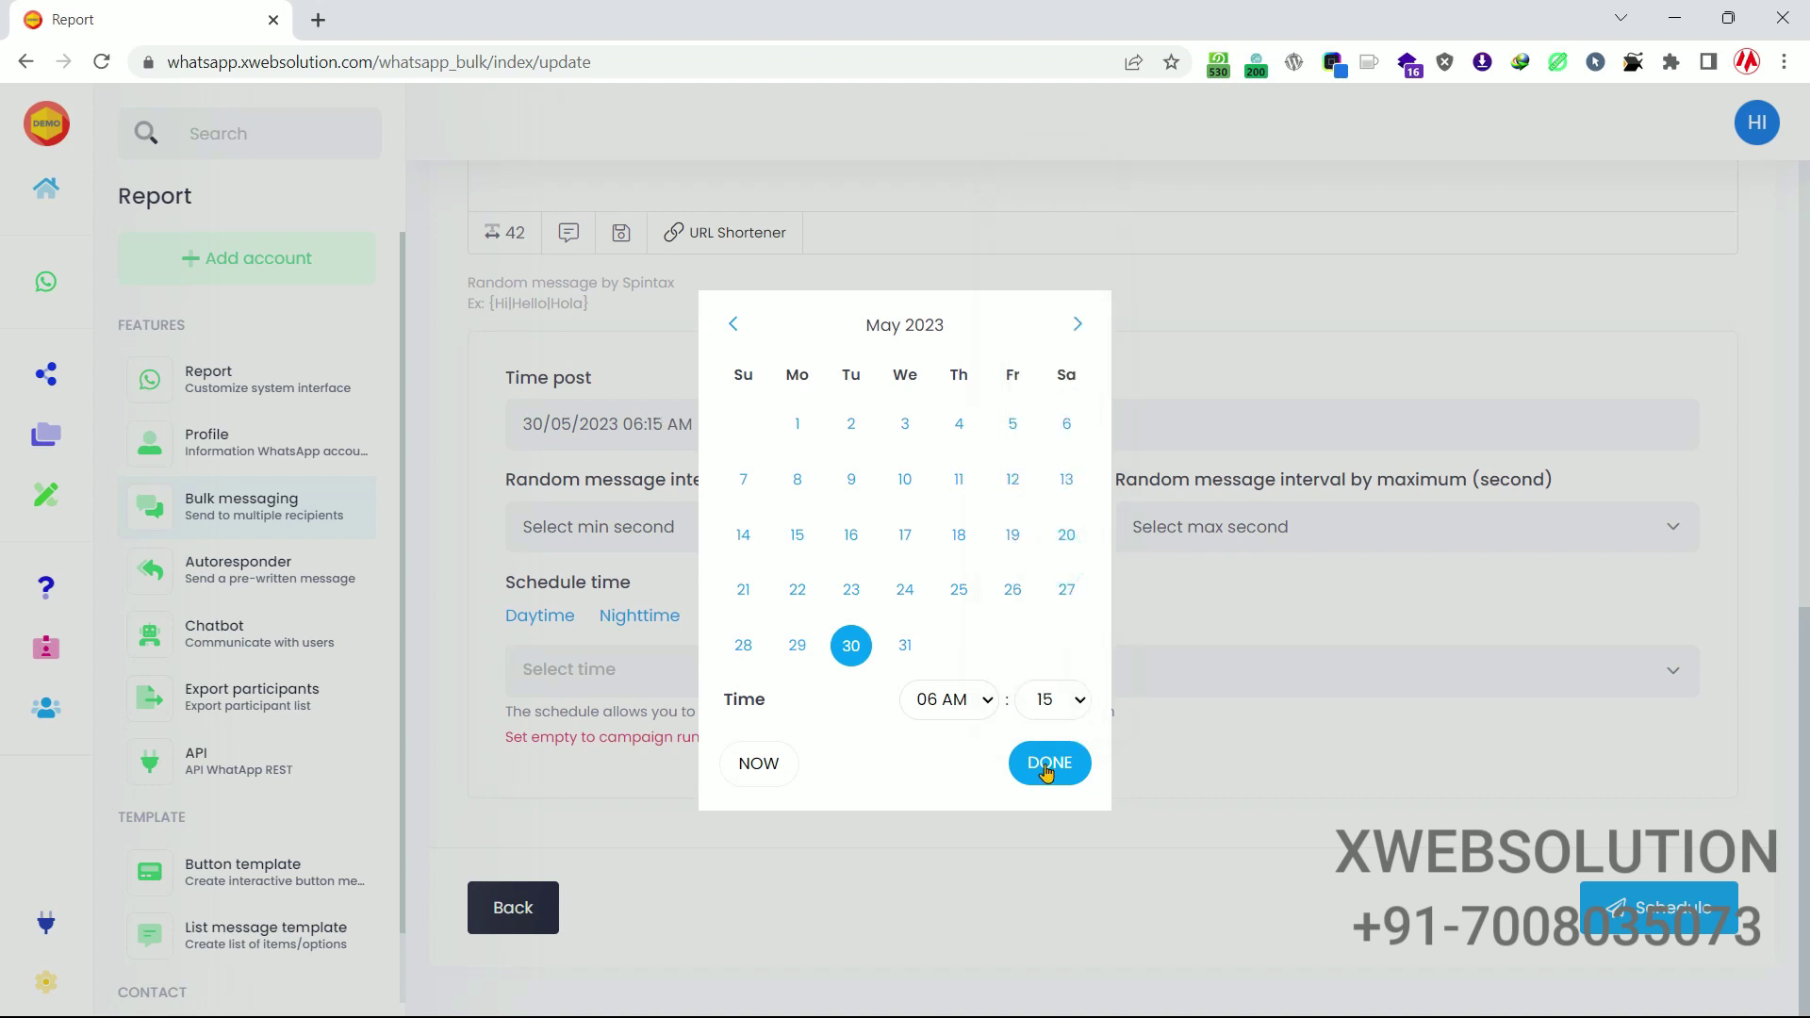
pyautogui.click(1044, 764)
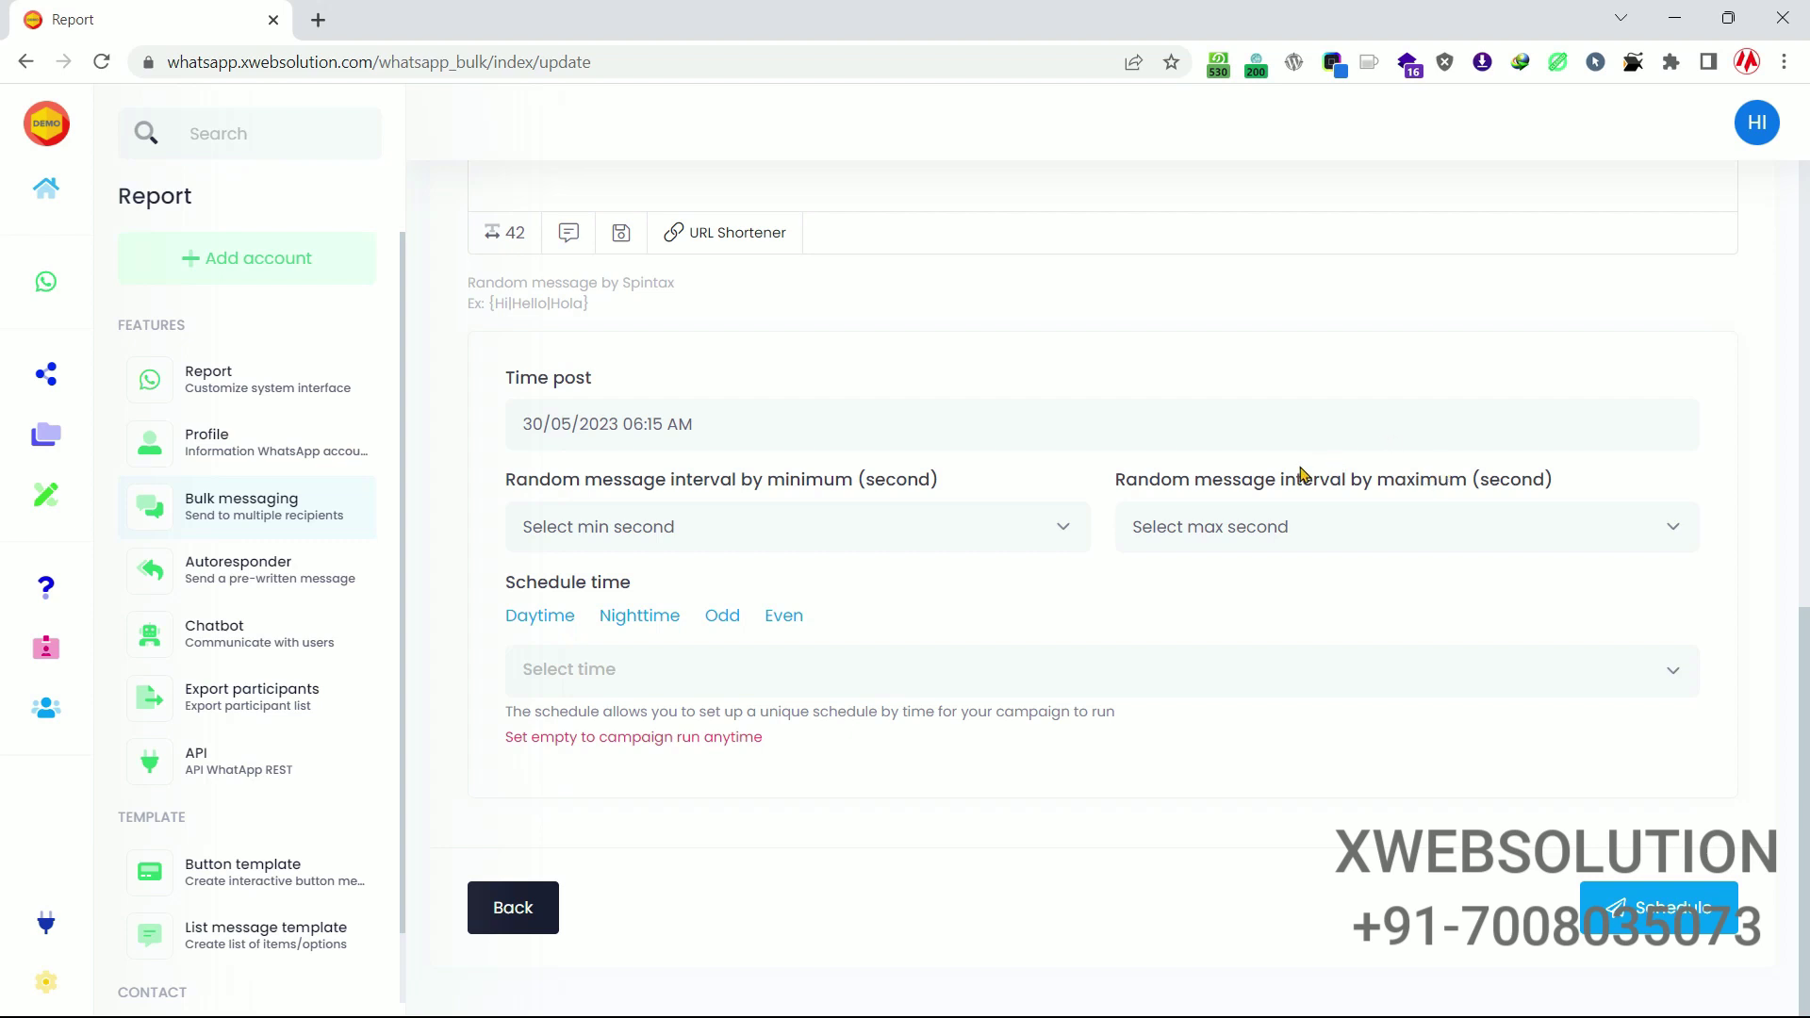
# Set the random interval to a 5-second minimum and 10-second maximum.
pyautogui.click(996, 533)
pyautogui.click(628, 144)
pyautogui.click(1335, 540)
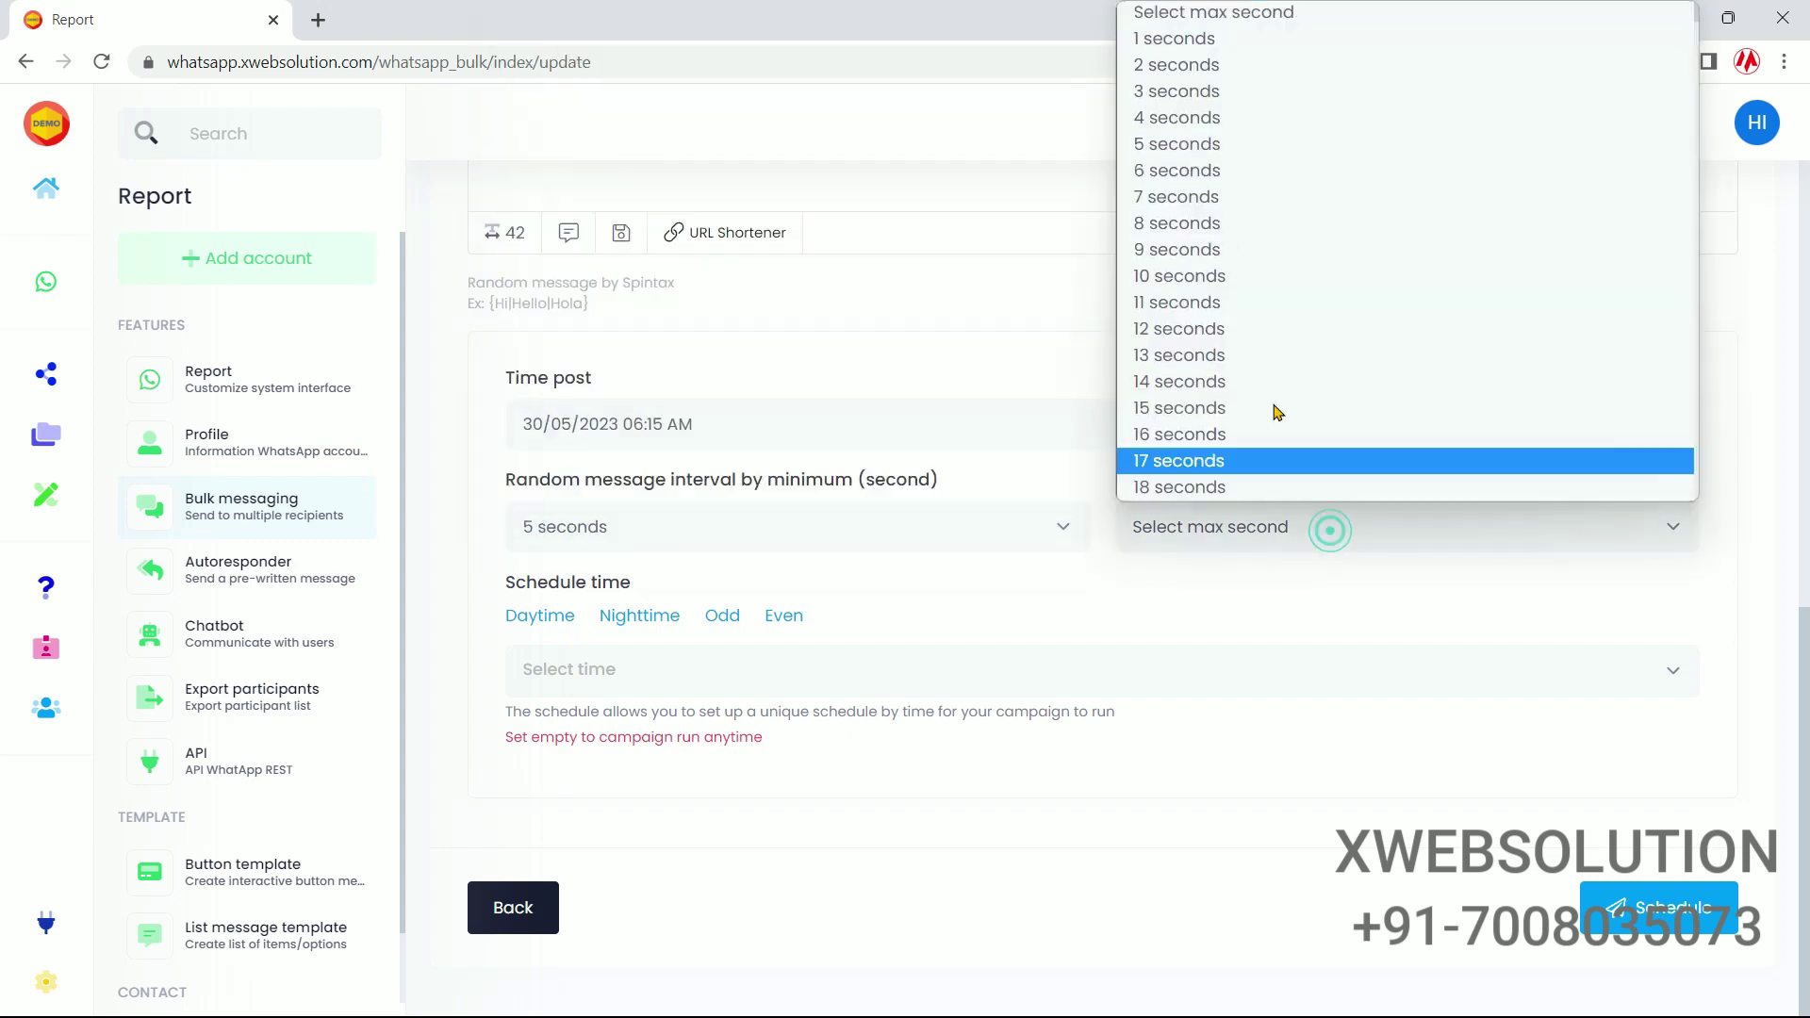
pyautogui.click(1240, 274)
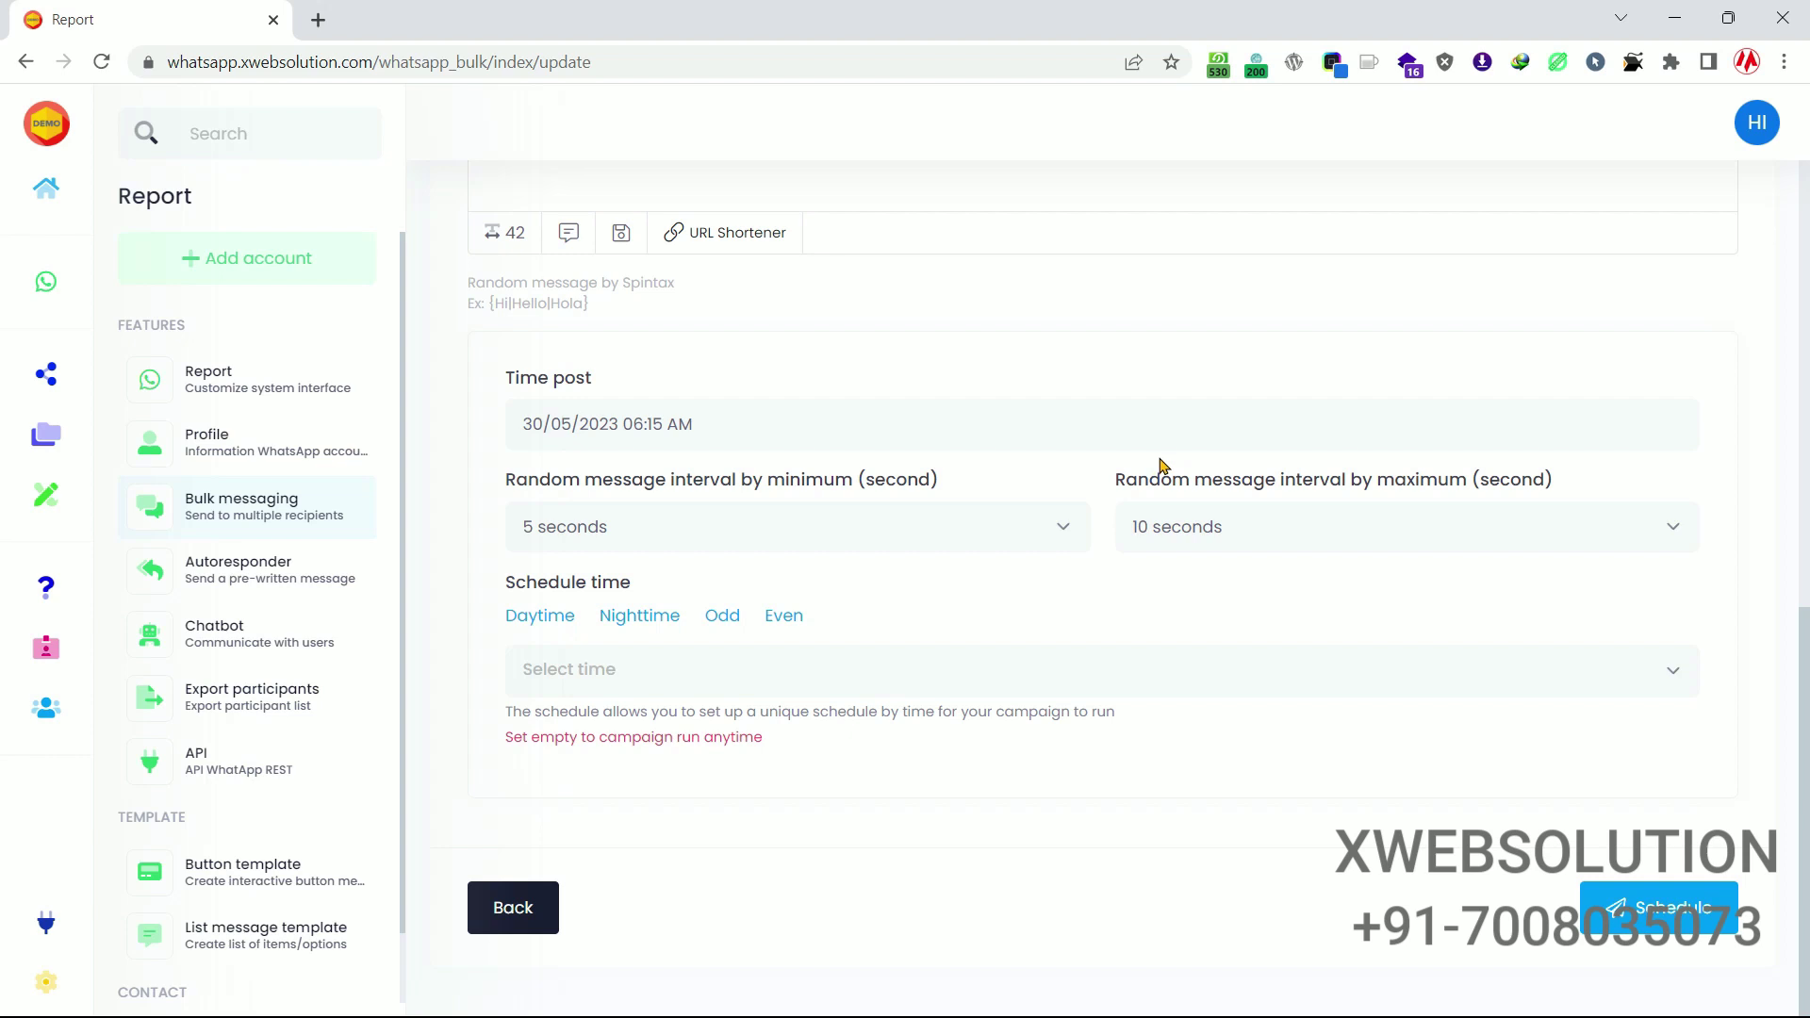
# Set the post time to the current time and schedule the campaign.
pyautogui.click(699, 420)
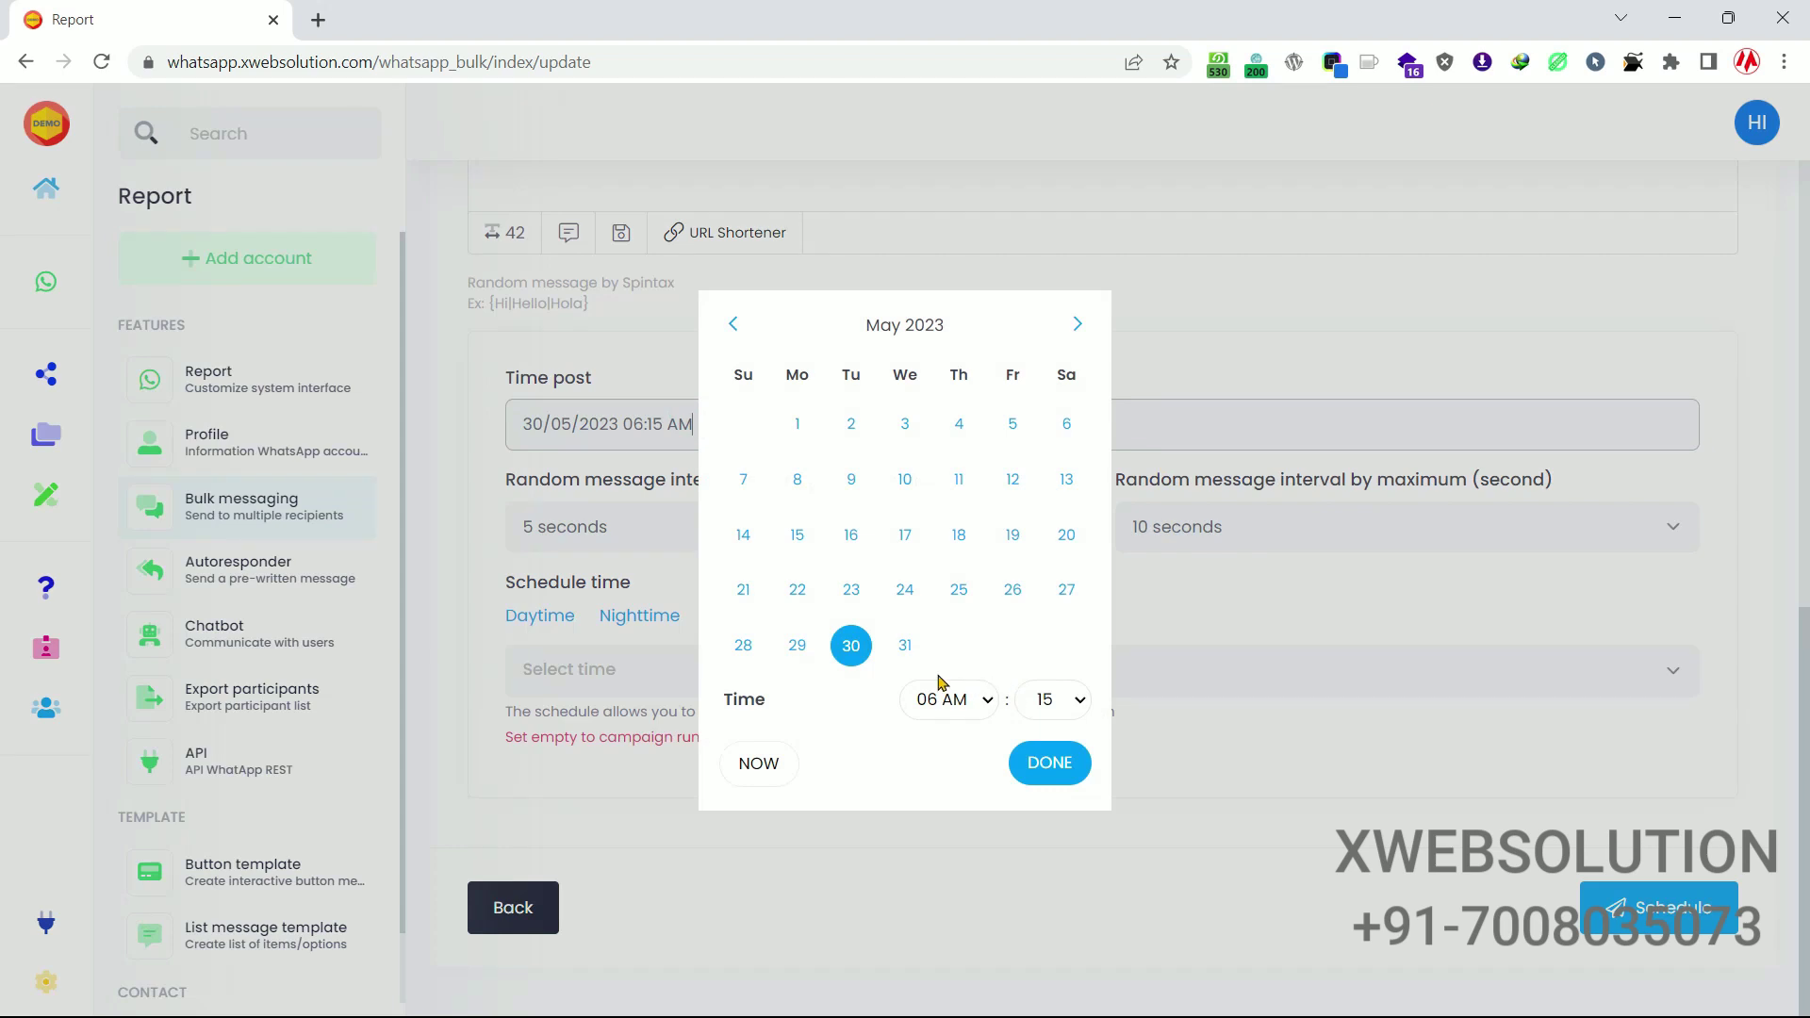
pyautogui.click(760, 769)
pyautogui.click(1058, 775)
pyautogui.click(1635, 911)
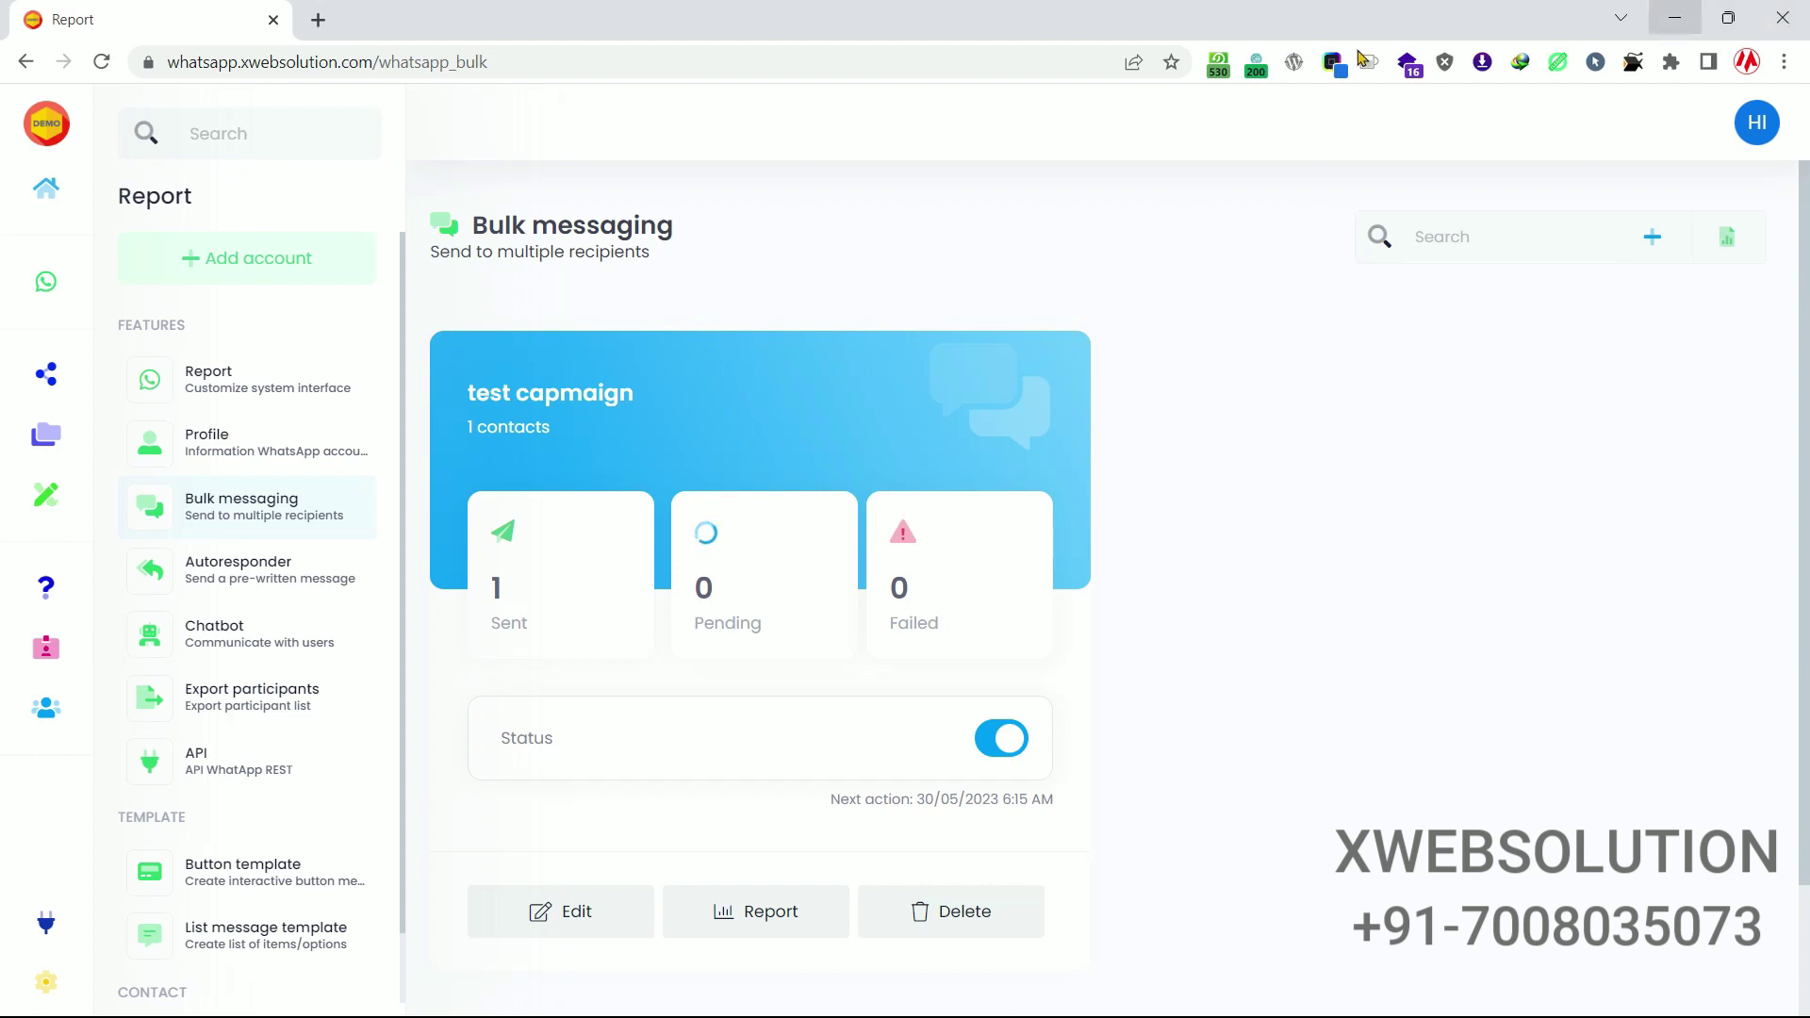
# Check in WhatsApp Web that the test chat received the DEMO image and welcome caption.
pyautogui.click(317, 20)
pyautogui.write('web')
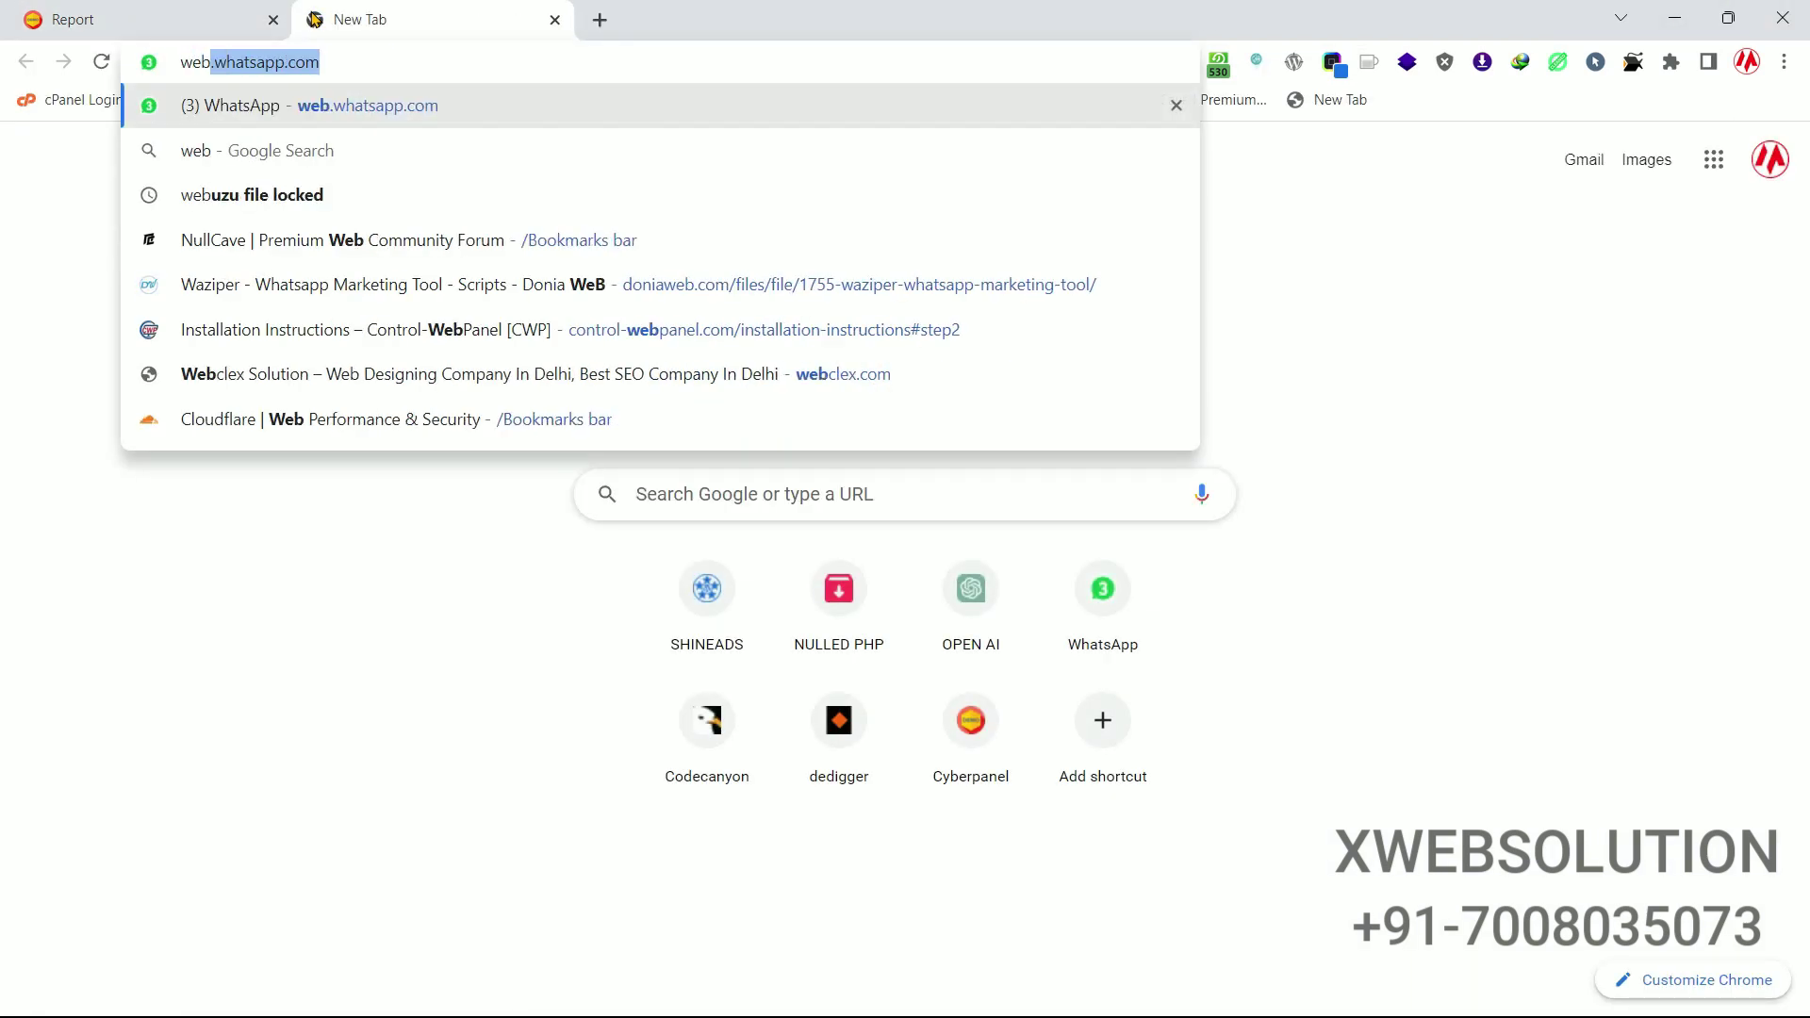
pyautogui.press('Return')
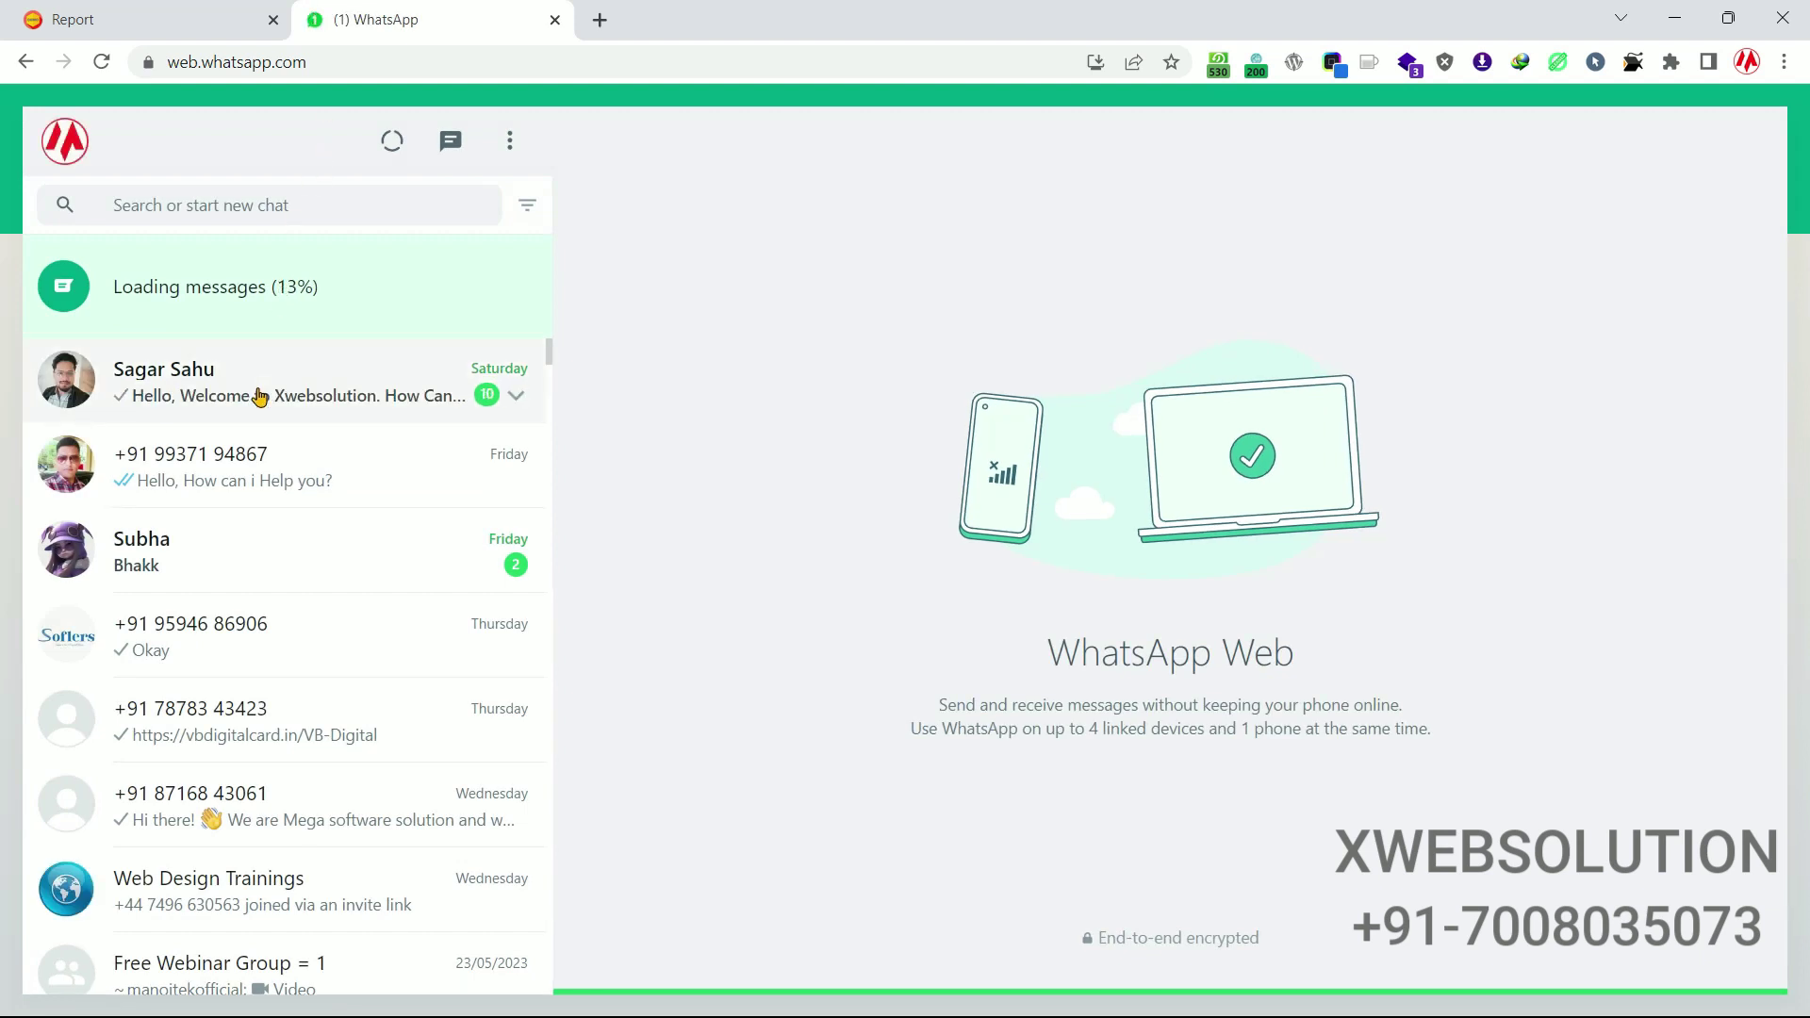
pyautogui.click(360, 396)
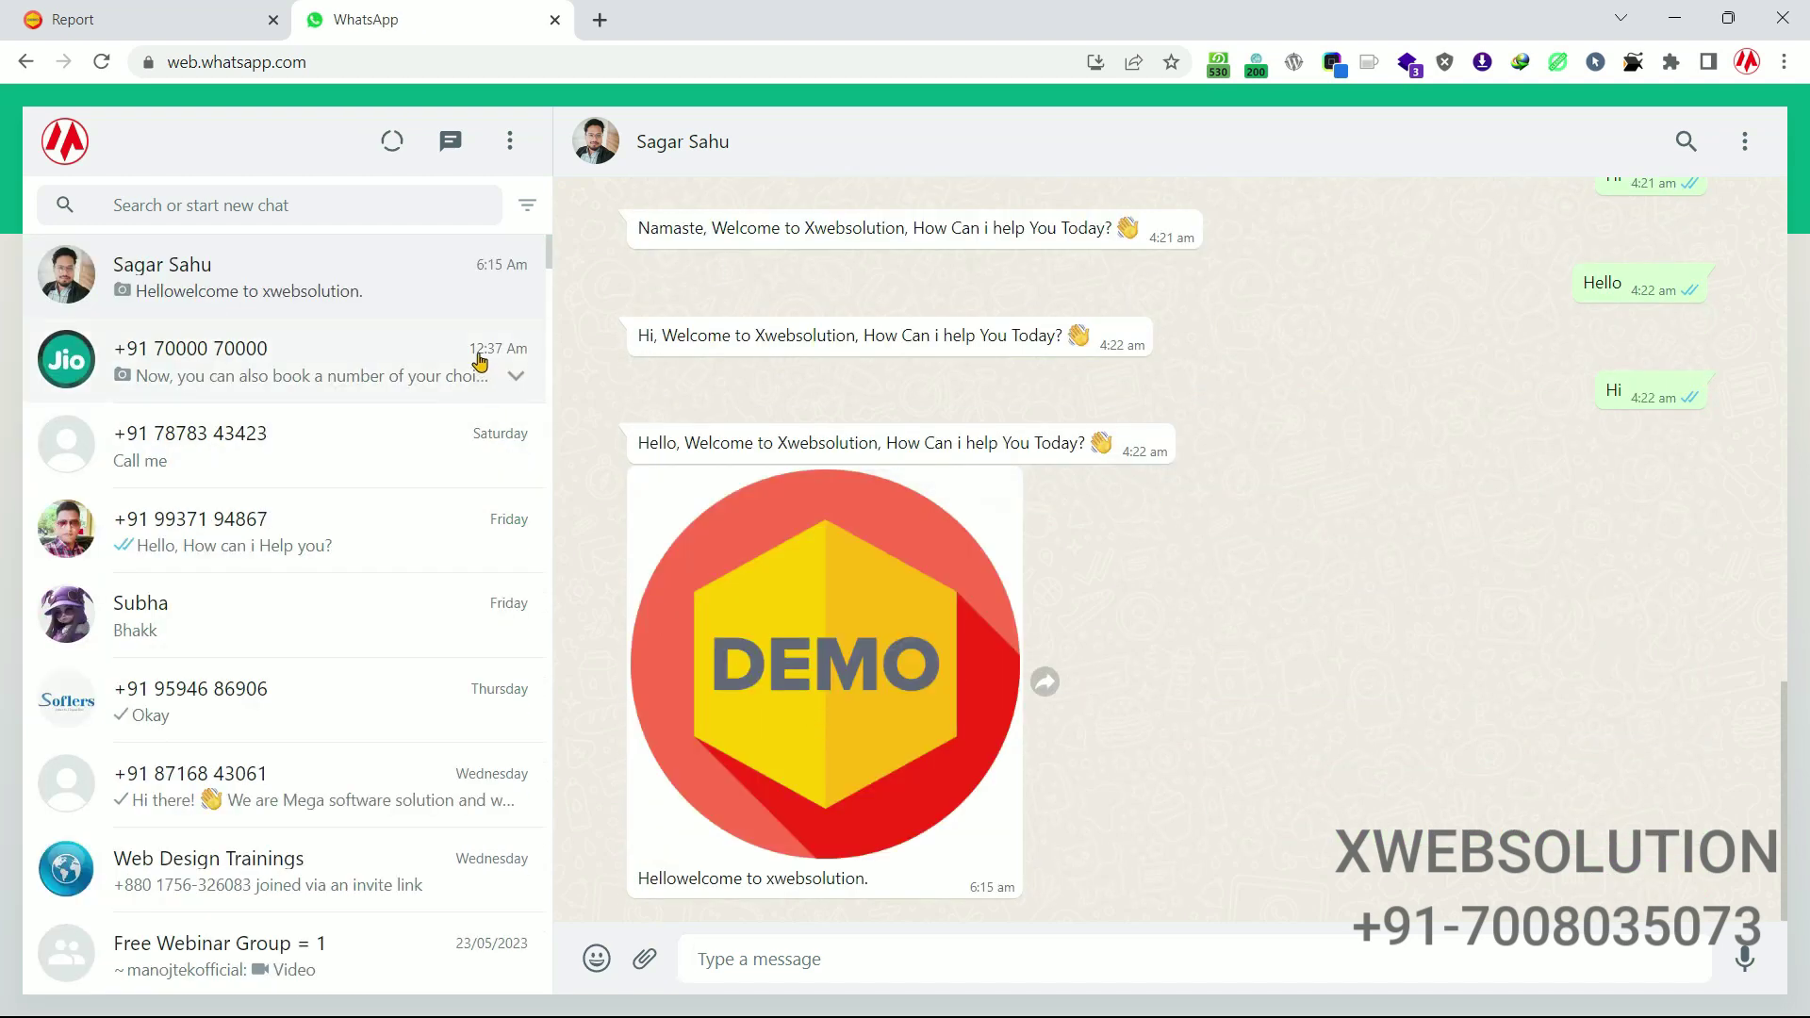
pyautogui.moveTo(781, 523)
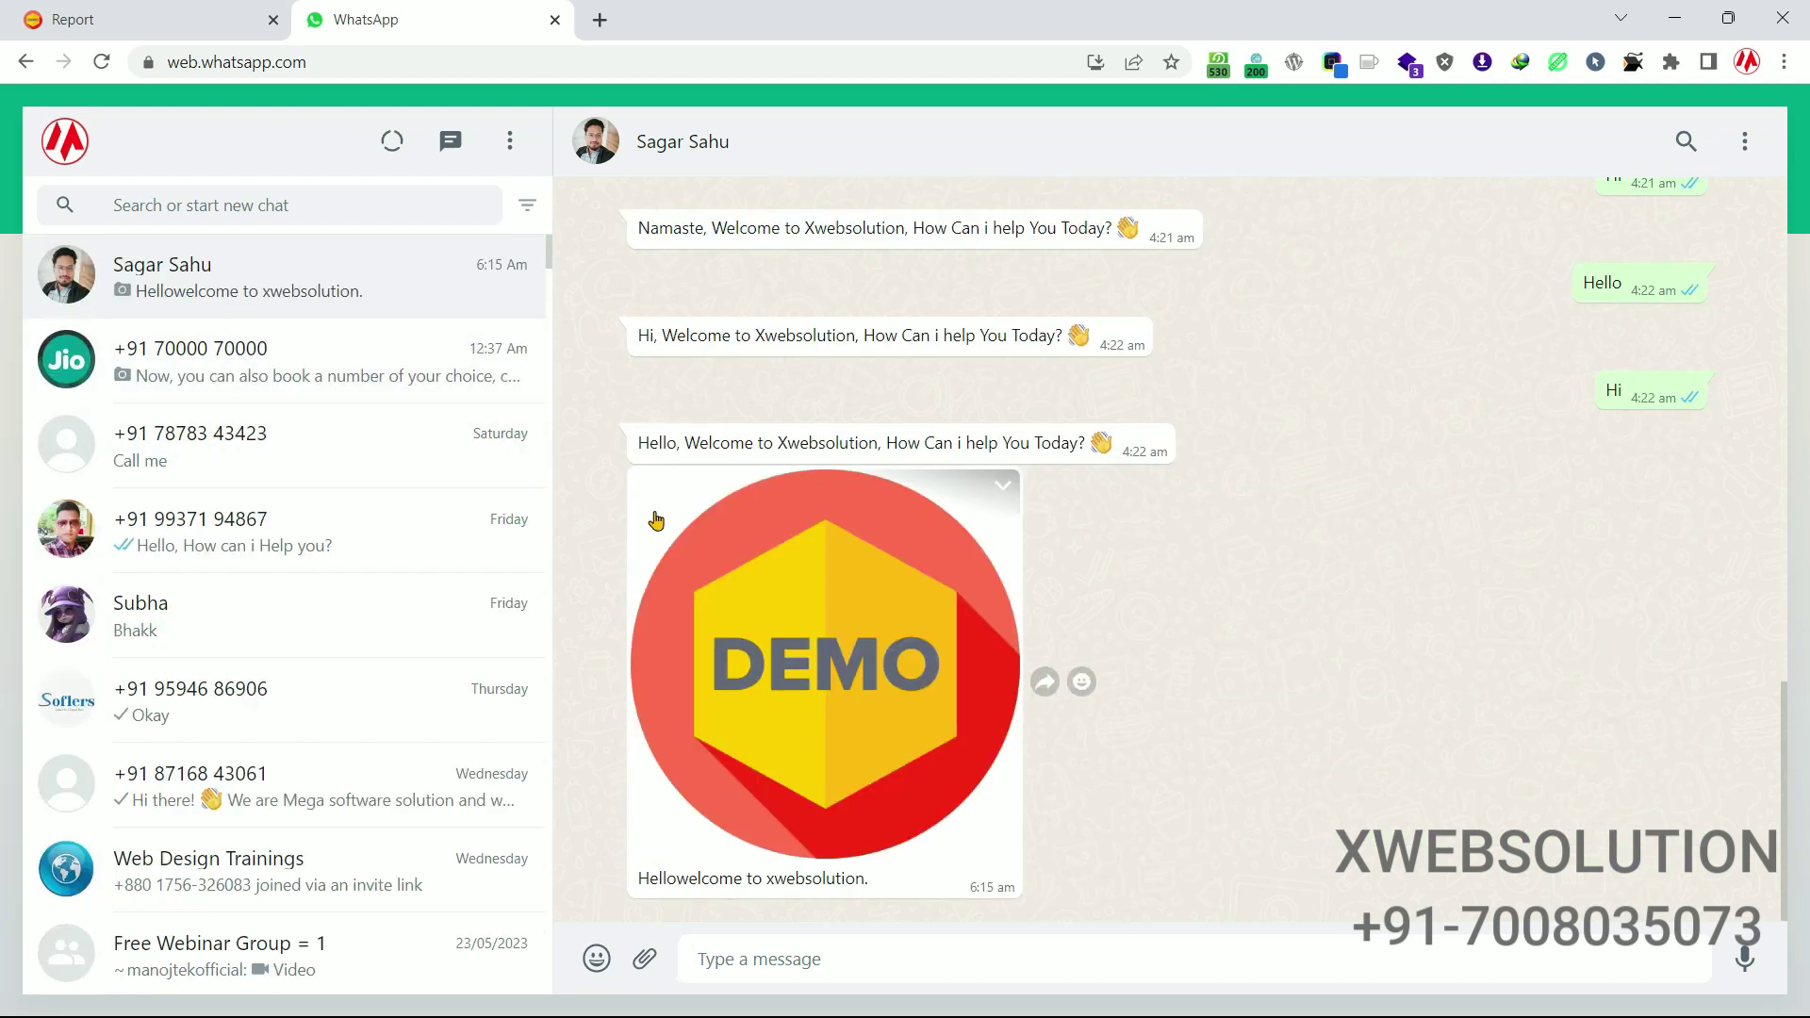
pyautogui.click(647, 882)
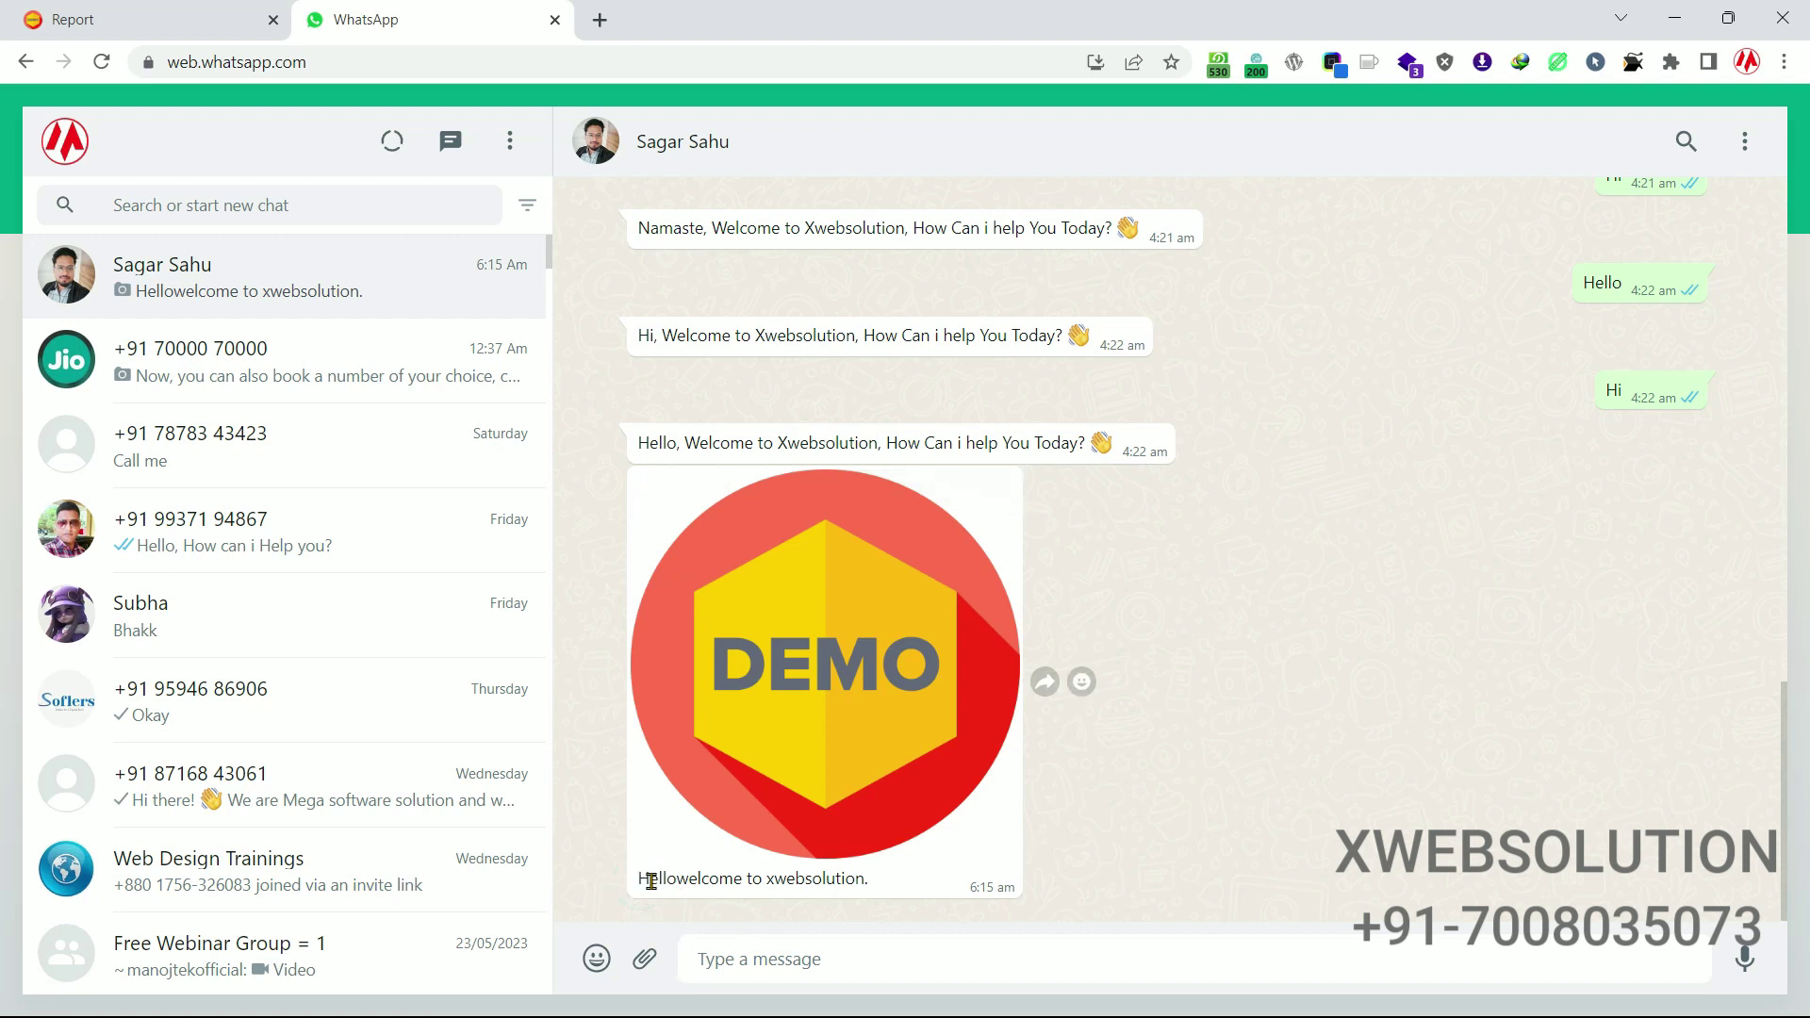
pyautogui.click(651, 881)
pyautogui.click(142, 19)
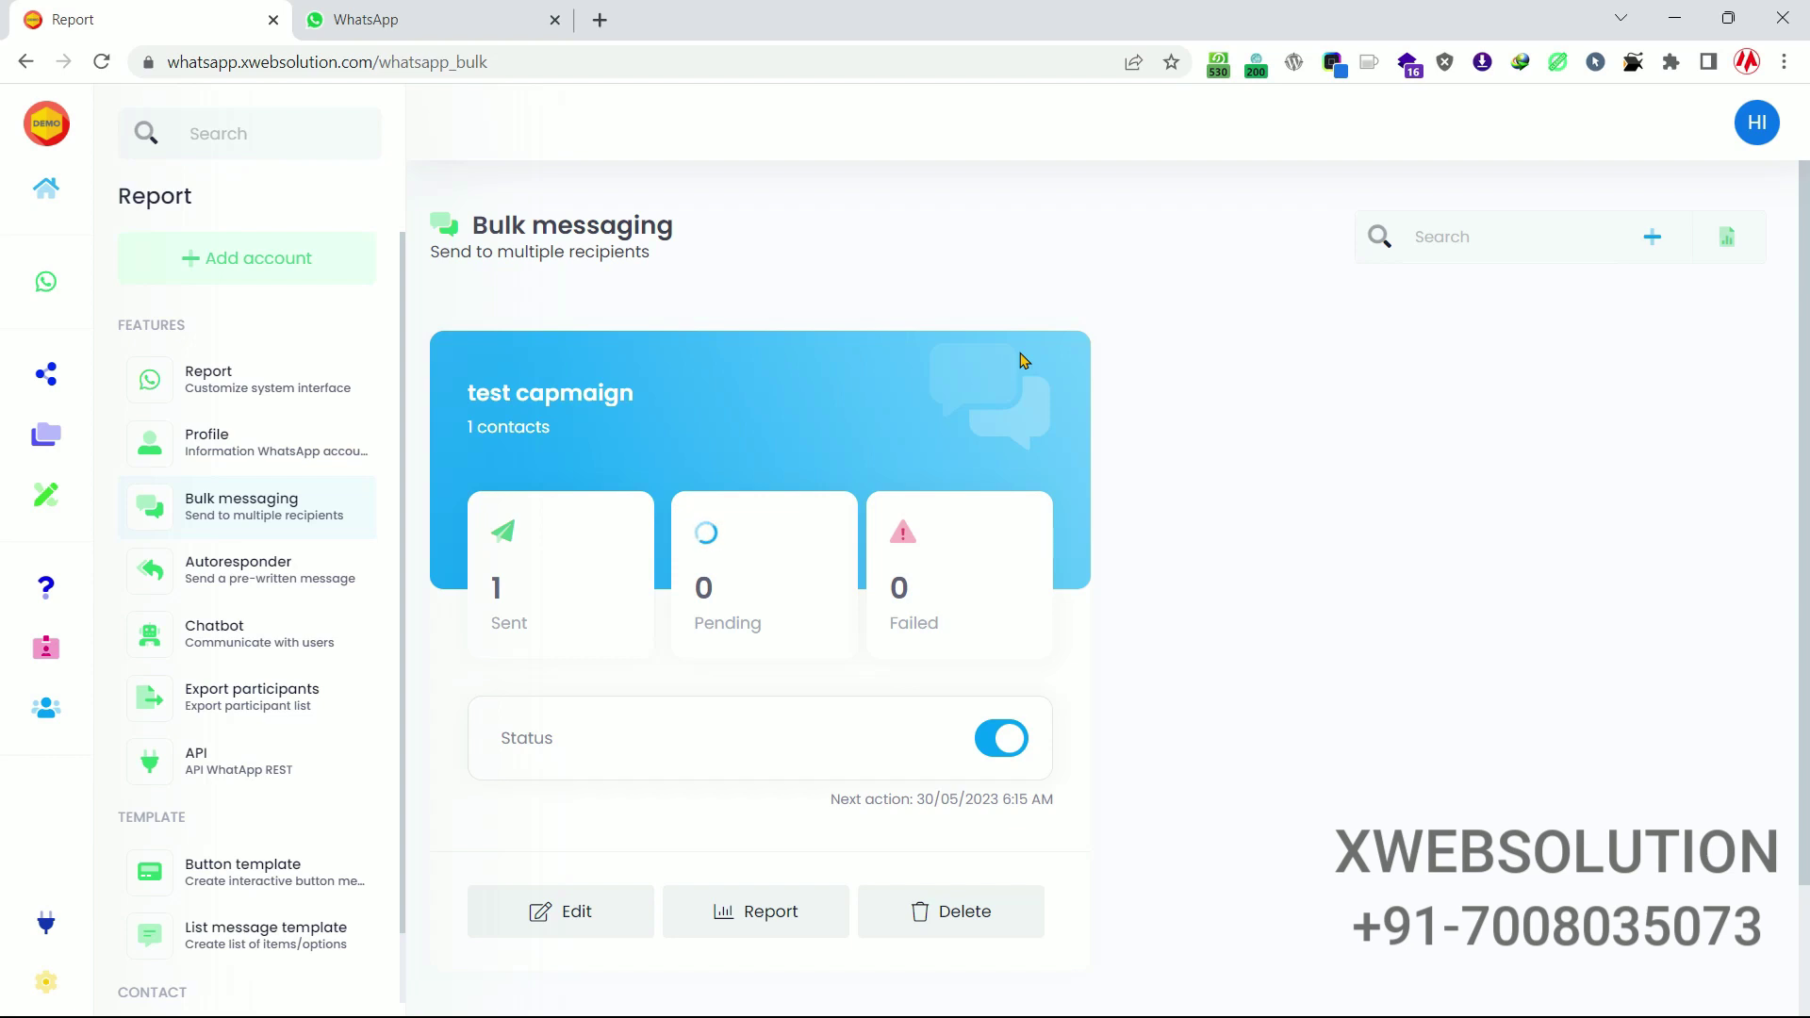
# Open the Autoresponder page and select the connected WhatsApp account.
pyautogui.click(266, 576)
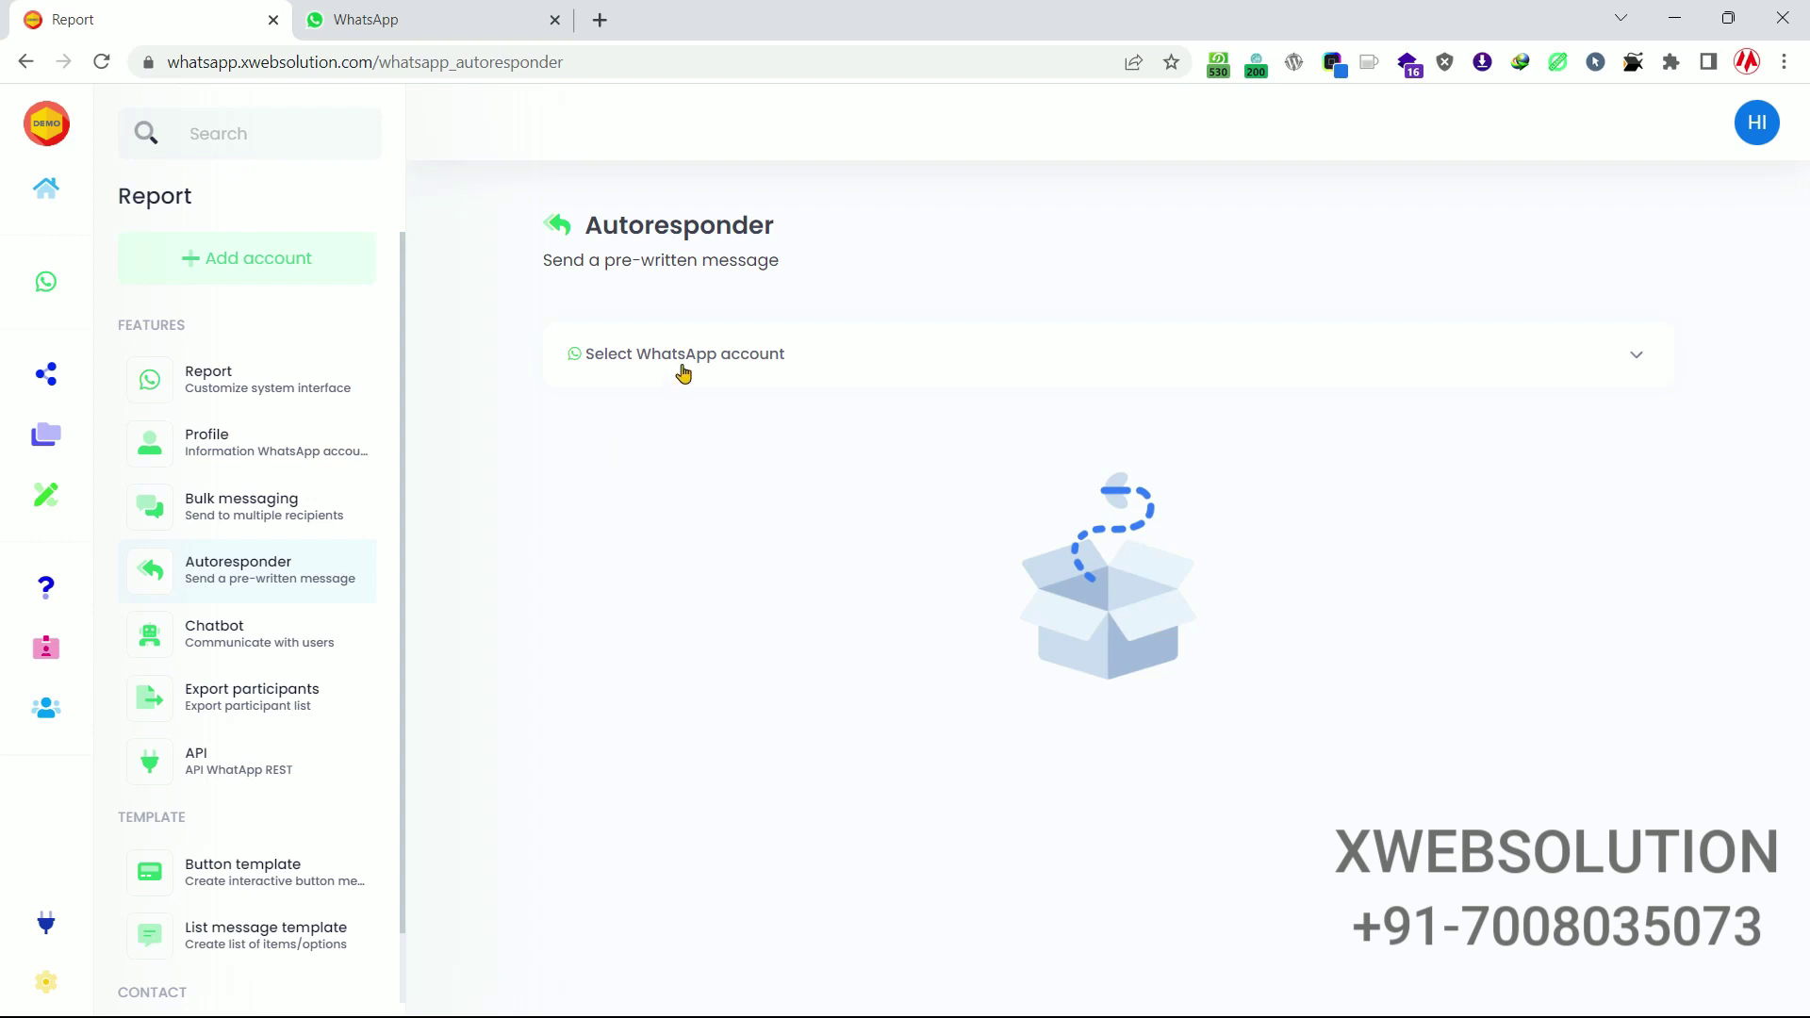
pyautogui.click(289, 564)
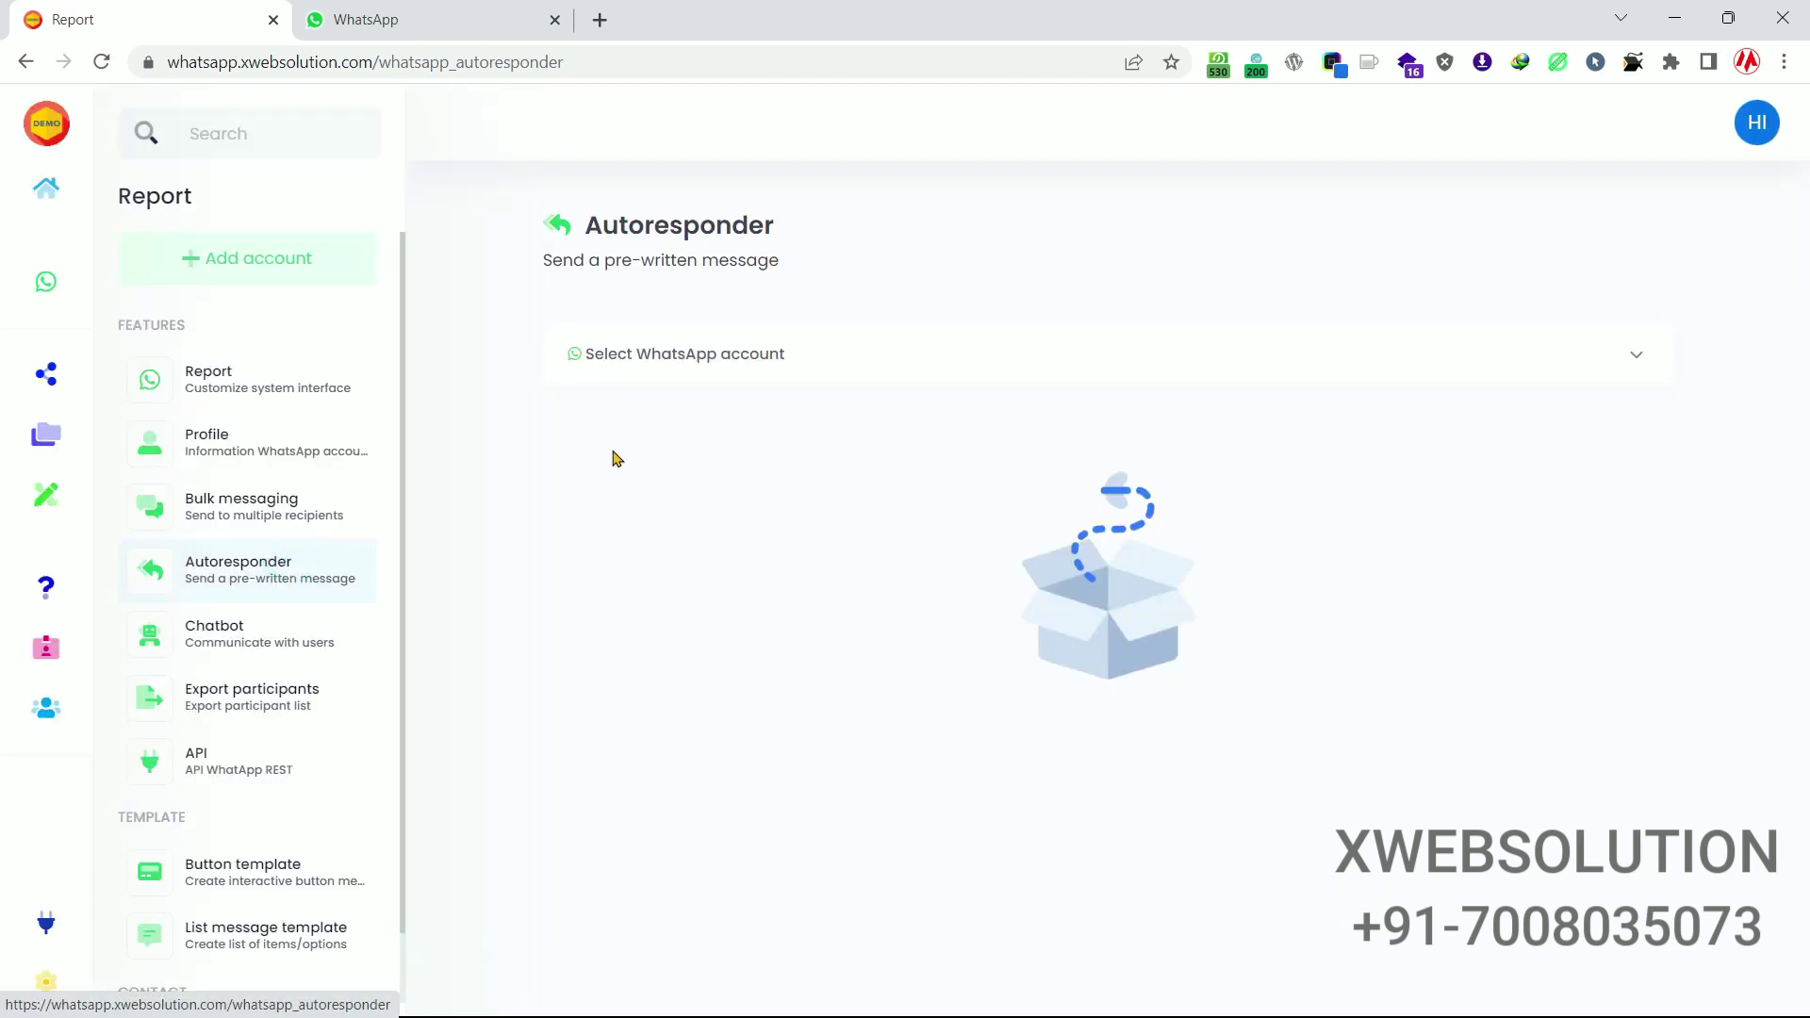
pyautogui.click(726, 368)
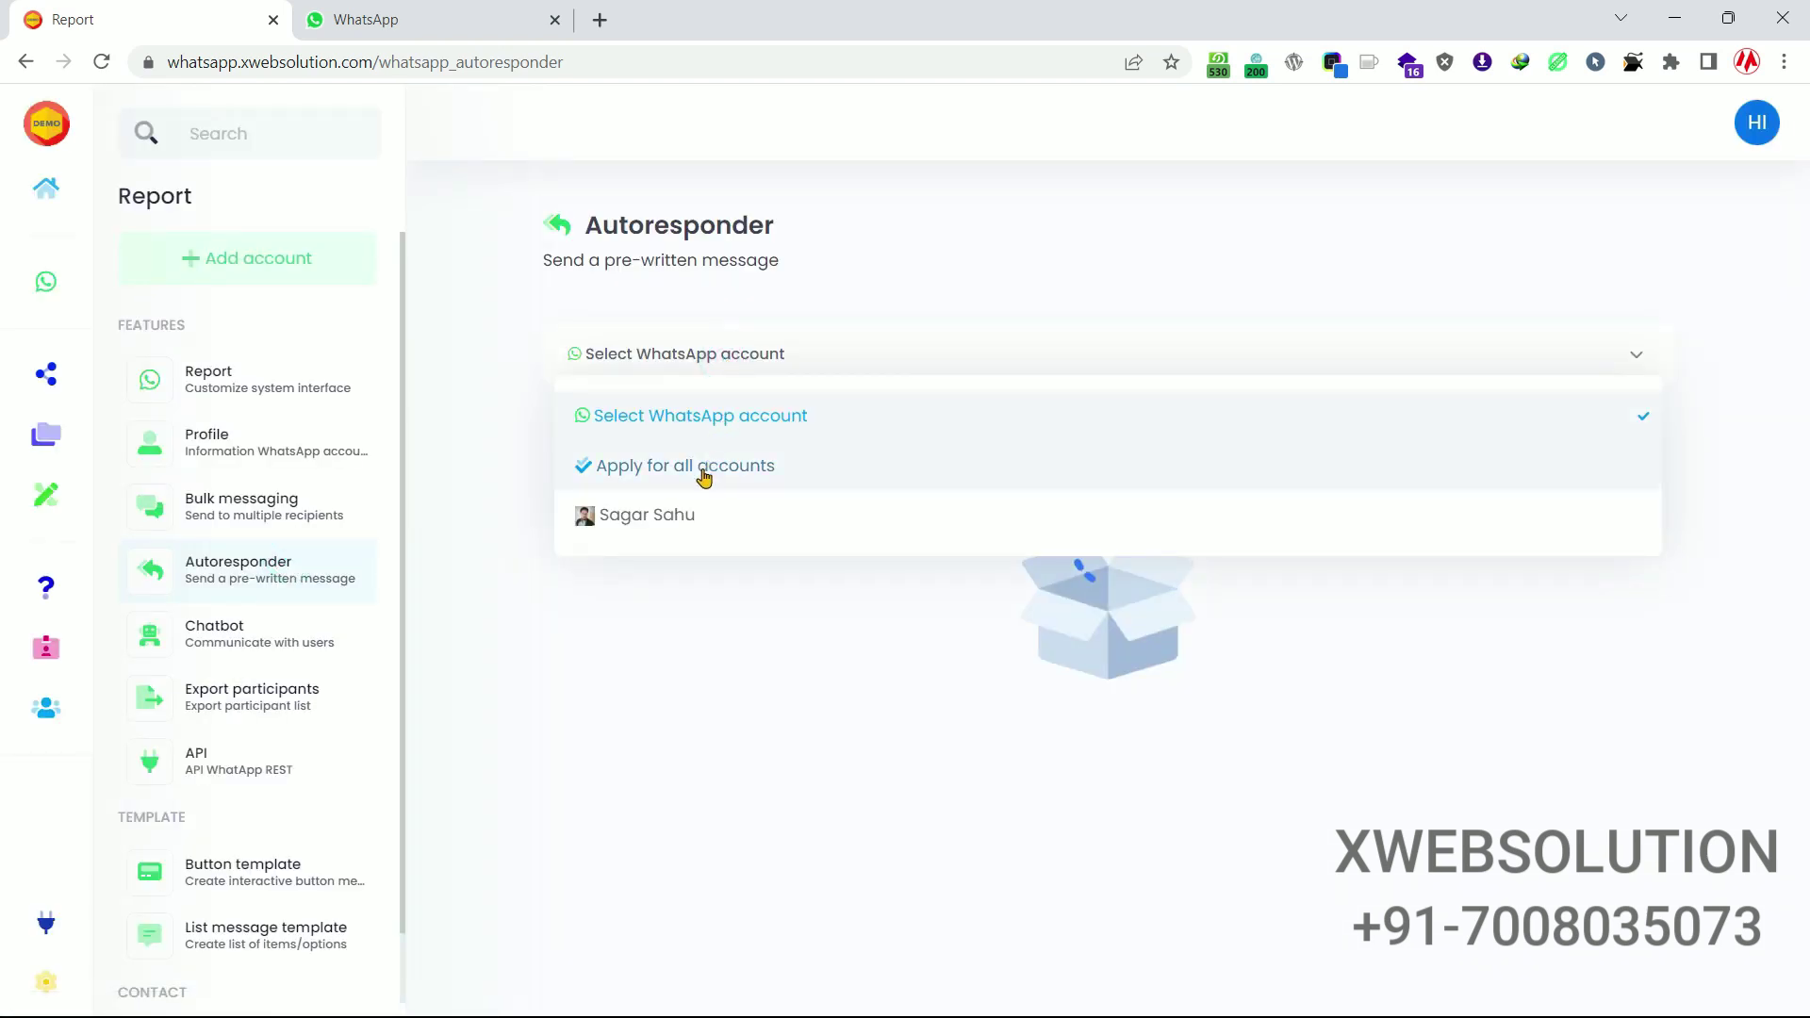
pyautogui.click(710, 526)
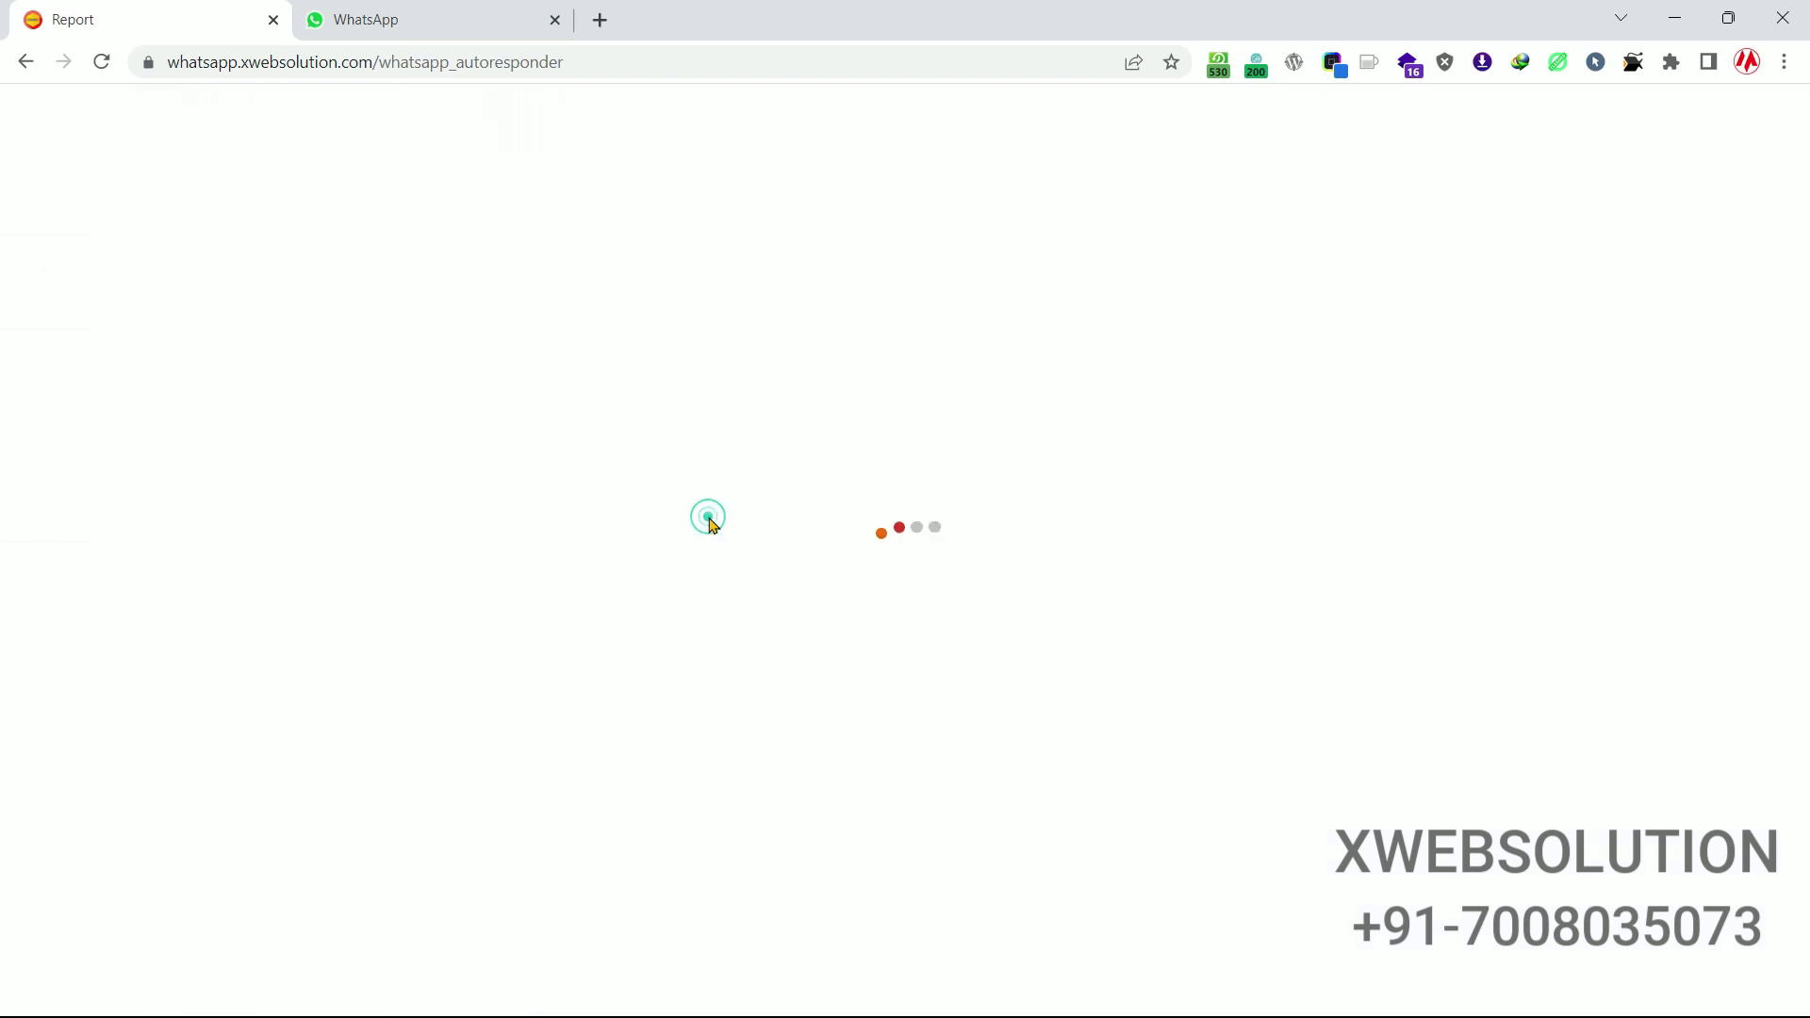
# Enable the autoresponder with the caption 'Today I am out of the office.'.
pyautogui.scroll(-4, 792, 420)
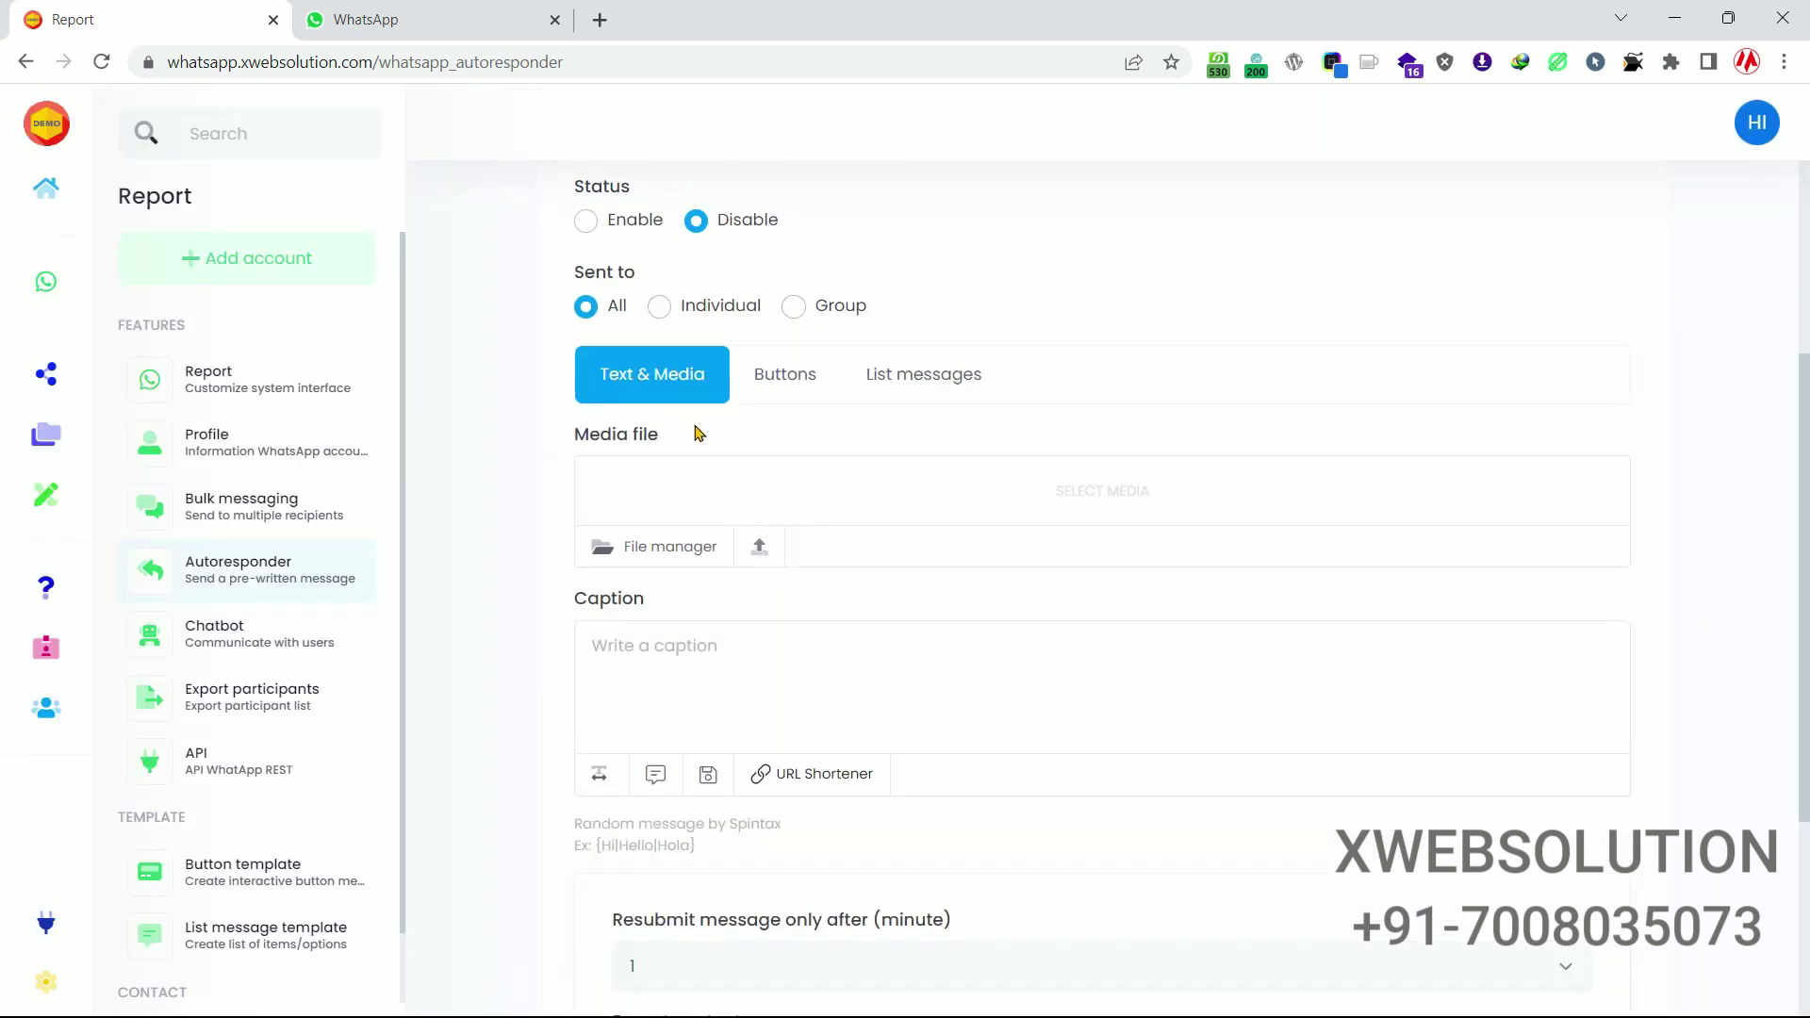
pyautogui.scroll(1, 695, 429)
pyautogui.click(587, 340)
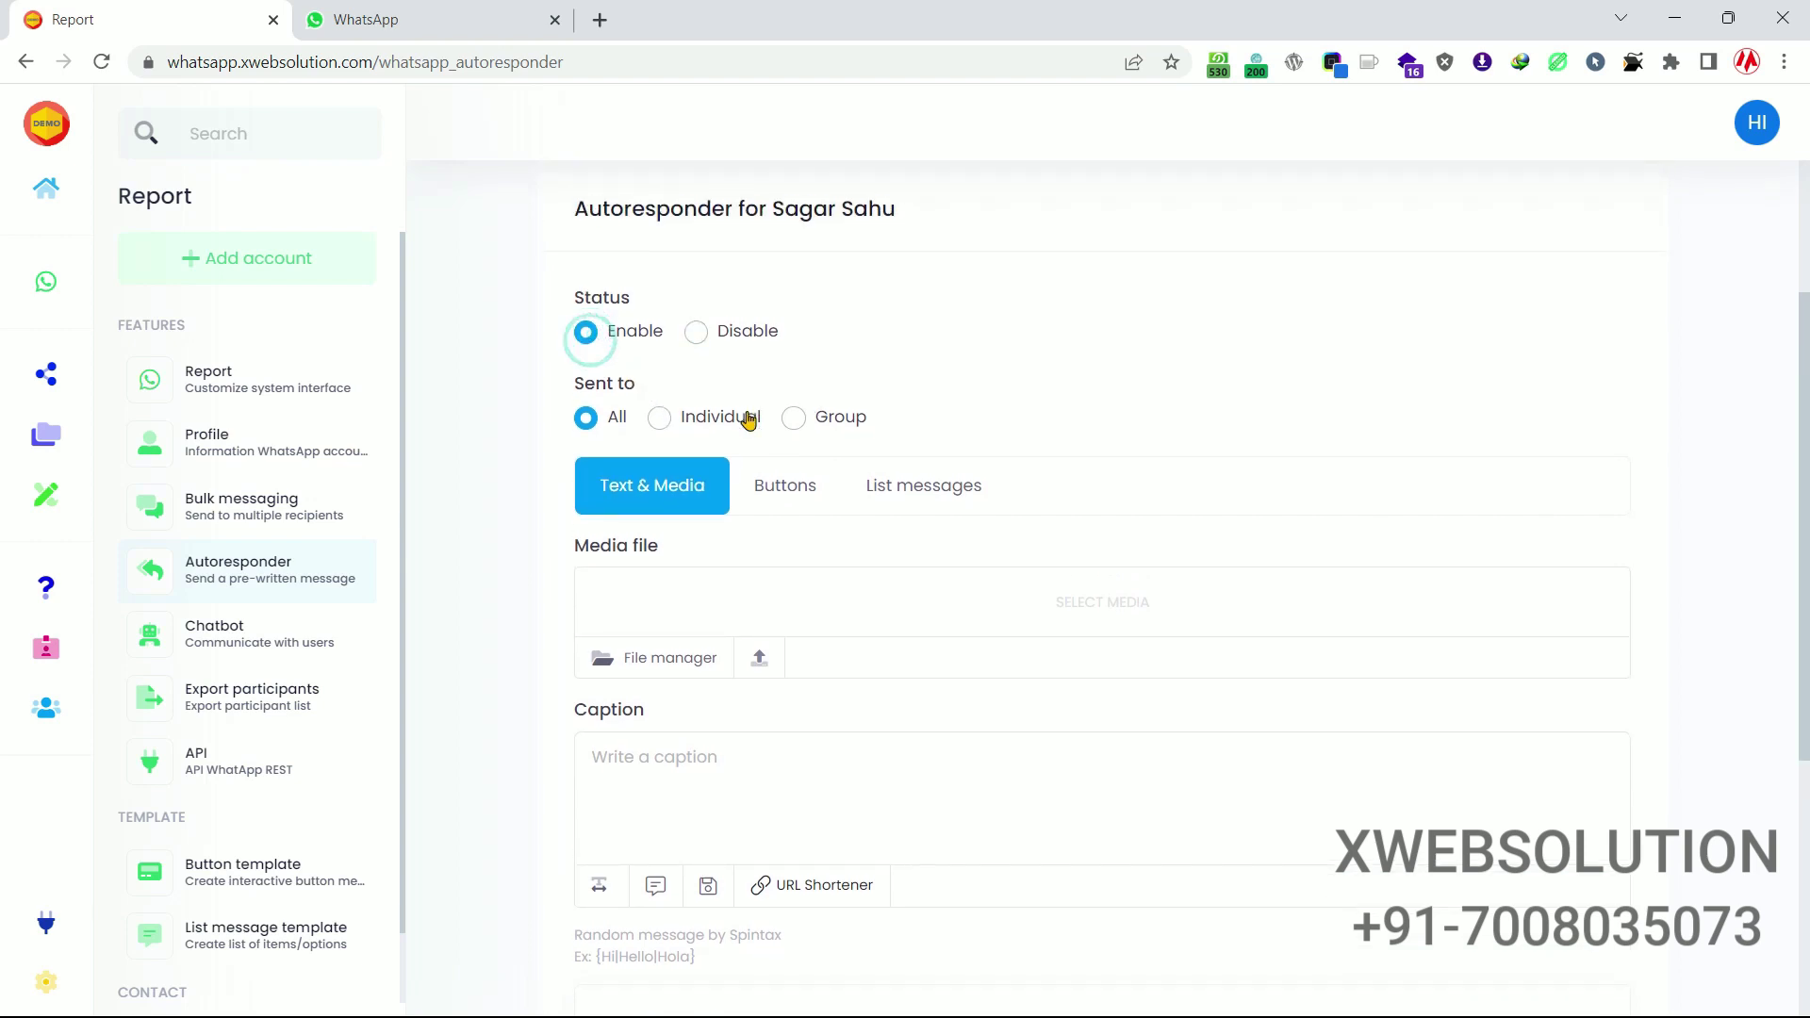
pyautogui.scroll(-3, 750, 420)
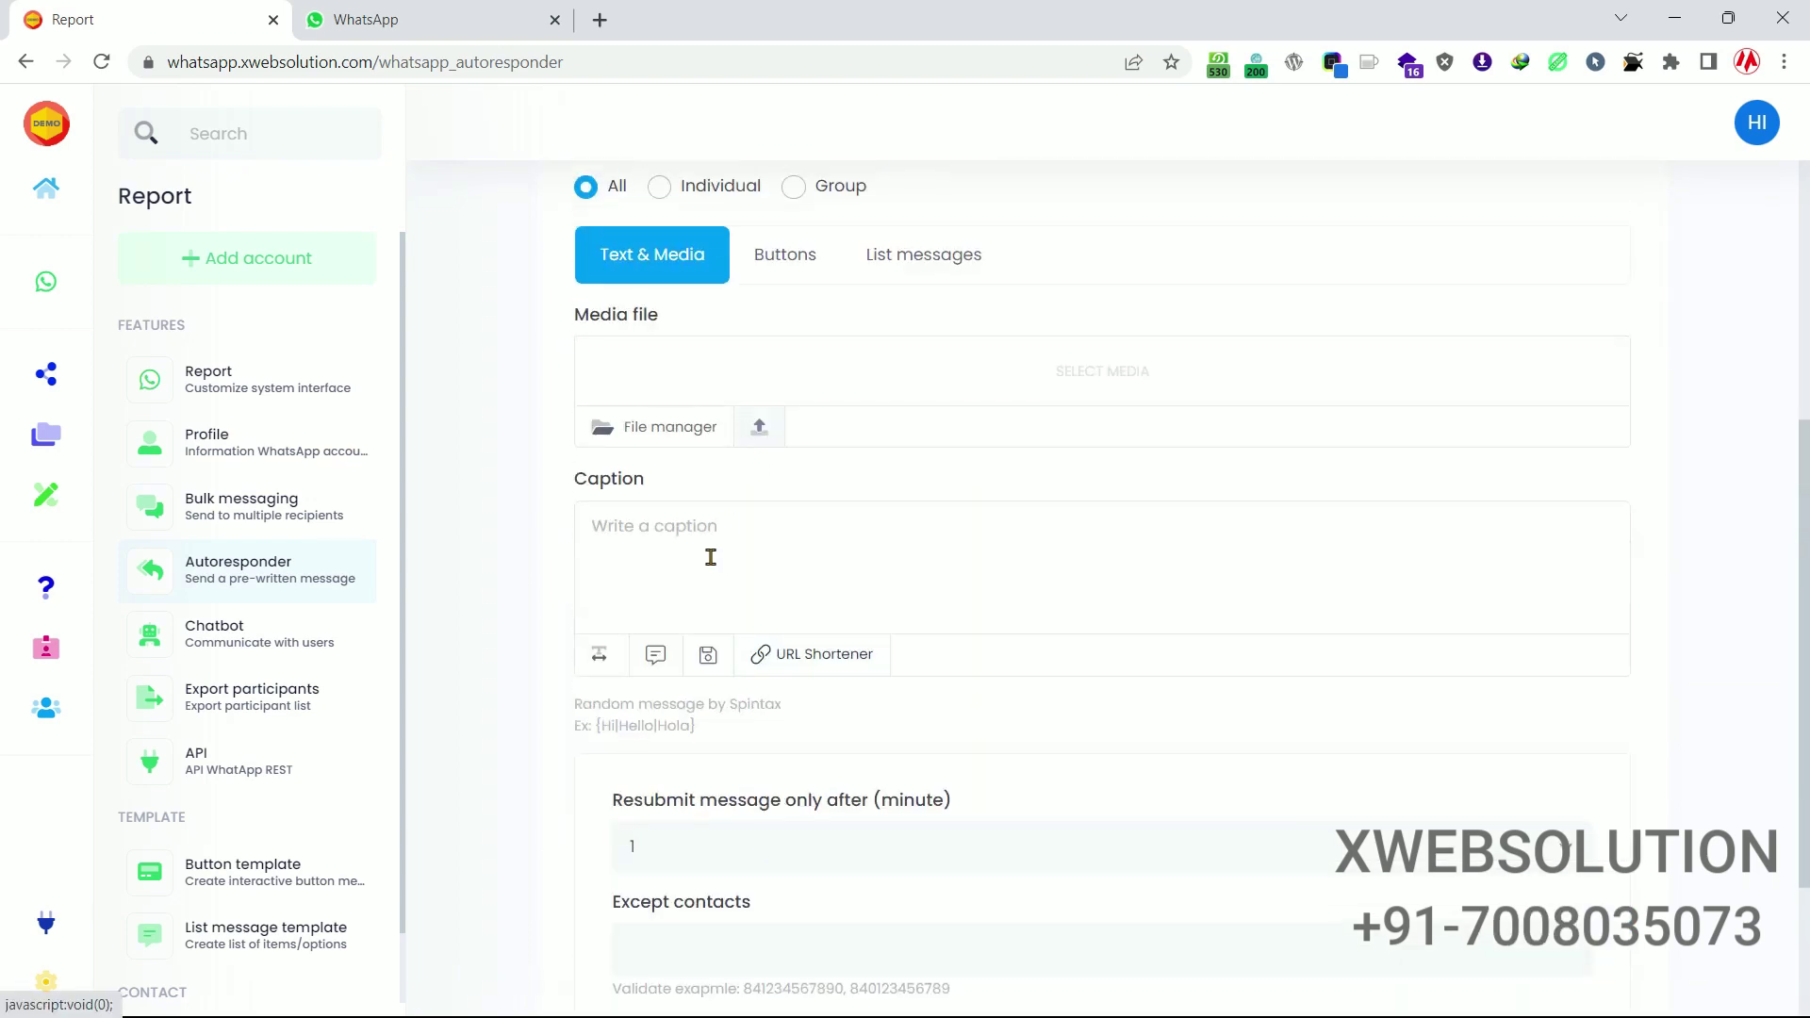
pyautogui.click(728, 544)
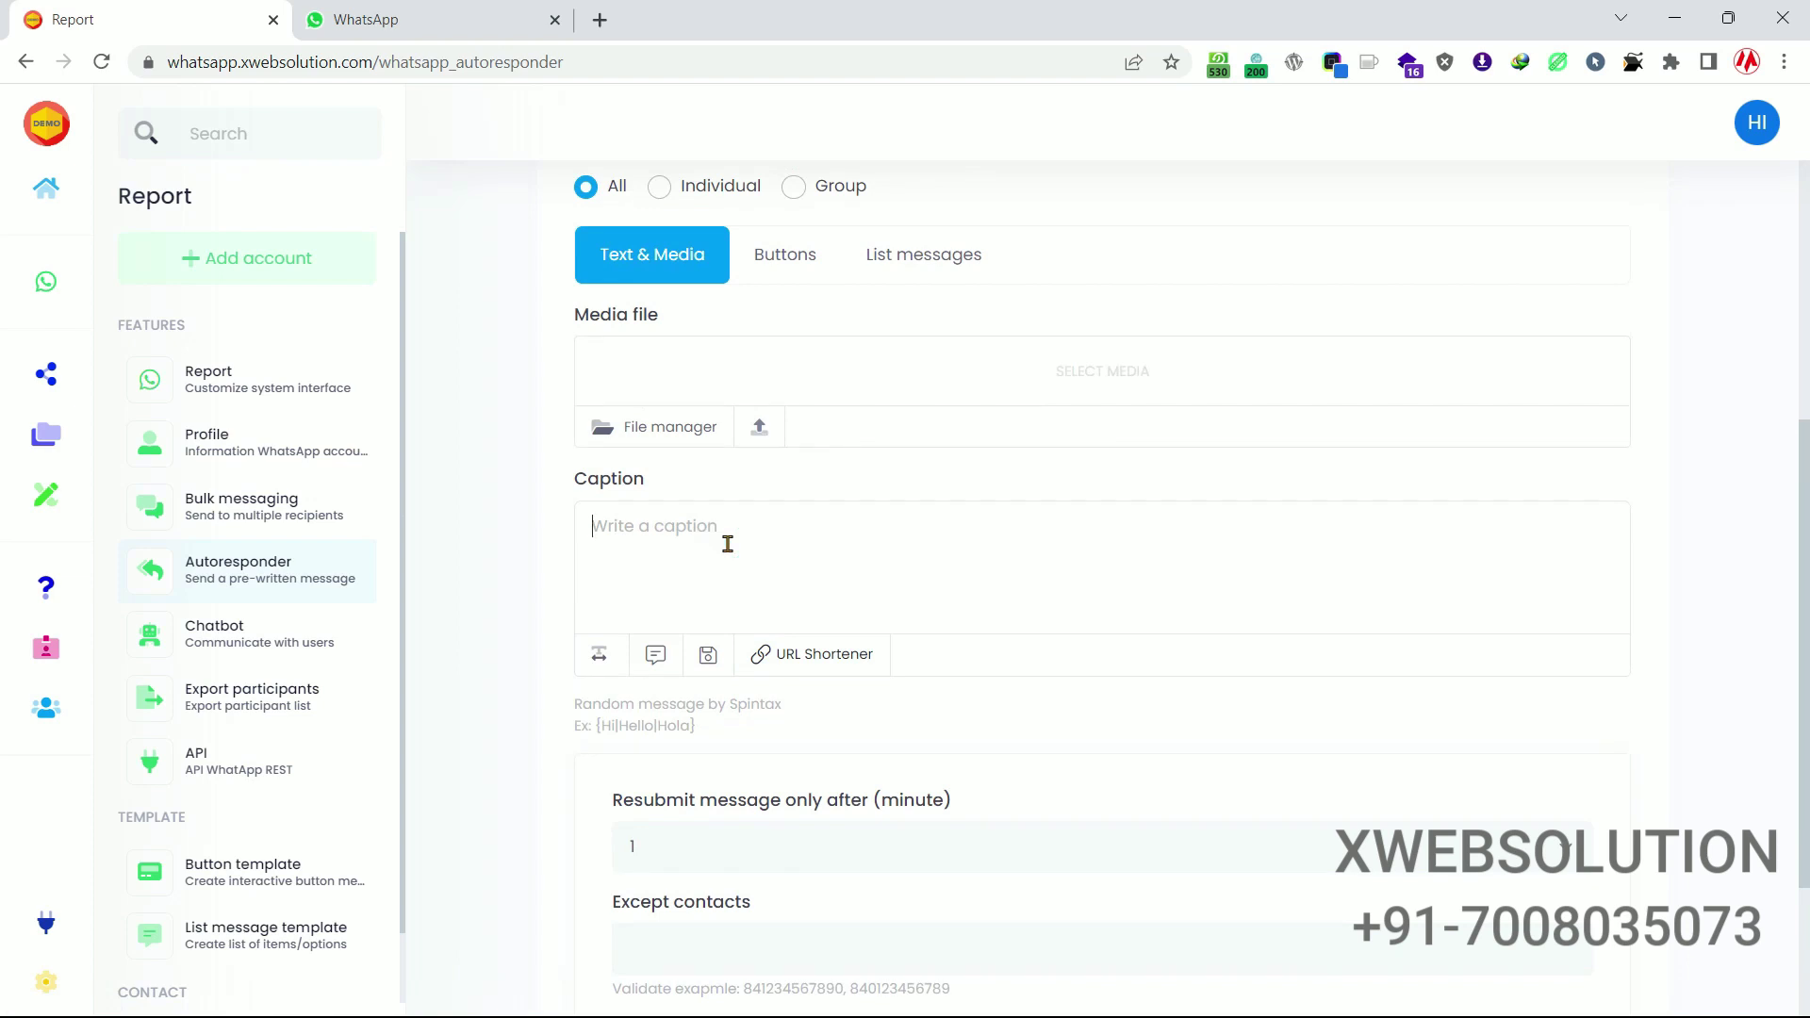
pyautogui.write('Today I am out of the office.')
# Go to the Chatbot page and start a new chatbot item.
pyautogui.scroll(-3, 784, 506)
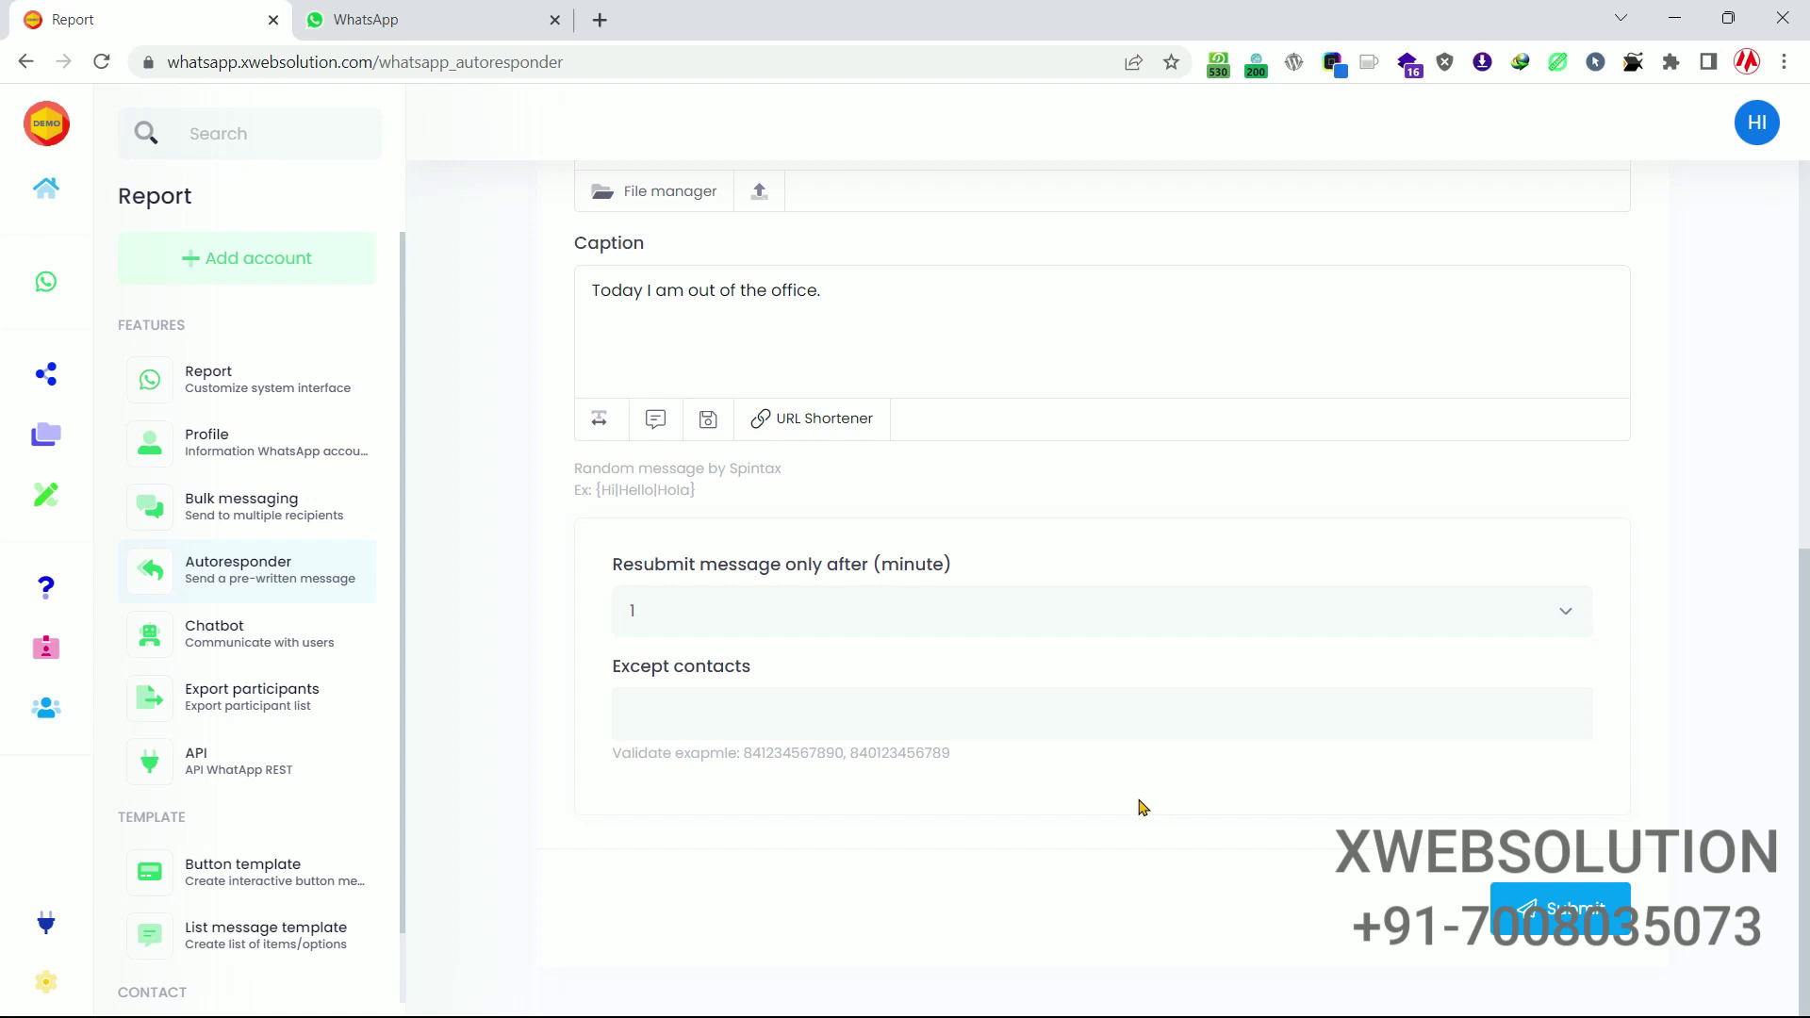
pyautogui.scroll(4, 1143, 807)
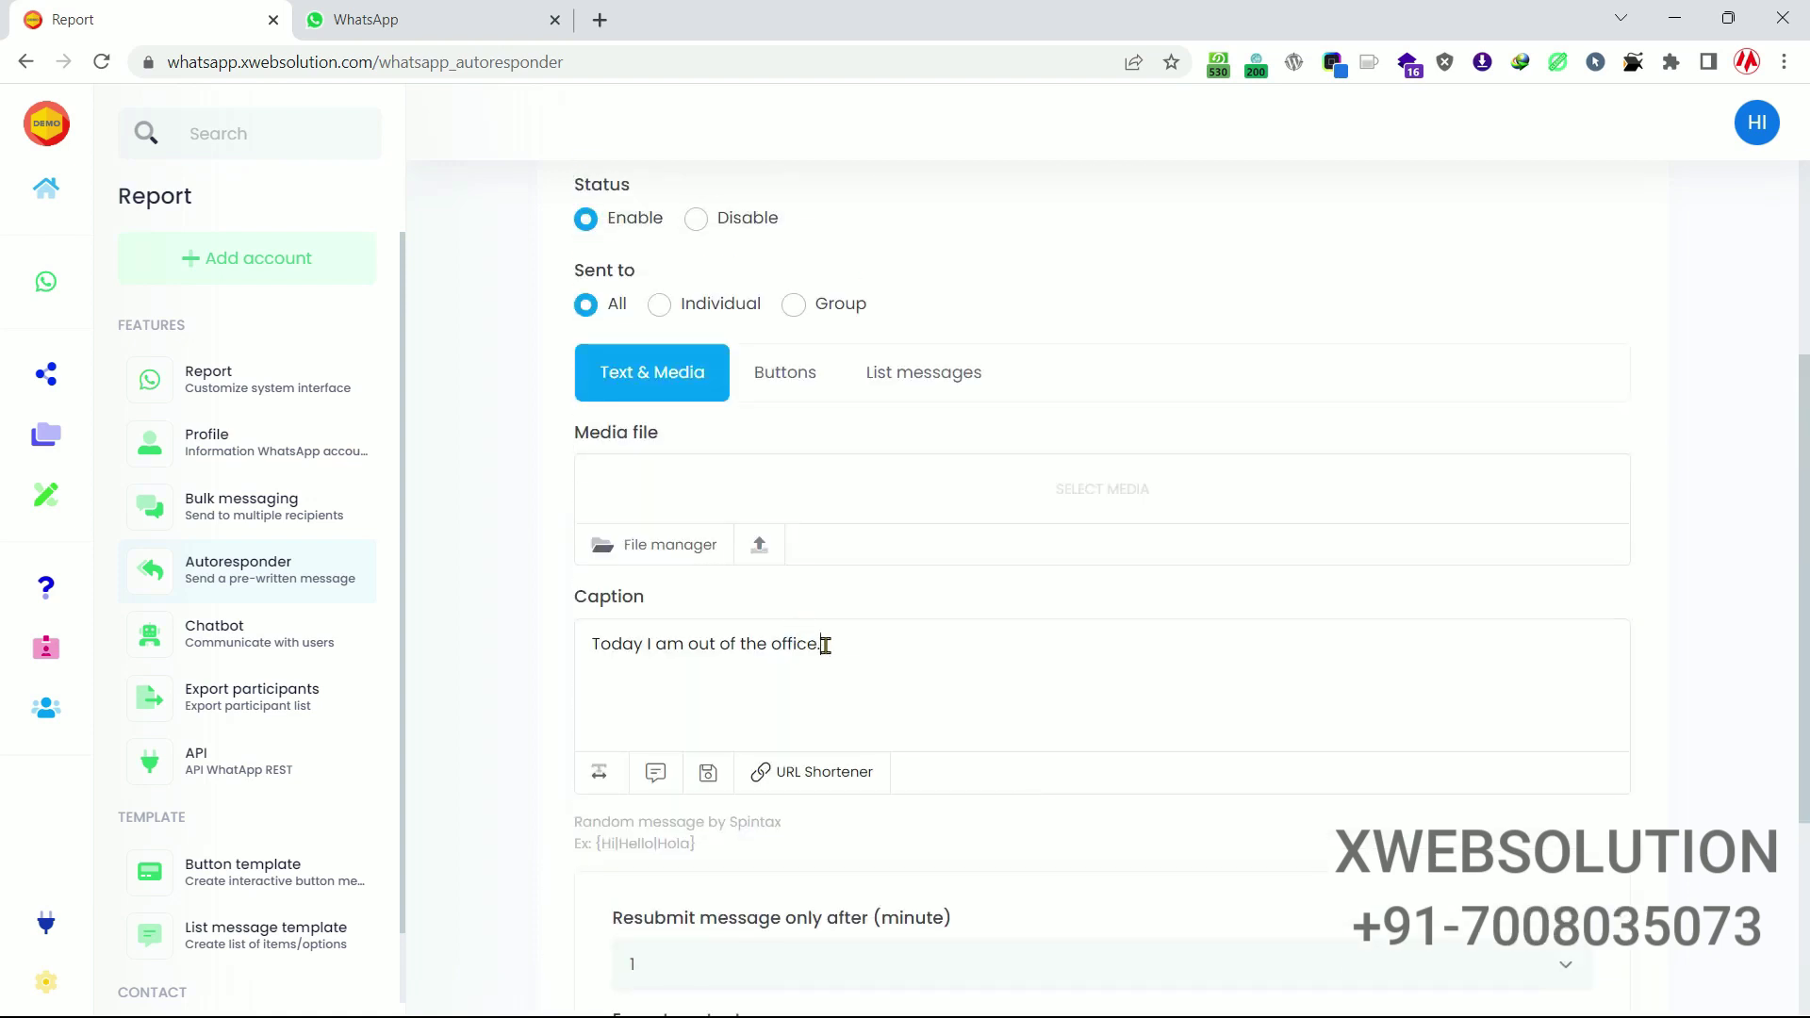
pyautogui.moveTo(825, 644); pyautogui.dragTo(595, 642)
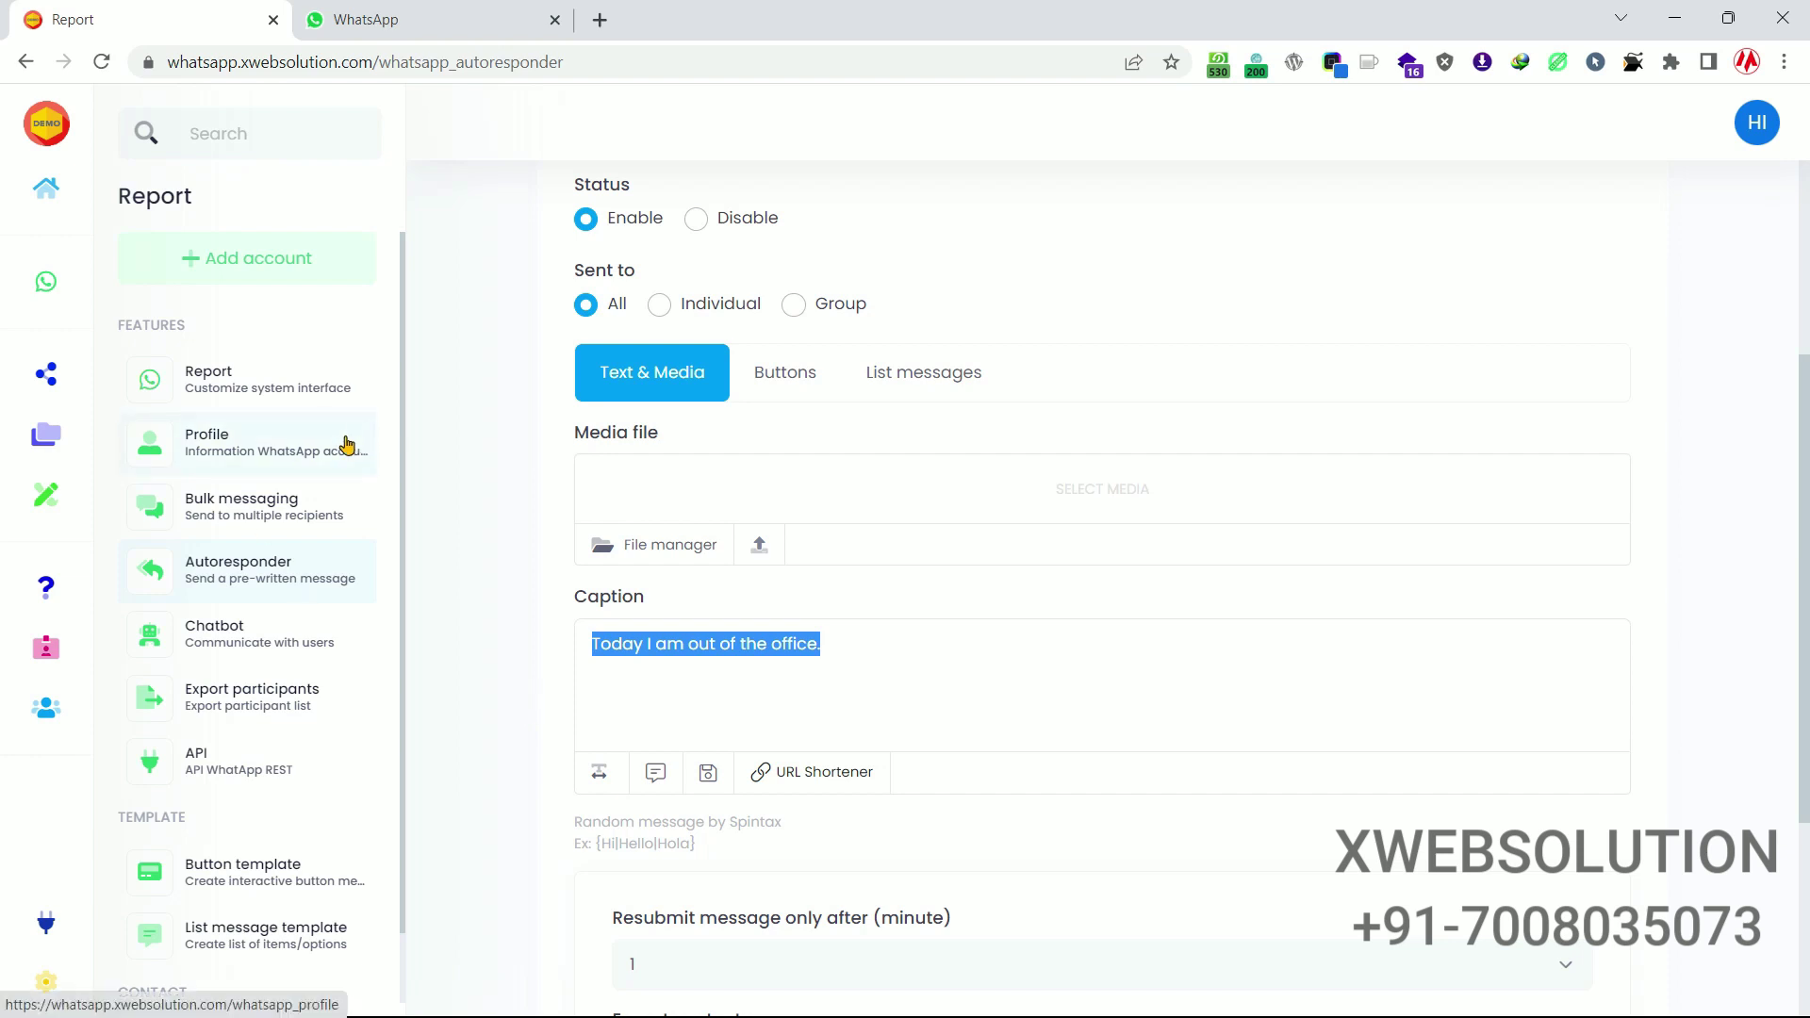
pyautogui.click(252, 626)
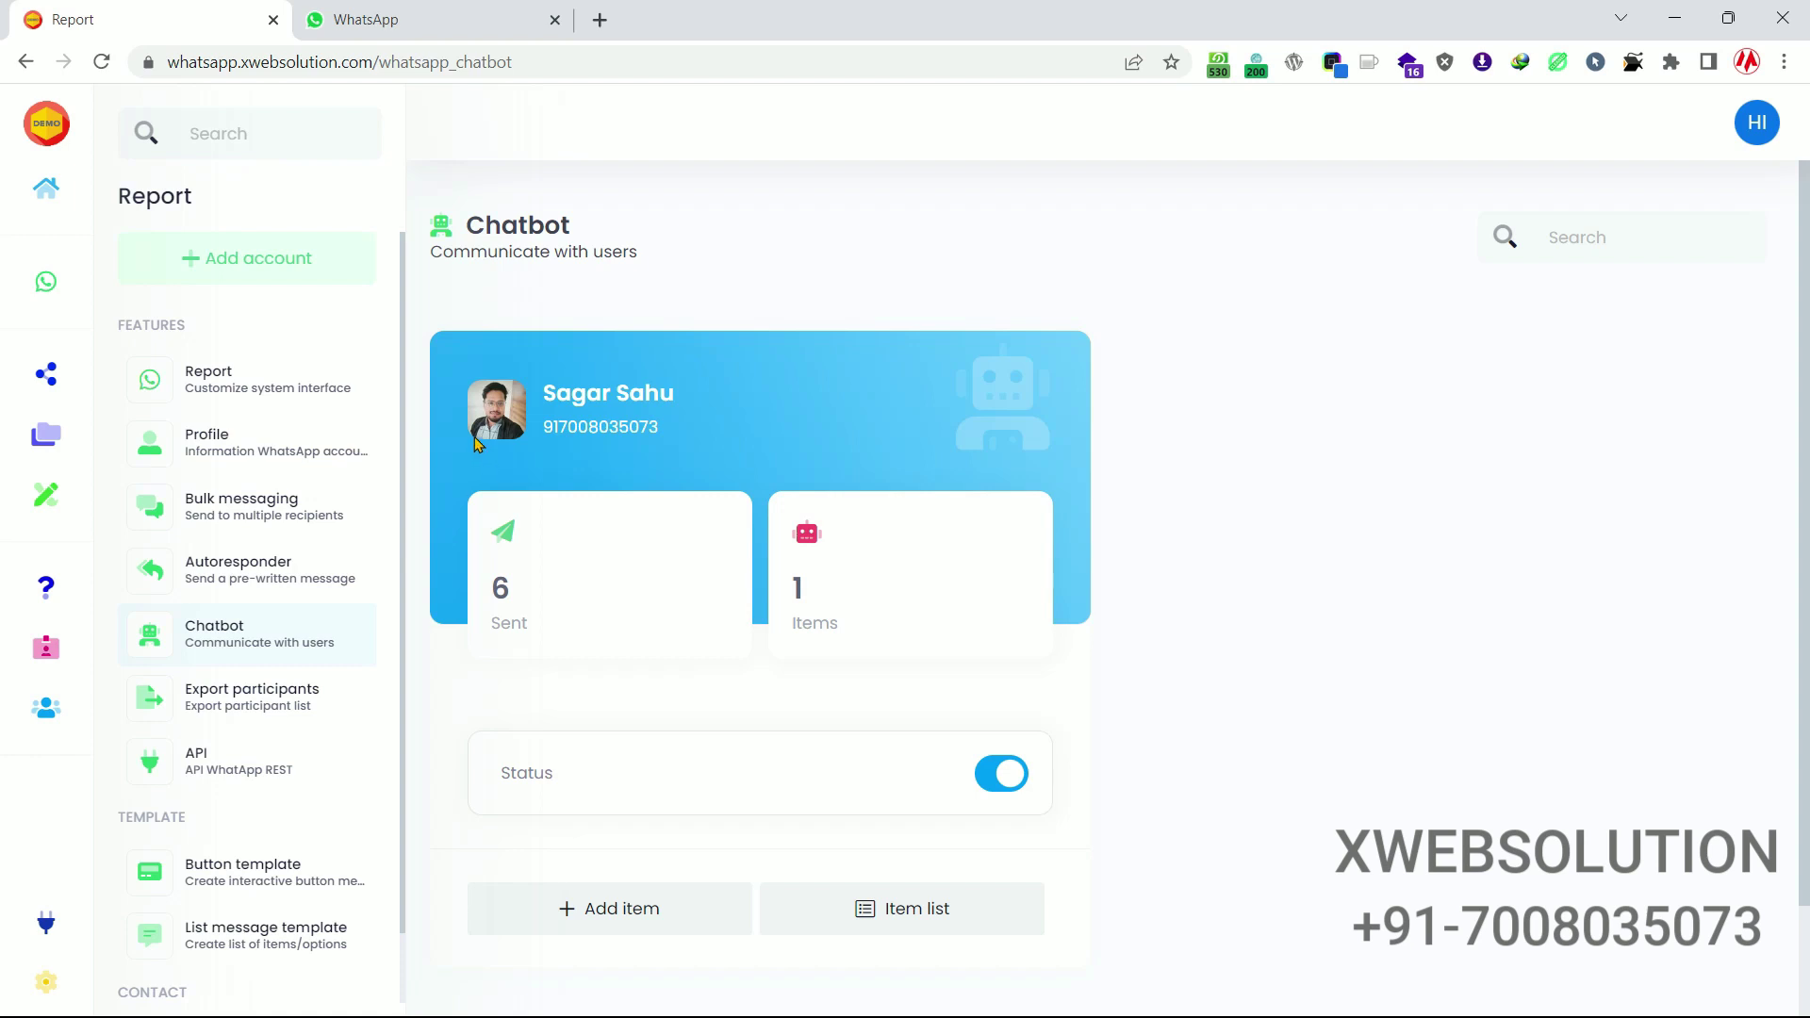
pyautogui.click(632, 921)
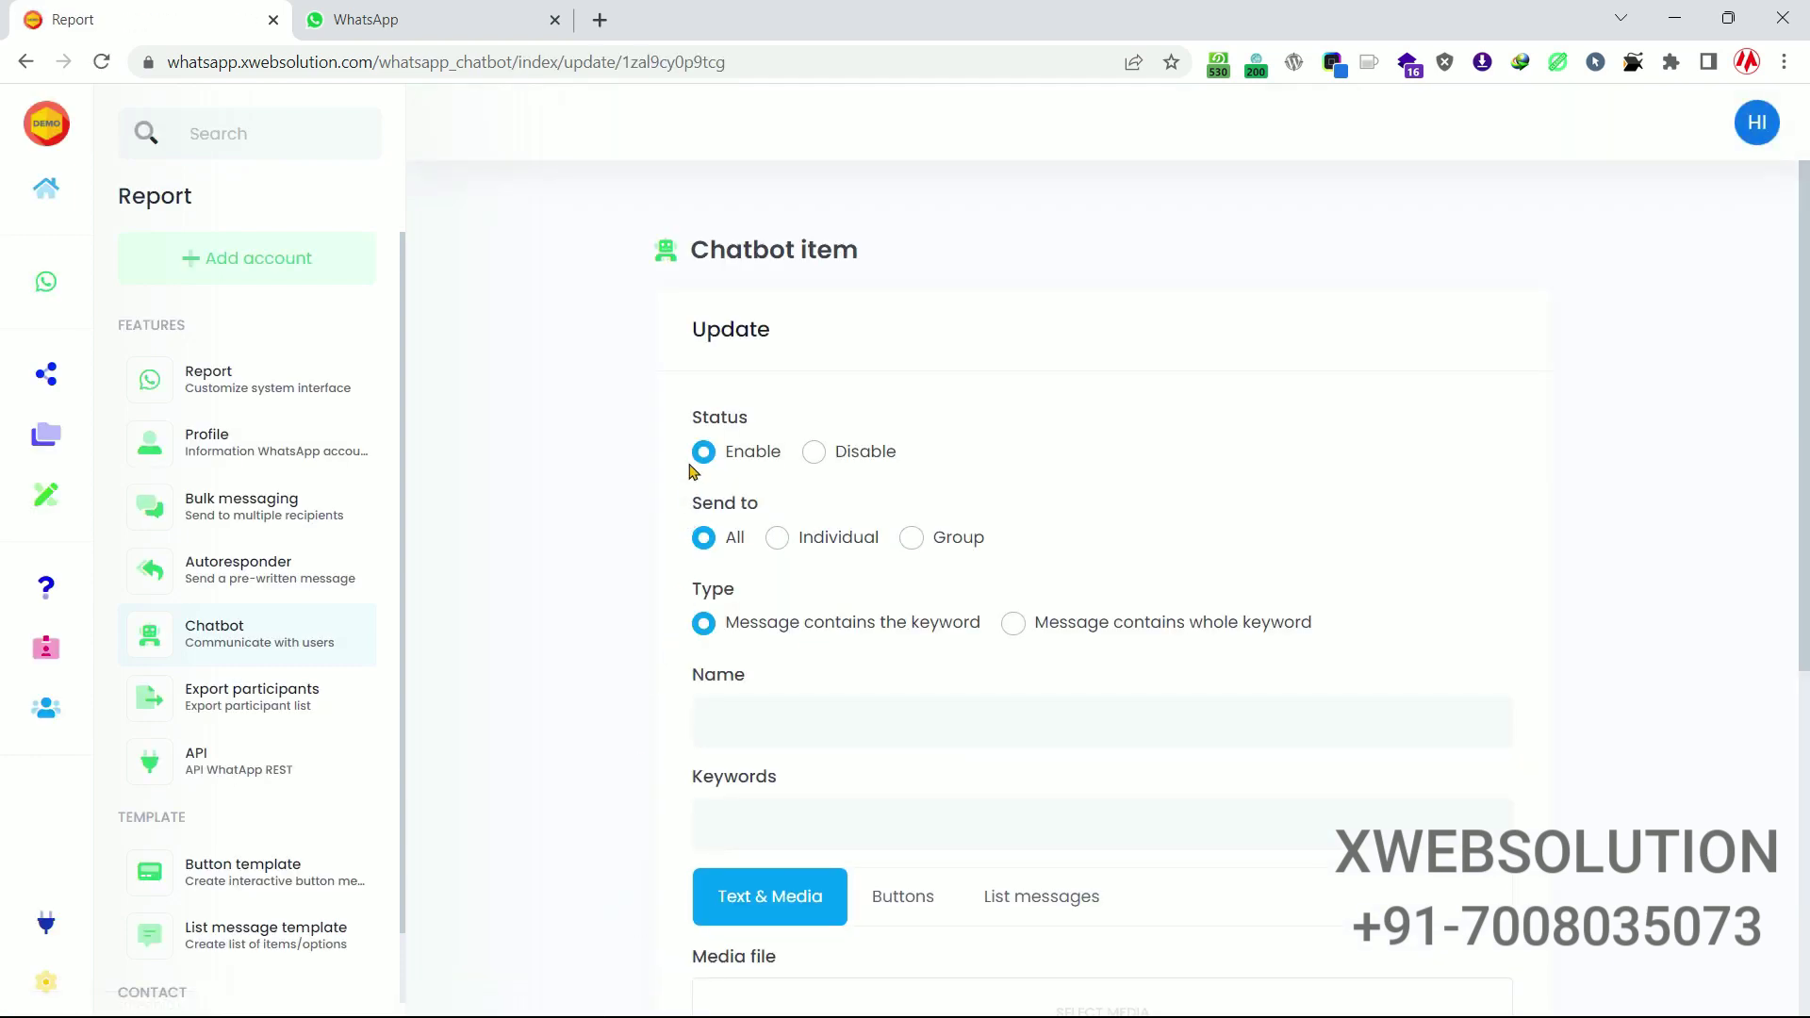
# Name the chatbot item 'Welcome' and add 'hi' as its trigger keyword.
pyautogui.scroll(-4, 707, 439)
pyautogui.click(780, 372)
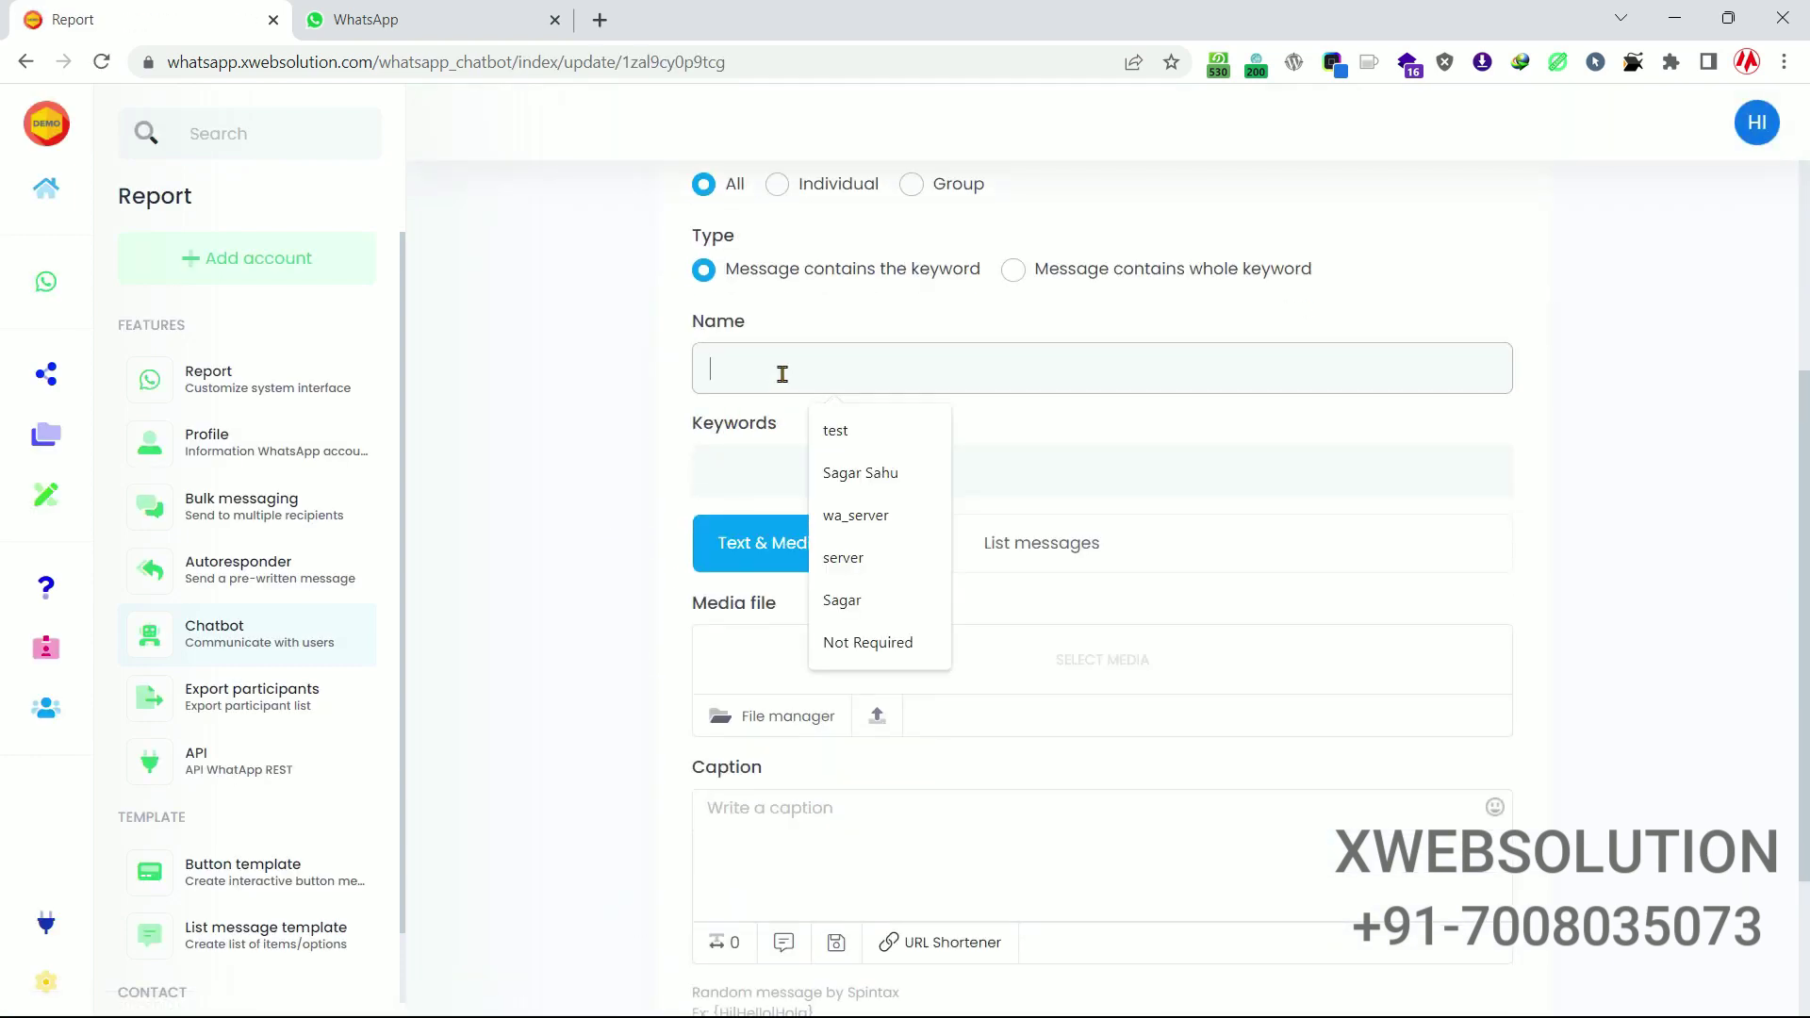
pyautogui.scroll(3, 780, 371)
pyautogui.click(764, 616)
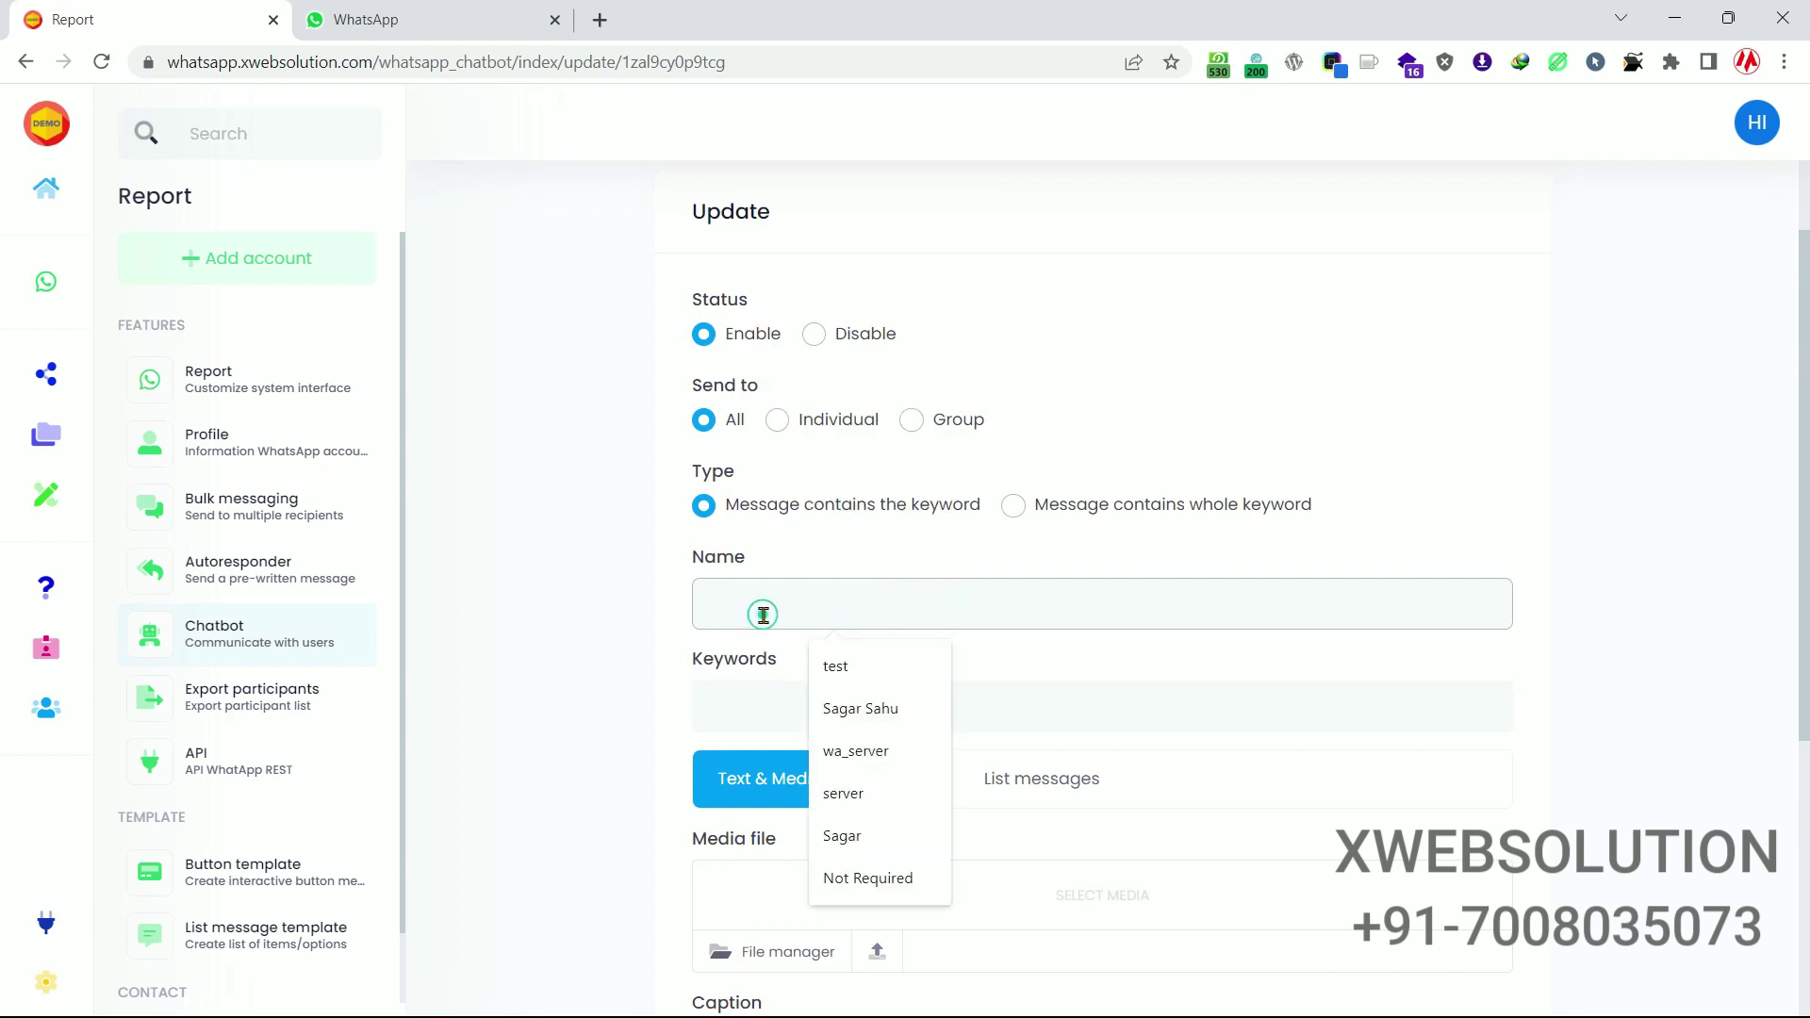
pyautogui.write('Welcome')
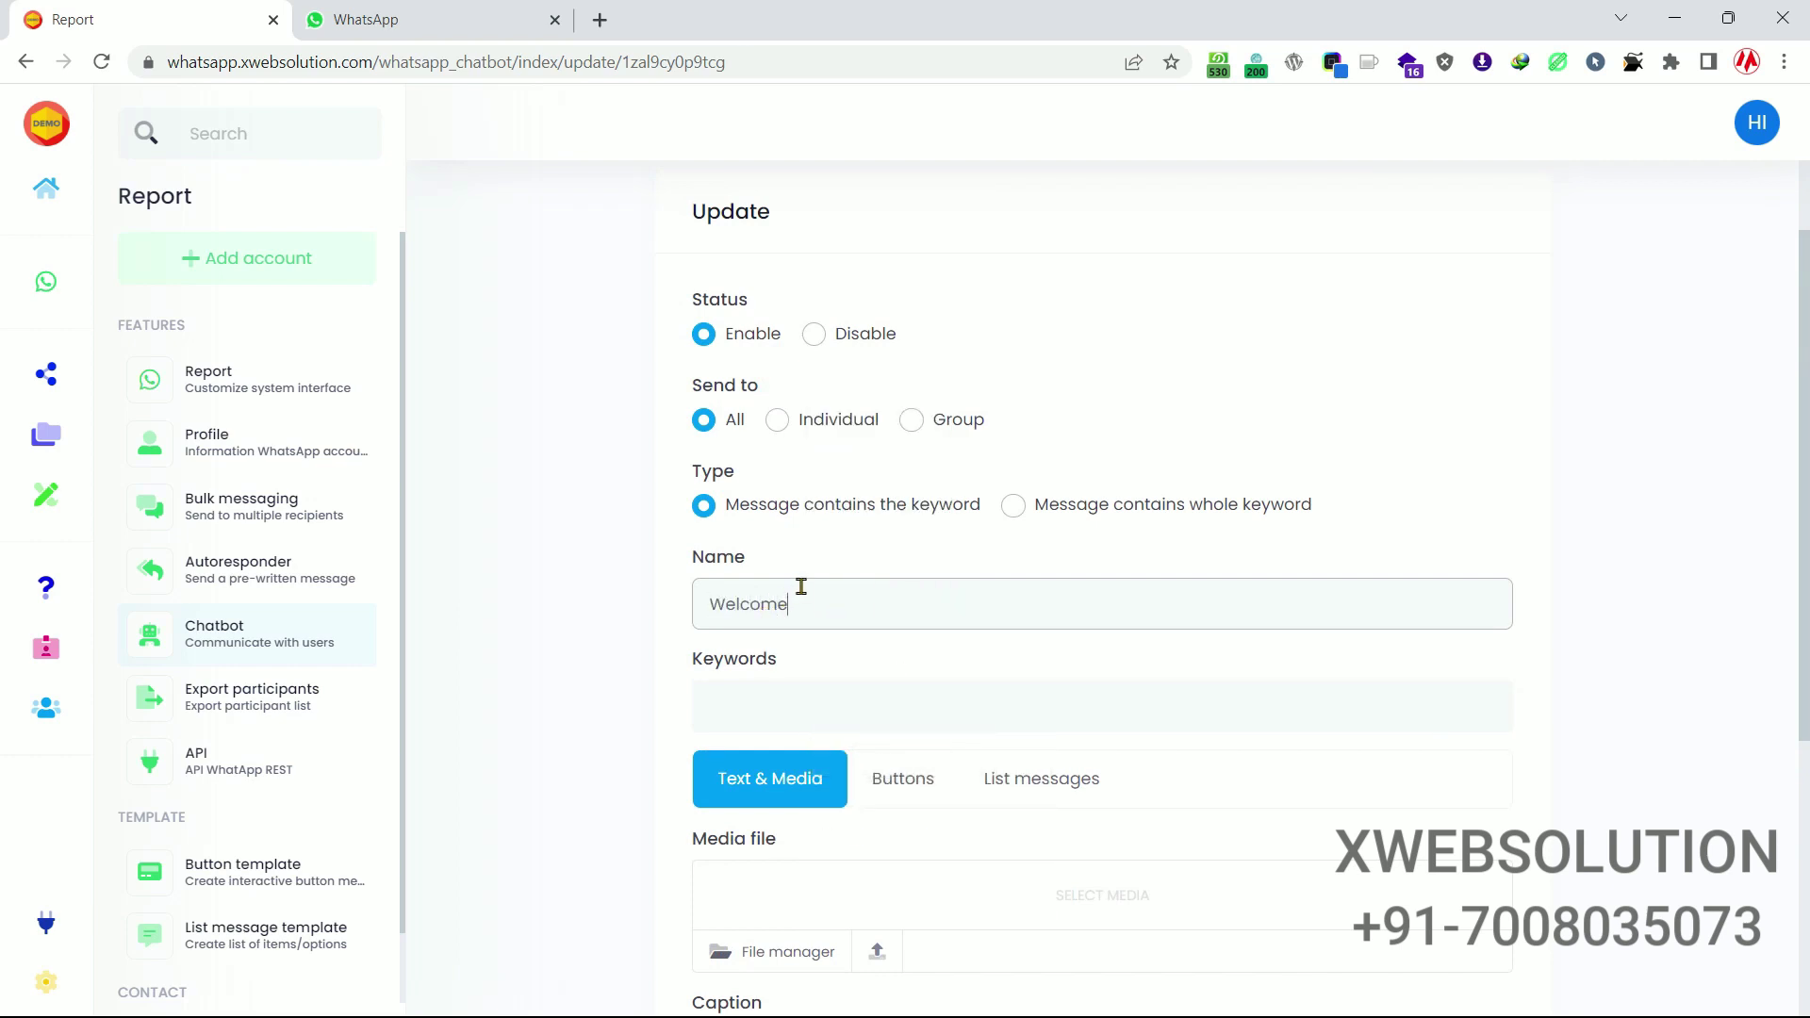
pyautogui.scroll(-3, 796, 586)
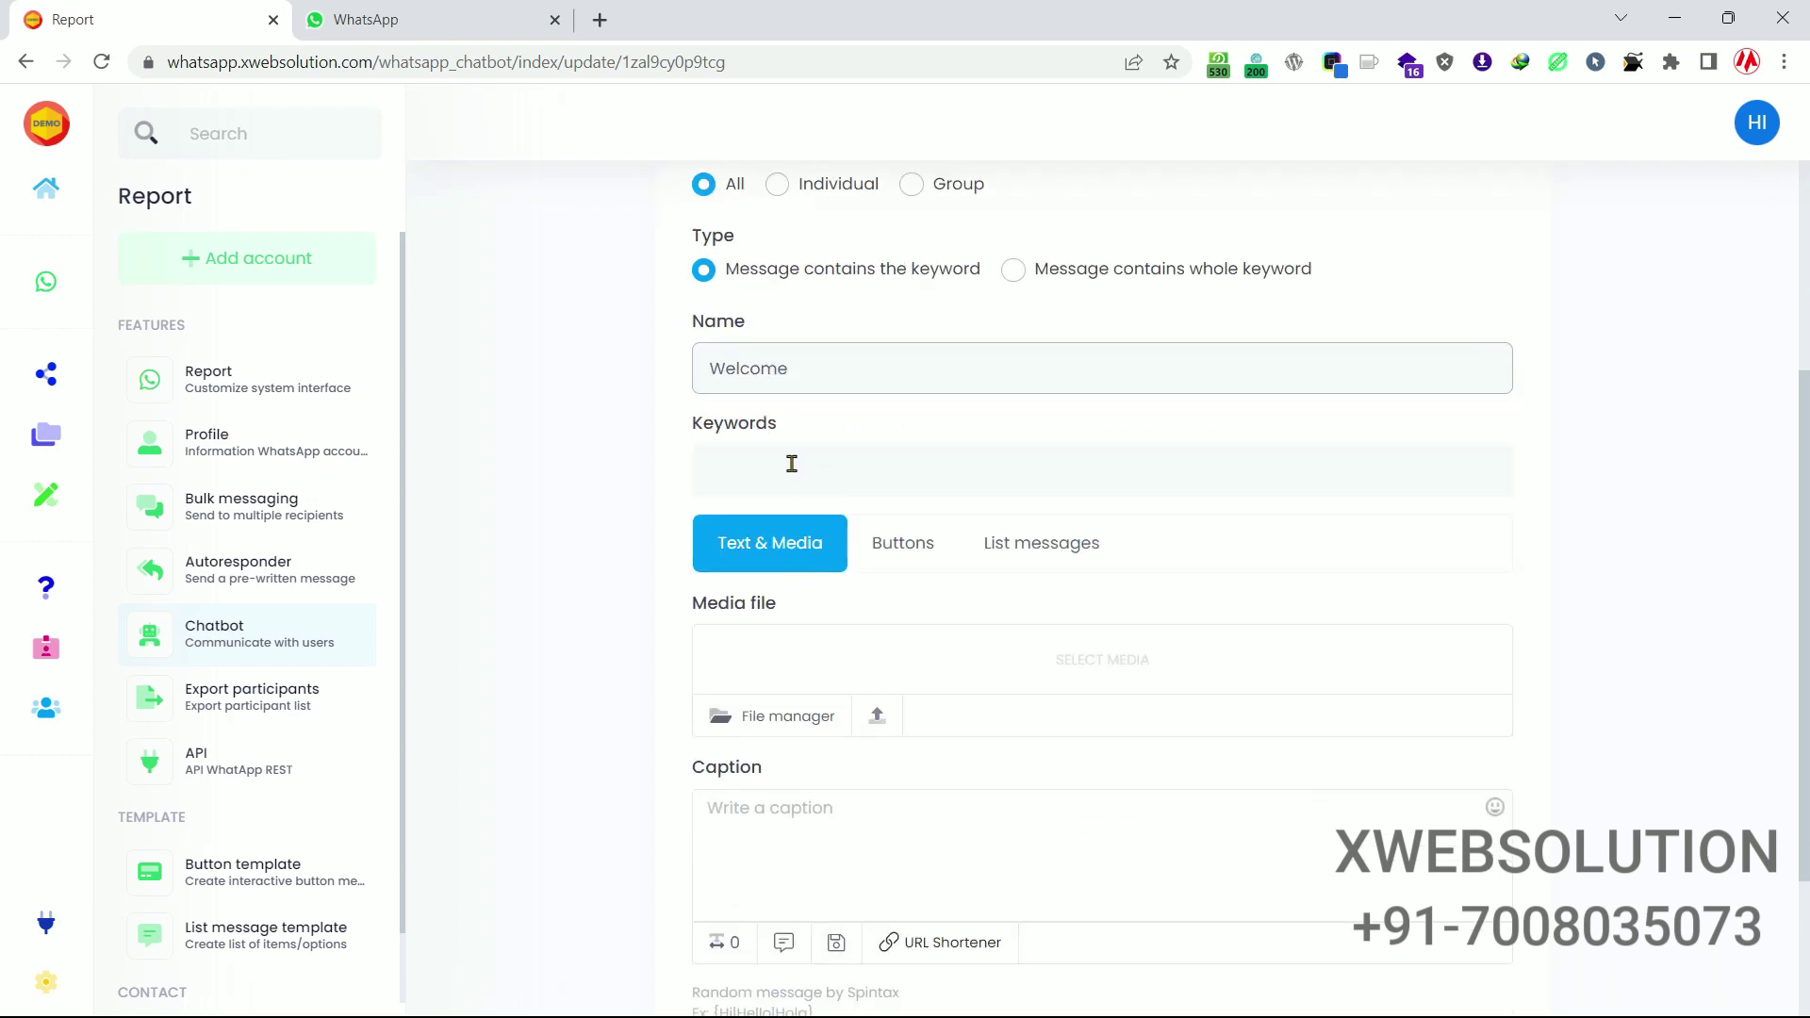
pyautogui.click(795, 460)
pyautogui.click(795, 460)
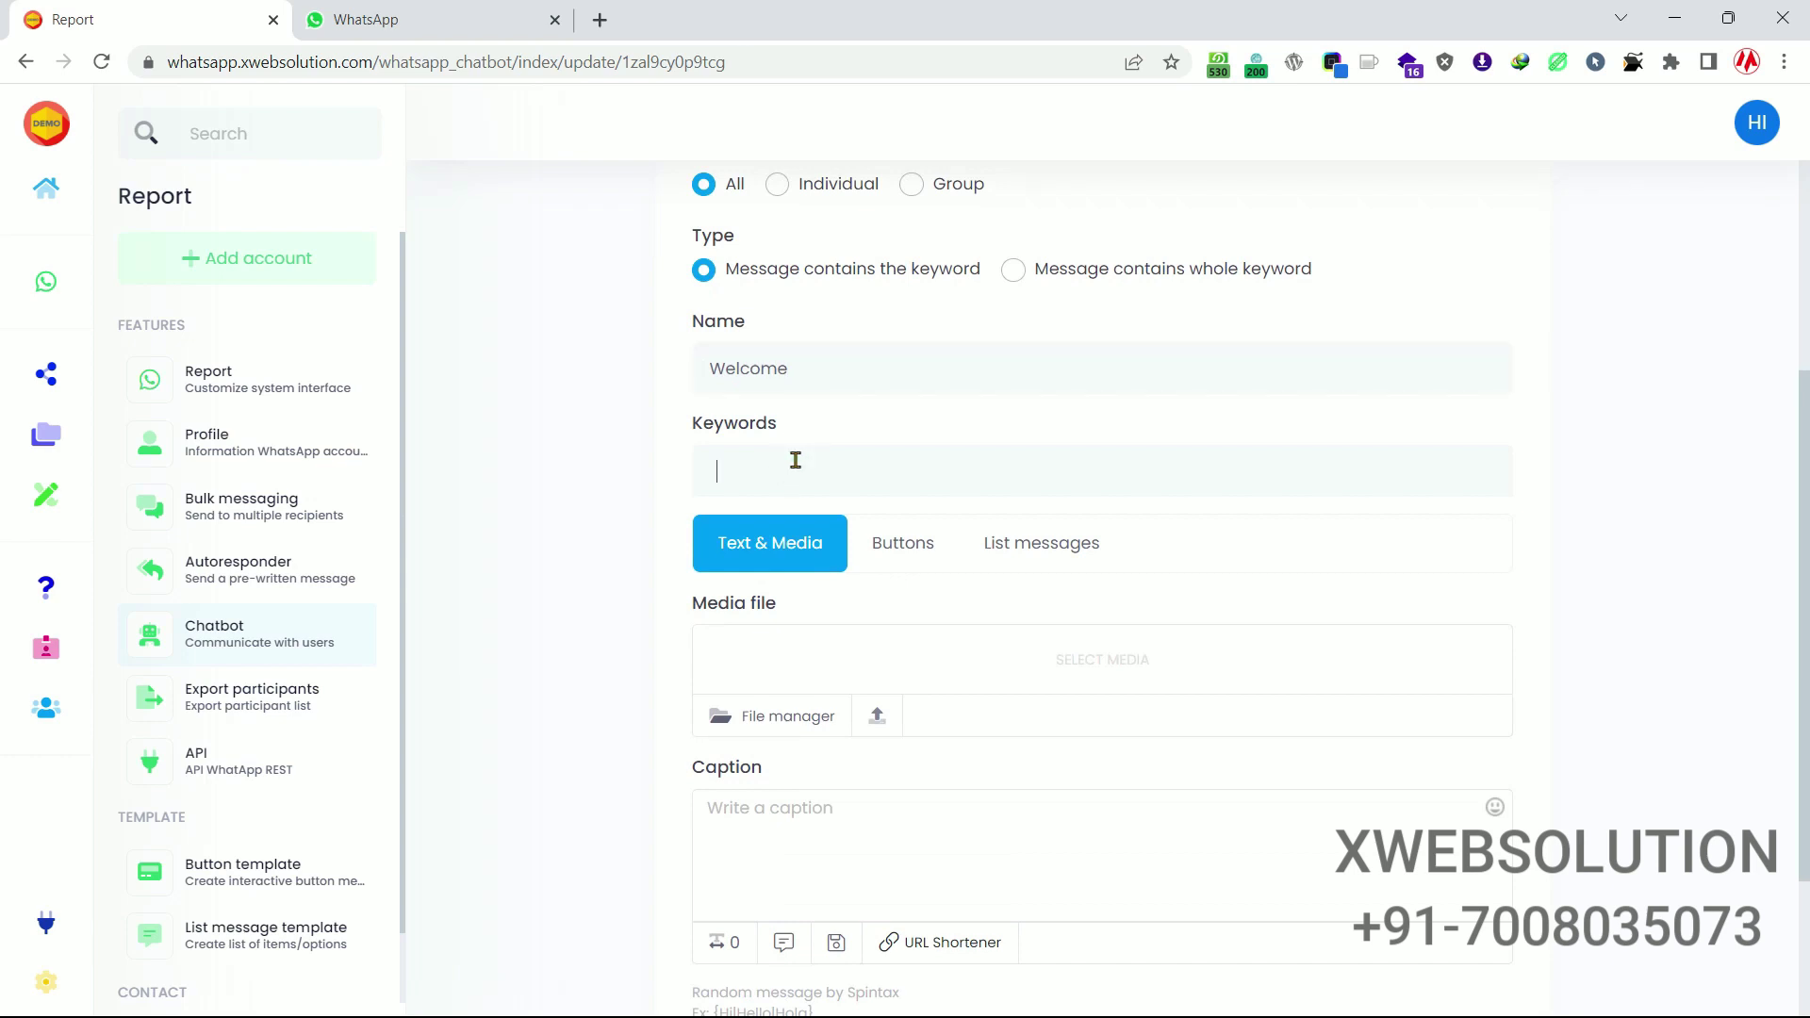
pyautogui.write('hi')
pyautogui.click(1725, 606)
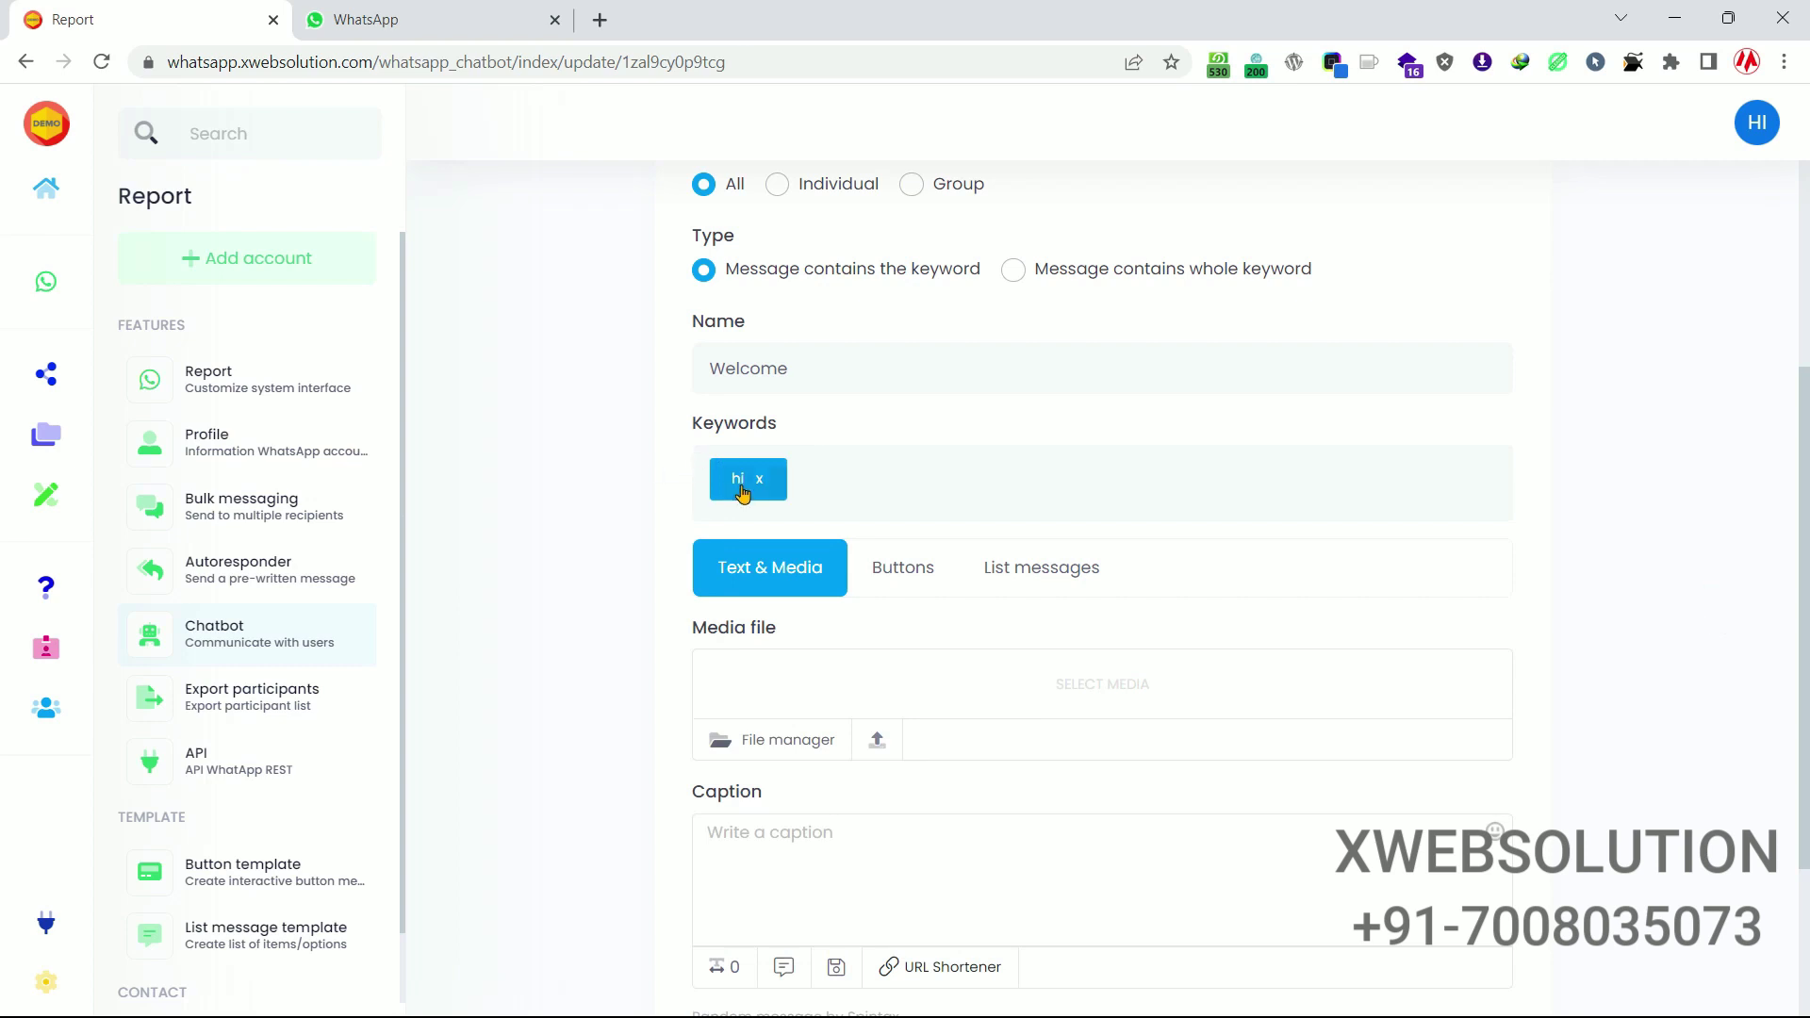
# Give it the reply caption 'Hello', submit it, and return to the Chatbot overview.
pyautogui.scroll(-1, 874, 447)
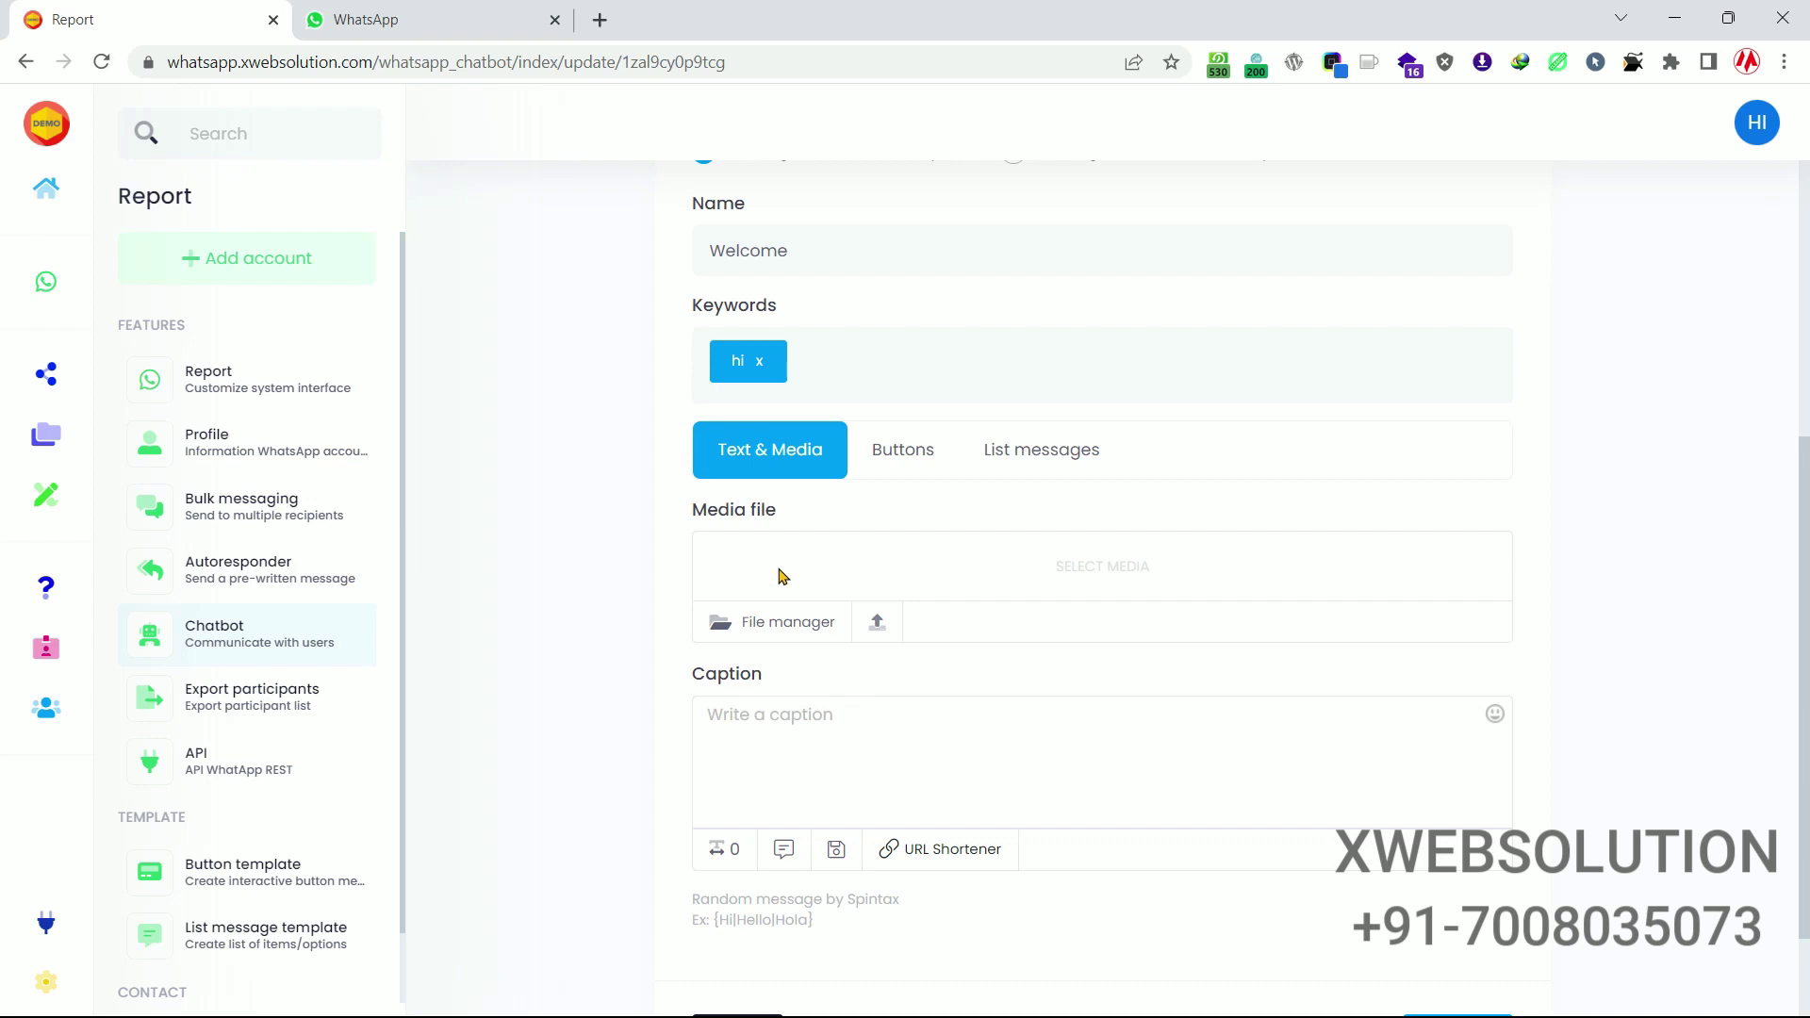
pyautogui.click(769, 750)
pyautogui.write('Hello')
pyautogui.scroll(-2, 812, 671)
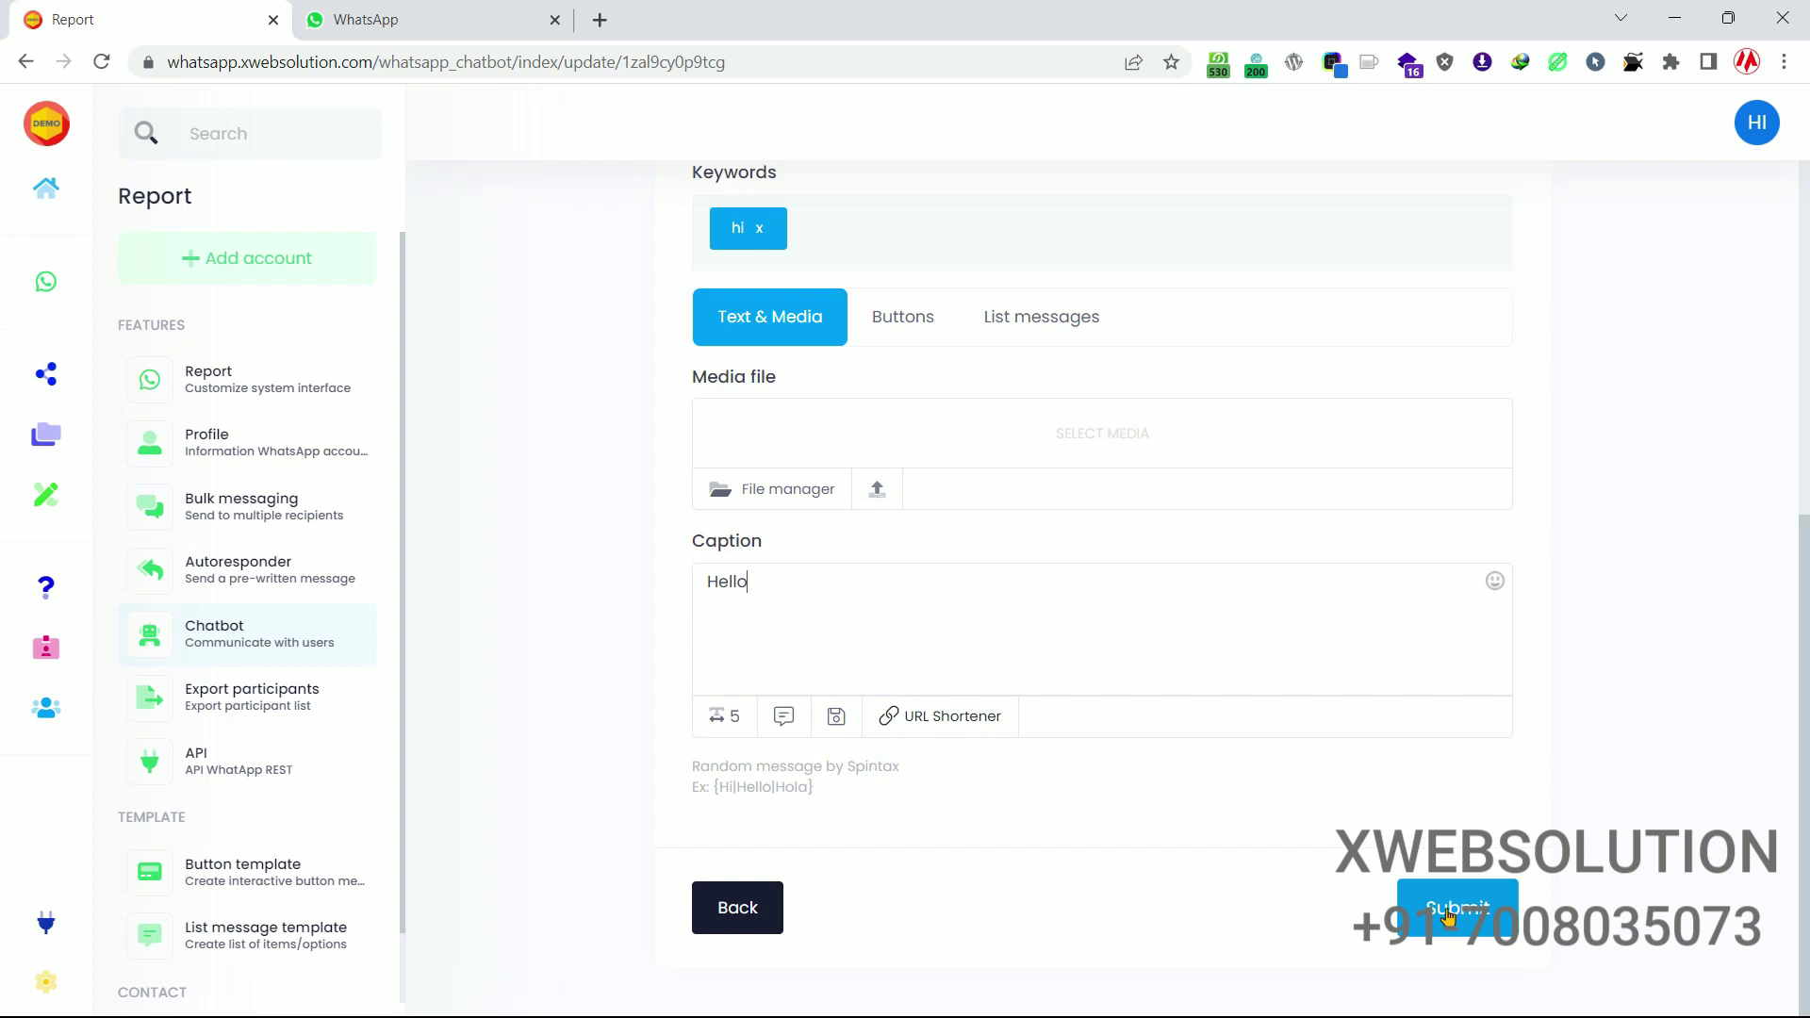
pyautogui.click(1449, 913)
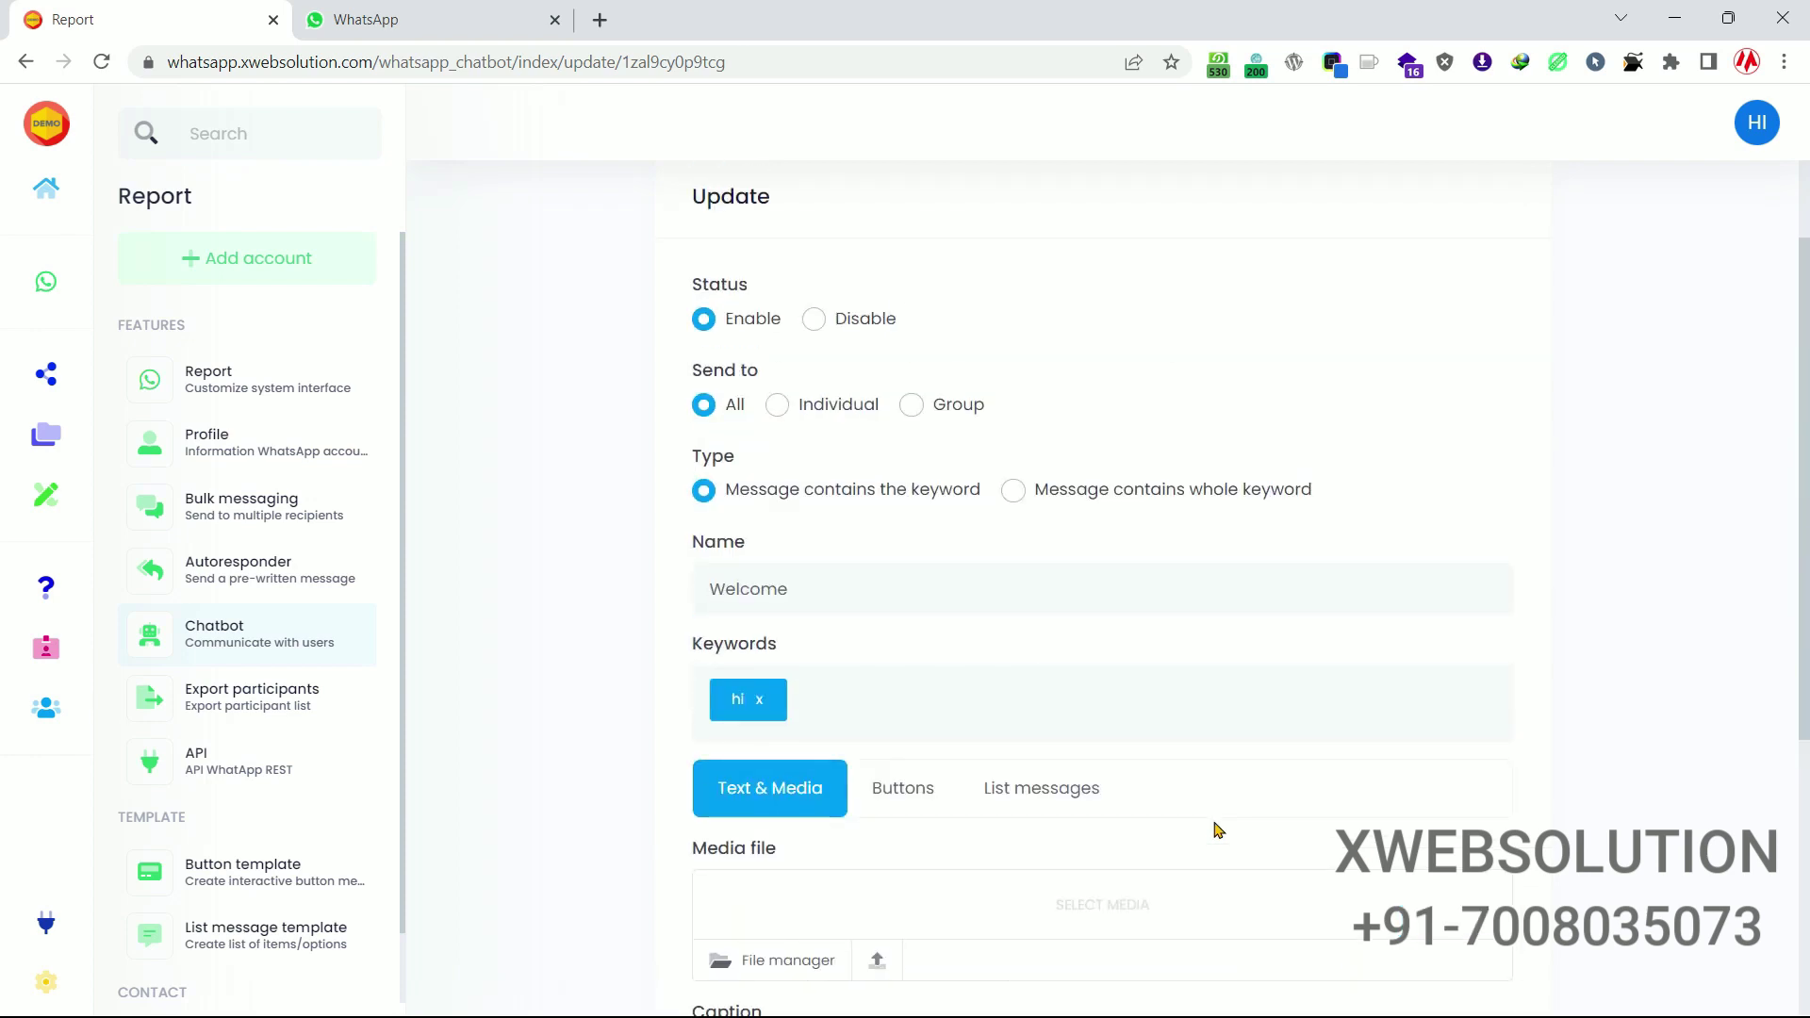
pyautogui.click(241, 637)
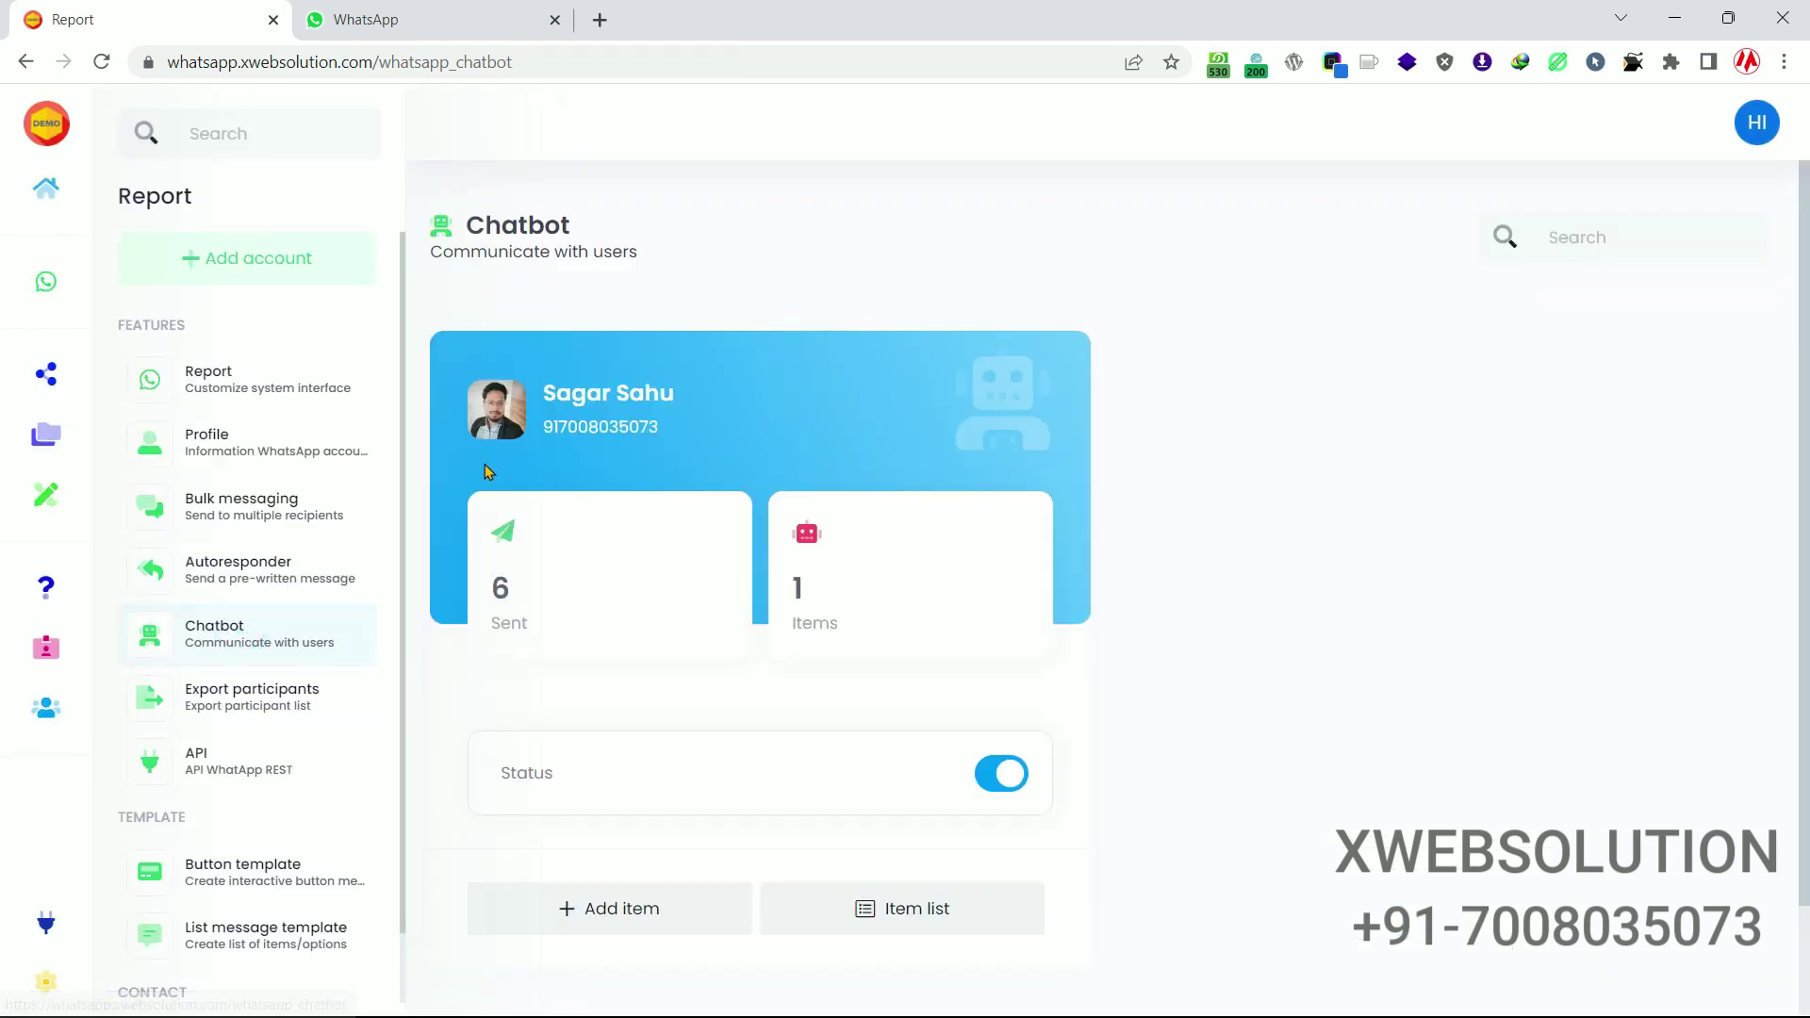
# Open the Greeting chatbot item for editing and review its {Hi|Hello|Namaste} spintax caption.
pyautogui.scroll(-2, 675, 679)
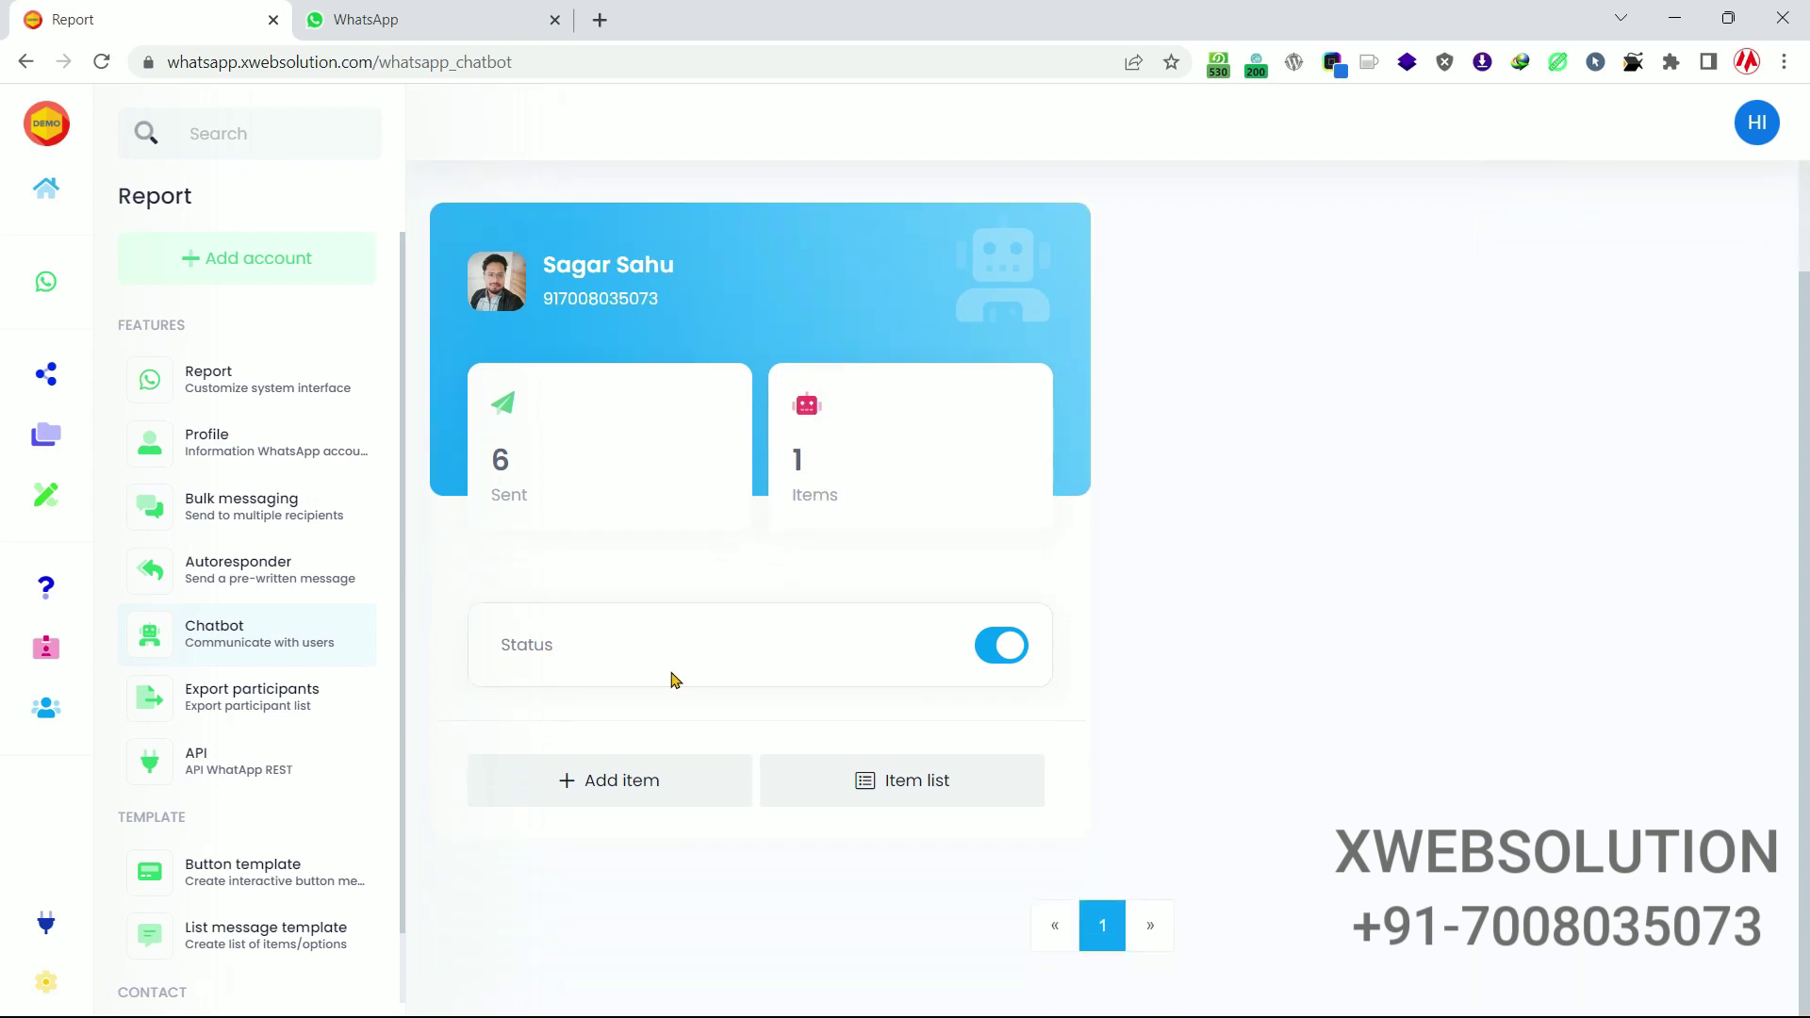
pyautogui.click(893, 788)
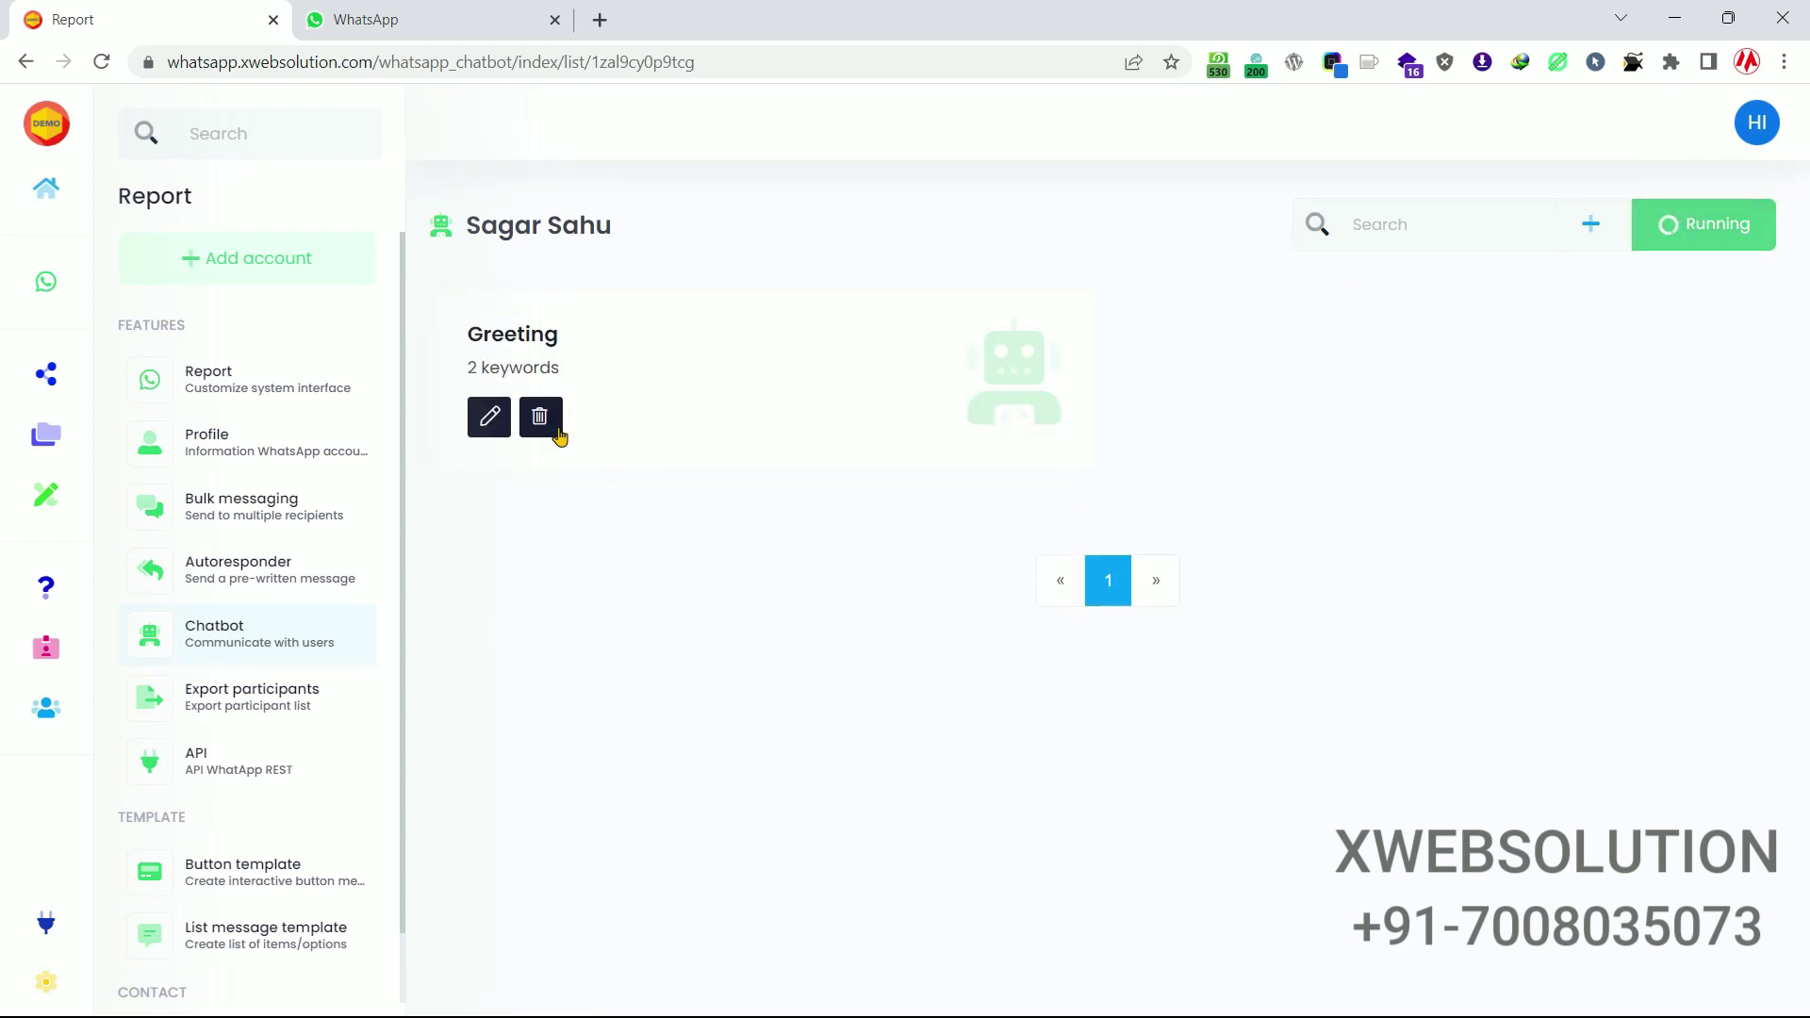
pyautogui.click(489, 416)
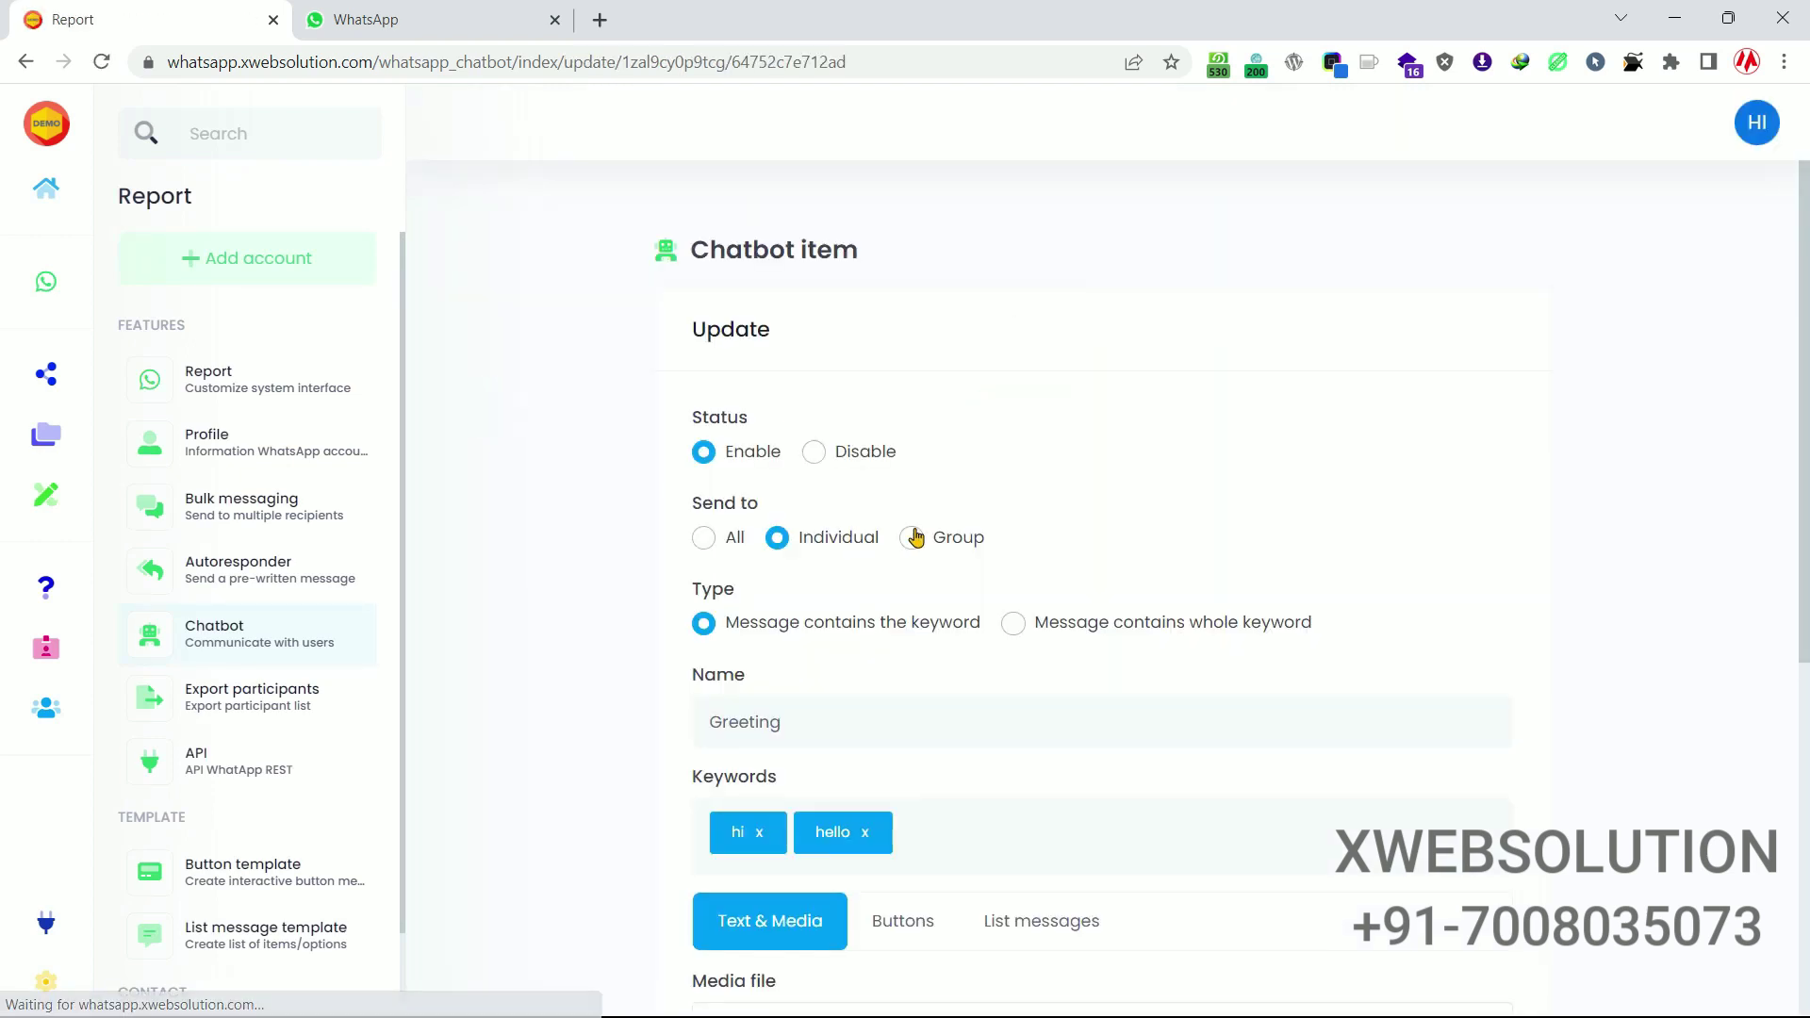
pyautogui.scroll(-5, 915, 538)
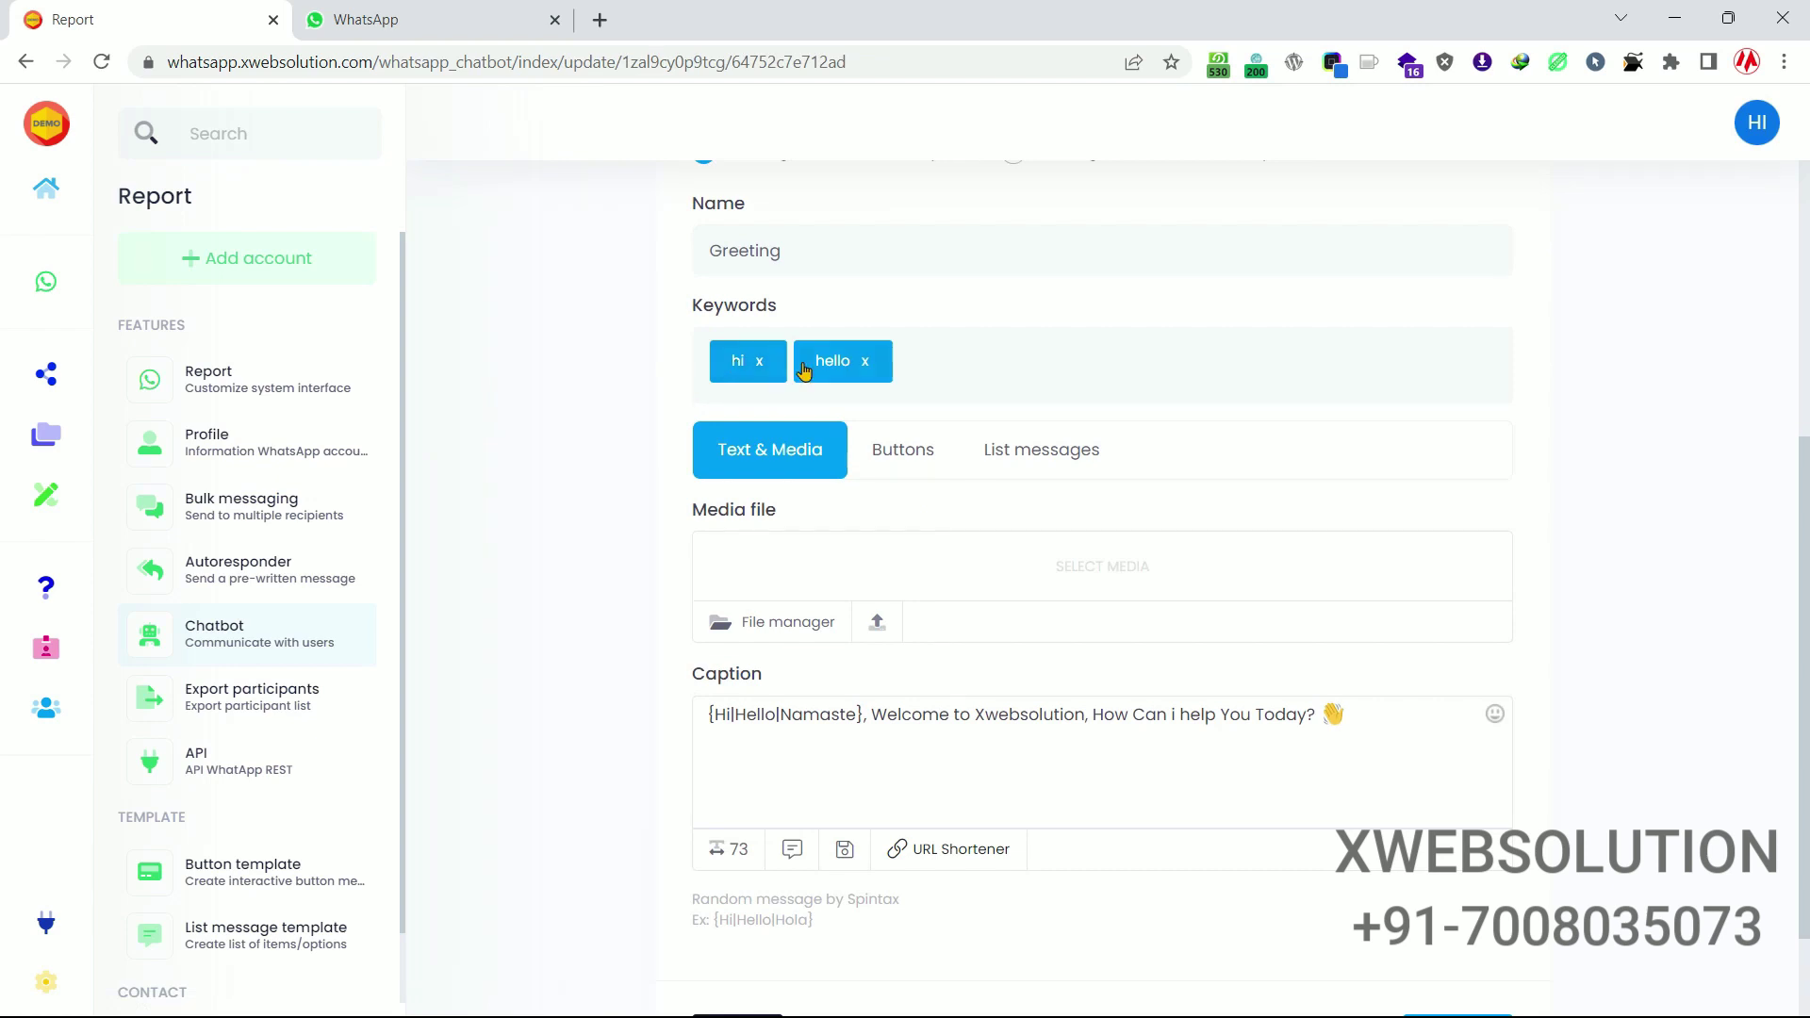
pyautogui.scroll(-1, 877, 592)
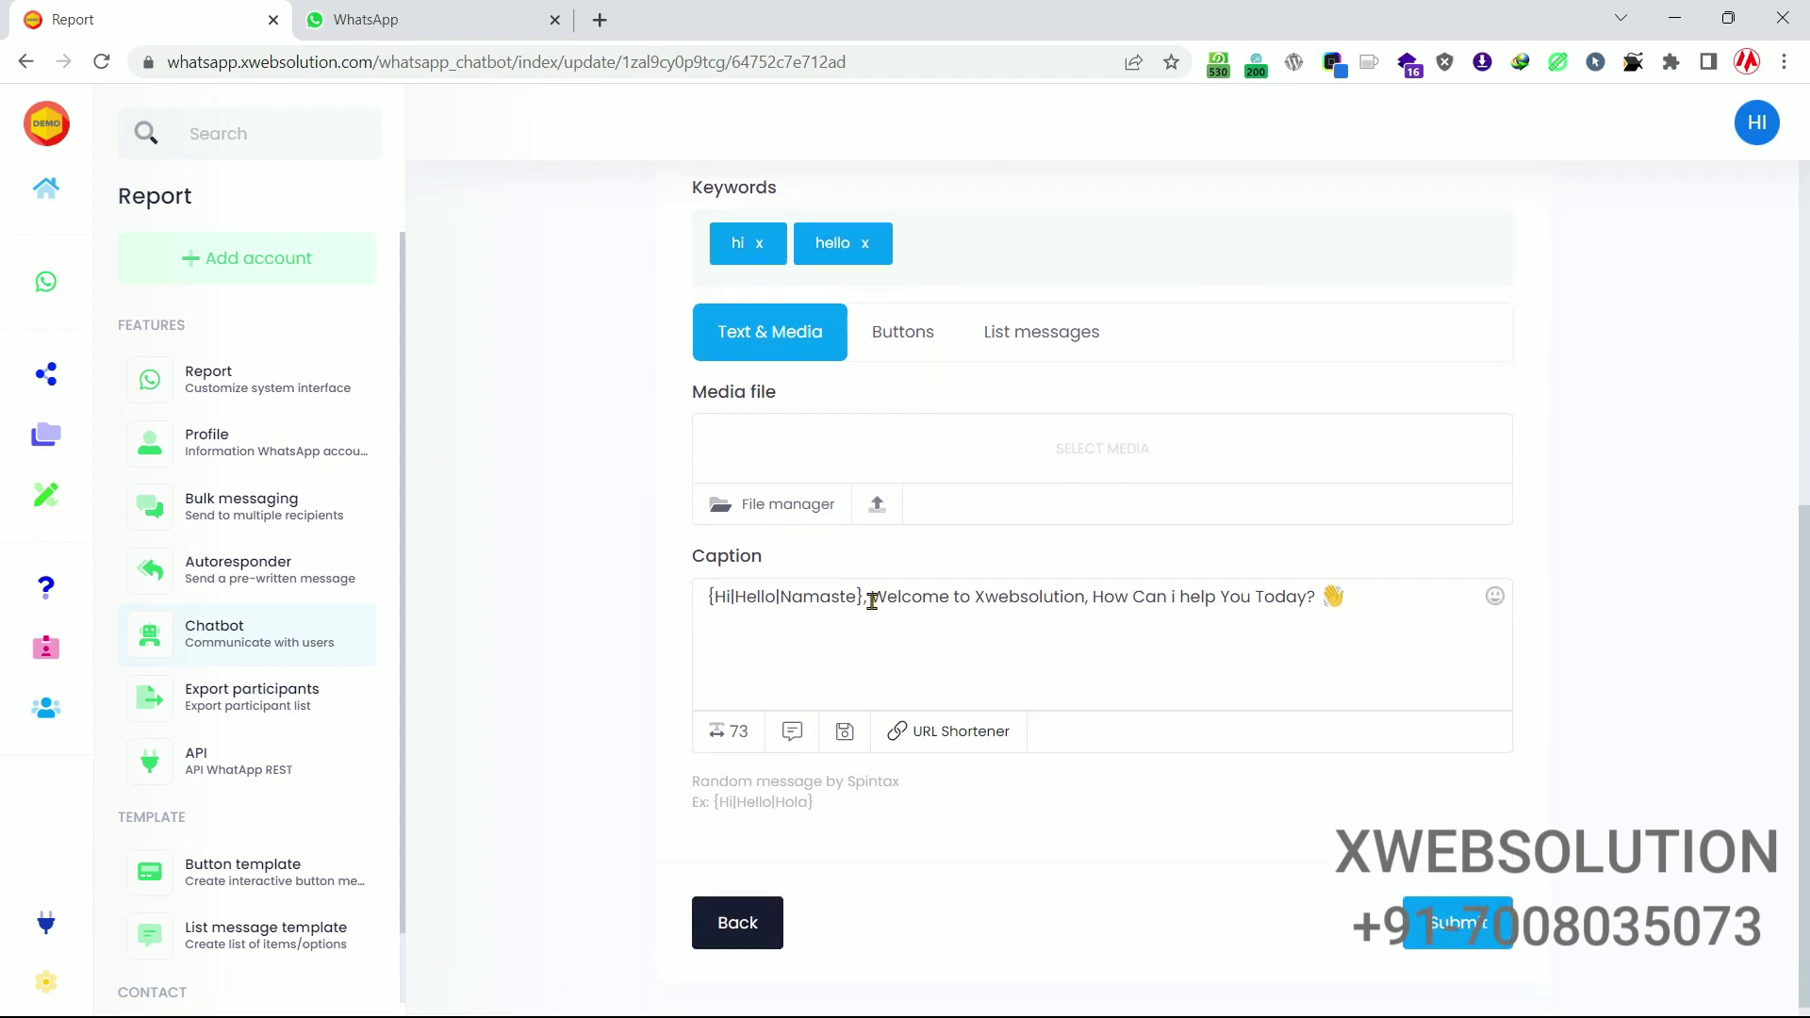
pyautogui.moveTo(872, 597); pyautogui.dragTo(1320, 600)
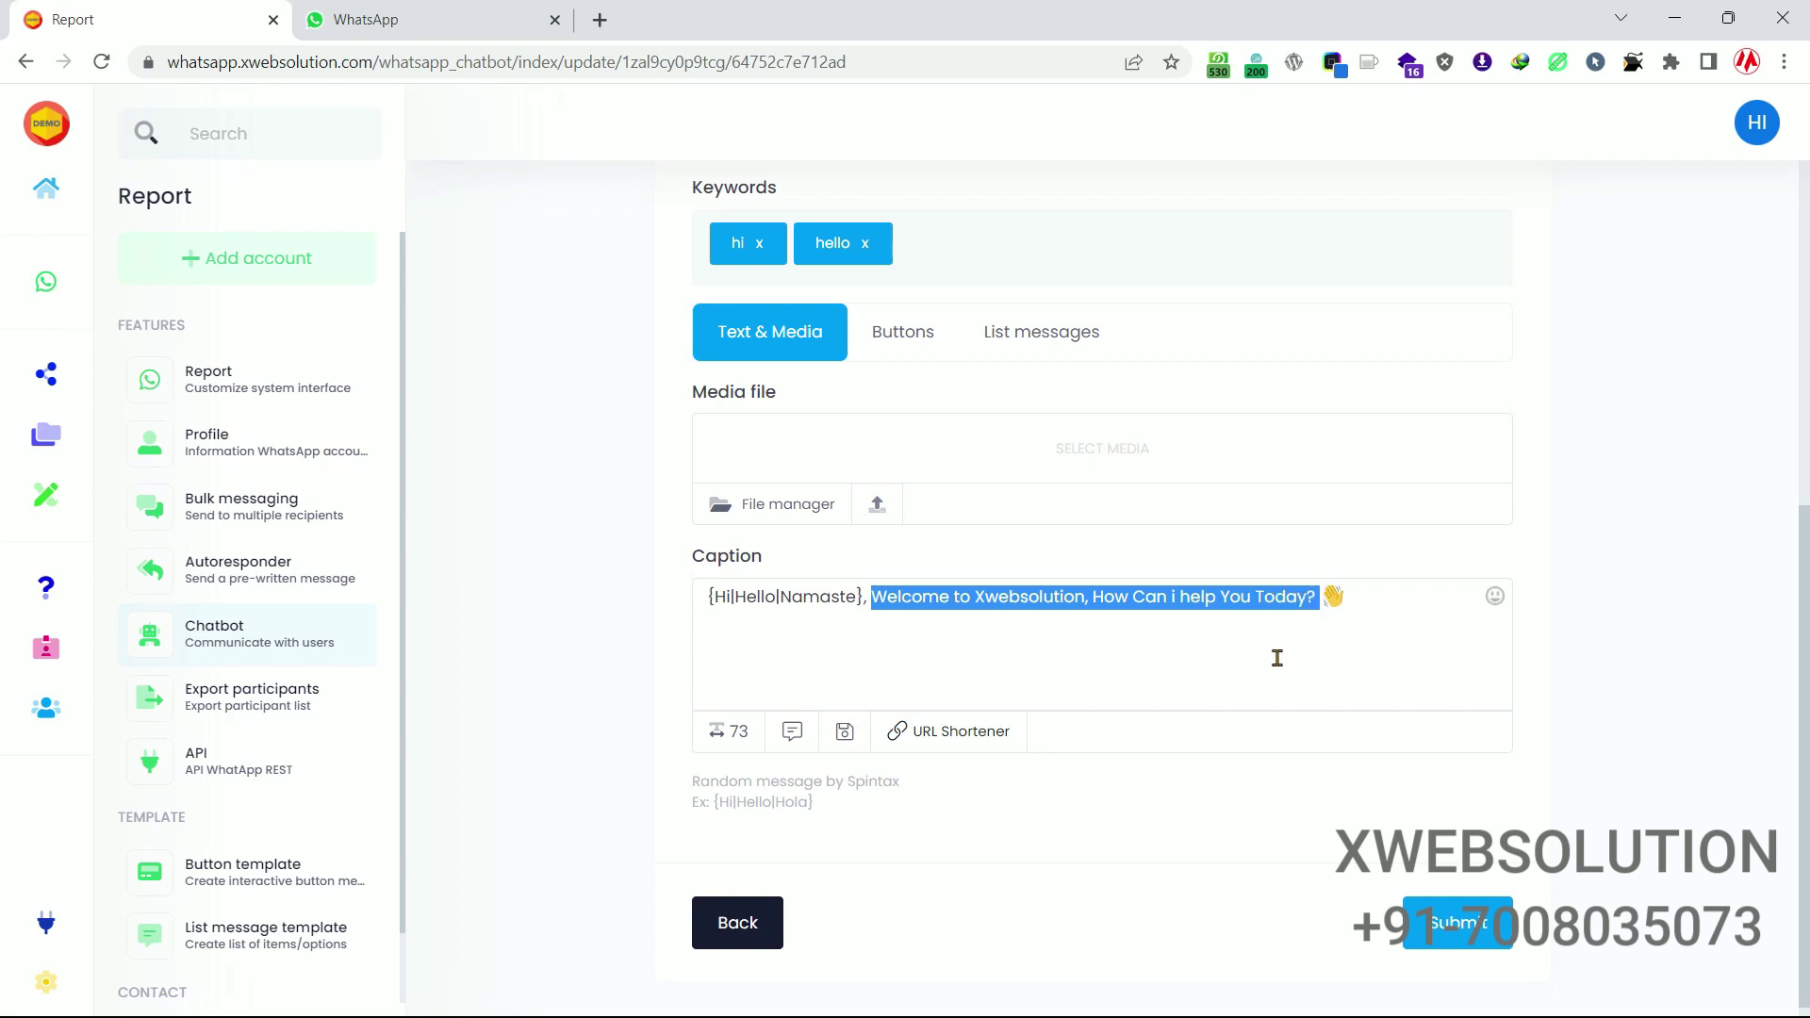
pyautogui.click(886, 906)
pyautogui.scroll(6, 506, 585)
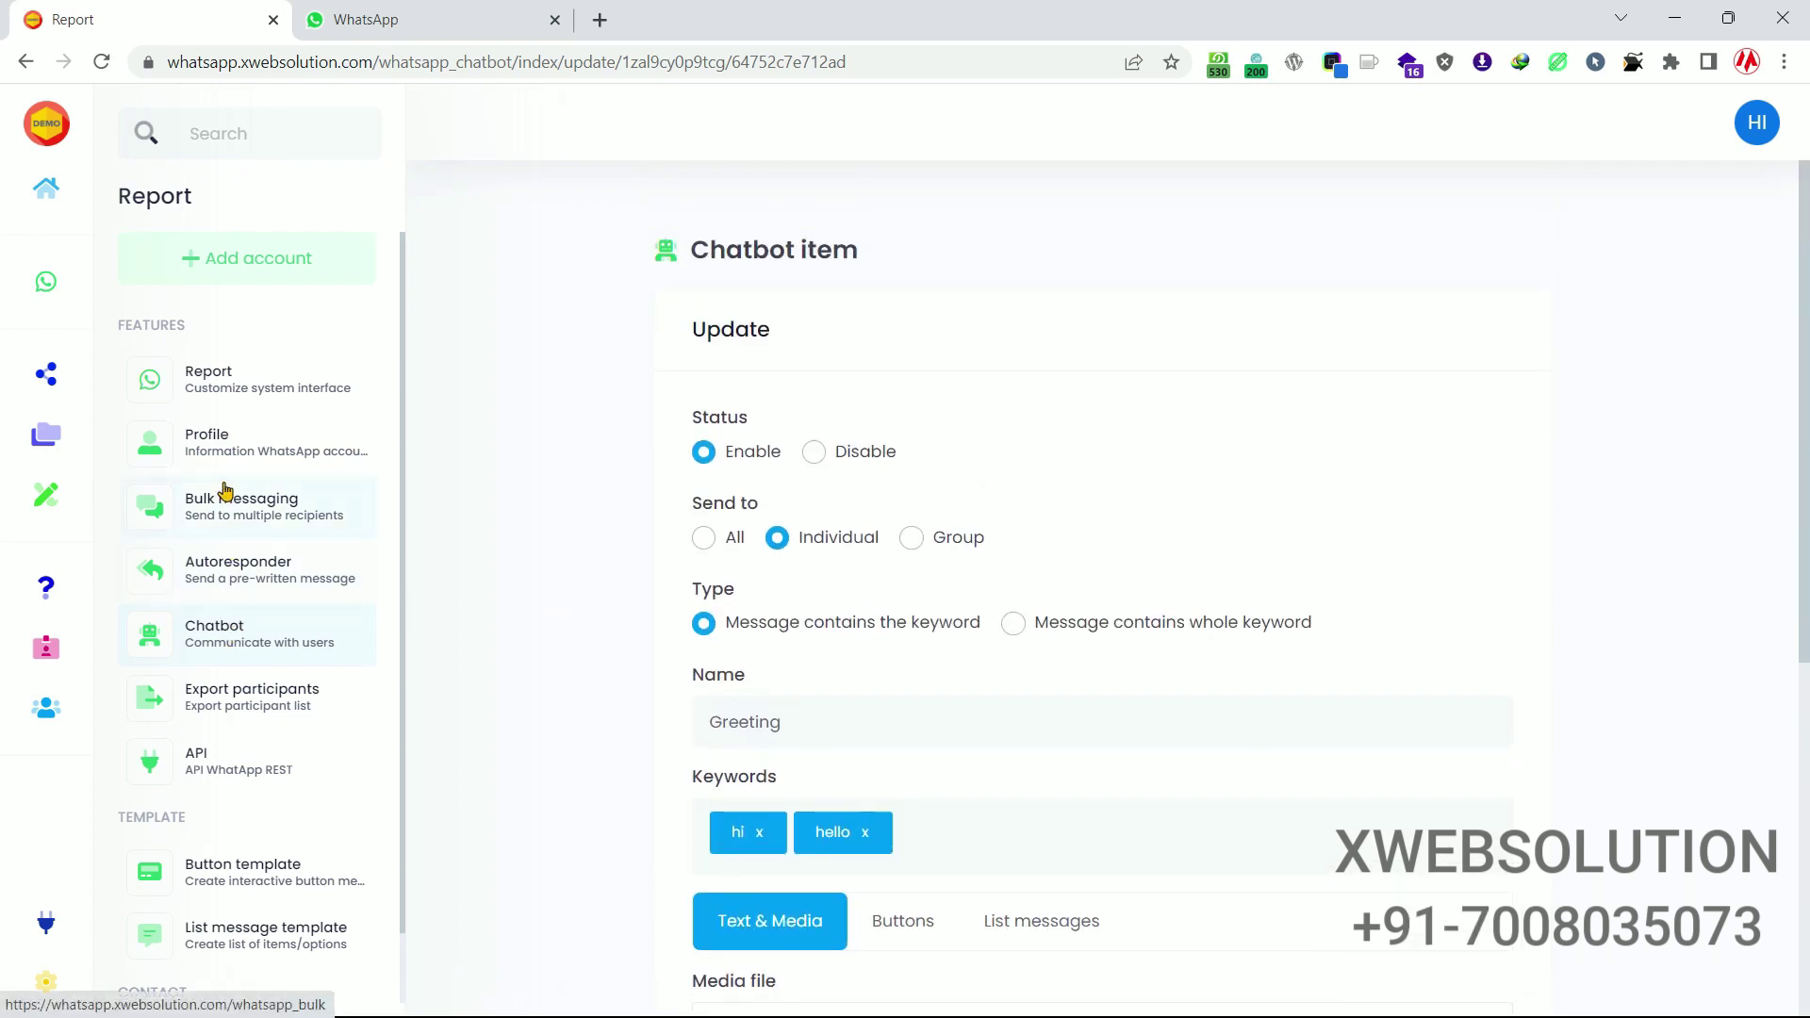
pyautogui.click(384, 36)
# Send 'hi' in the test chat and check the 'Namaste, Welcome to Xwebsolution' auto-reply.
pyautogui.click(210, 267)
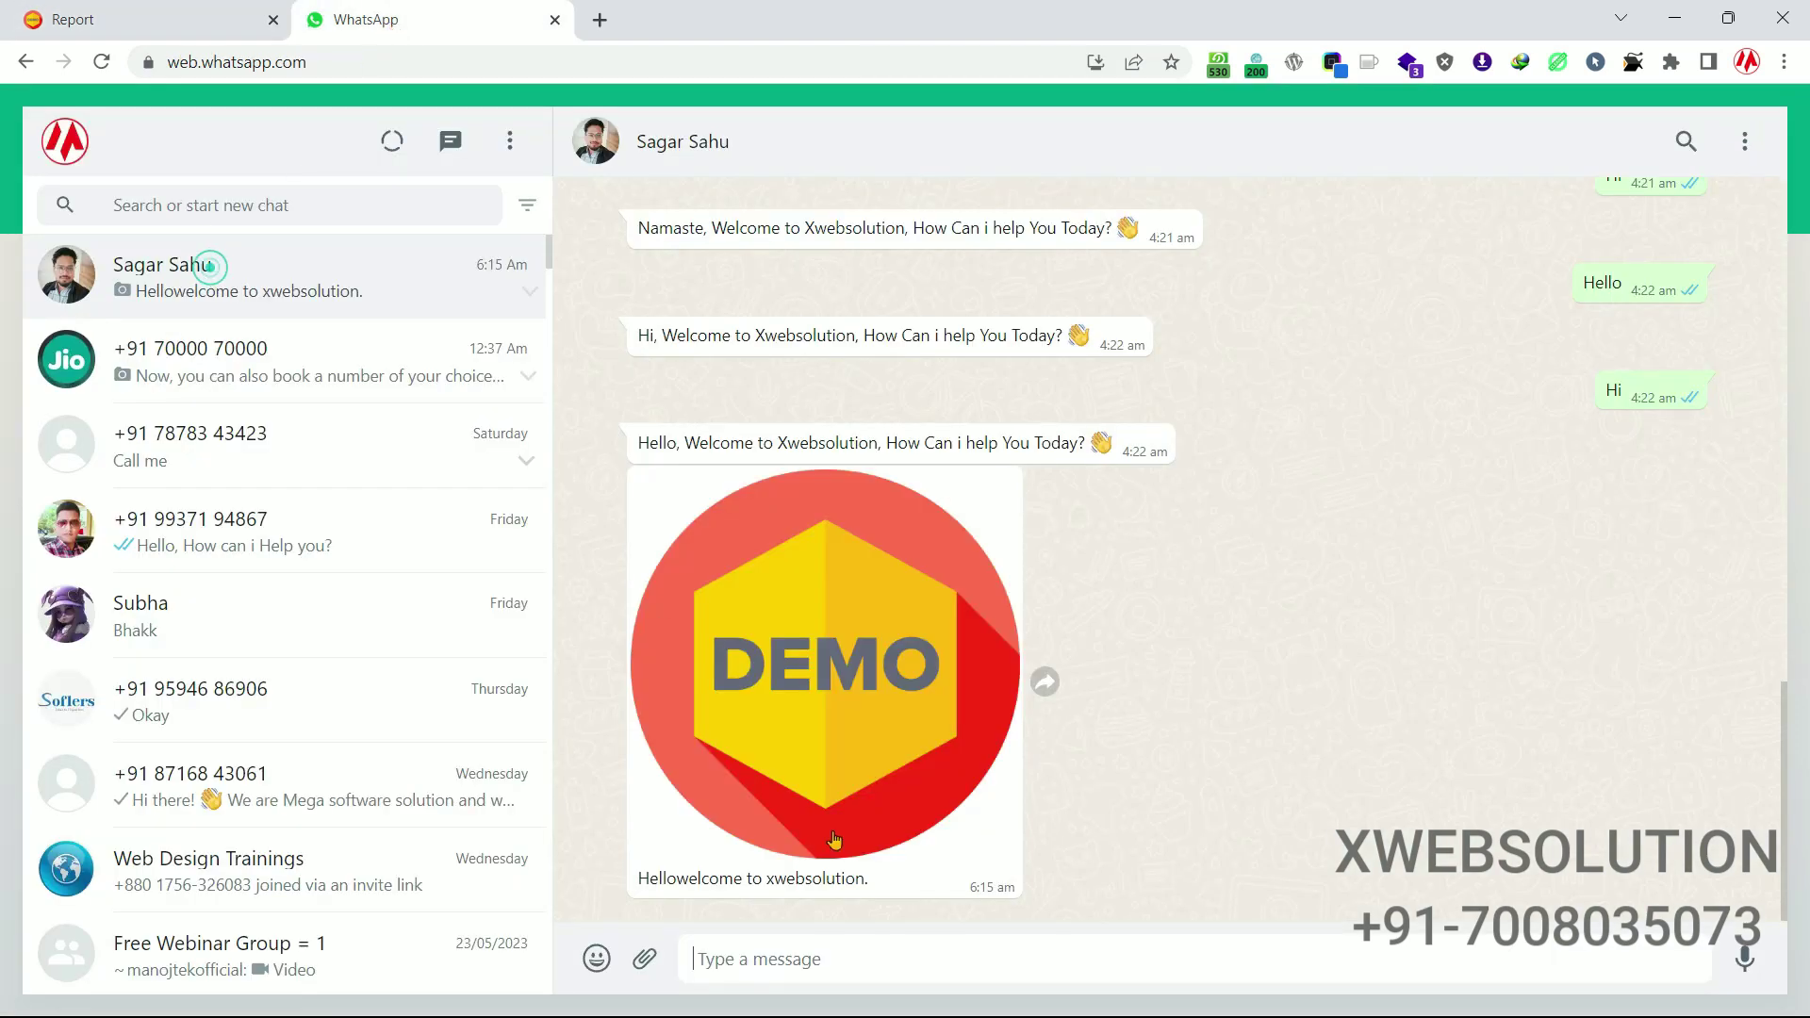
pyautogui.click(887, 956)
pyautogui.write('hi')
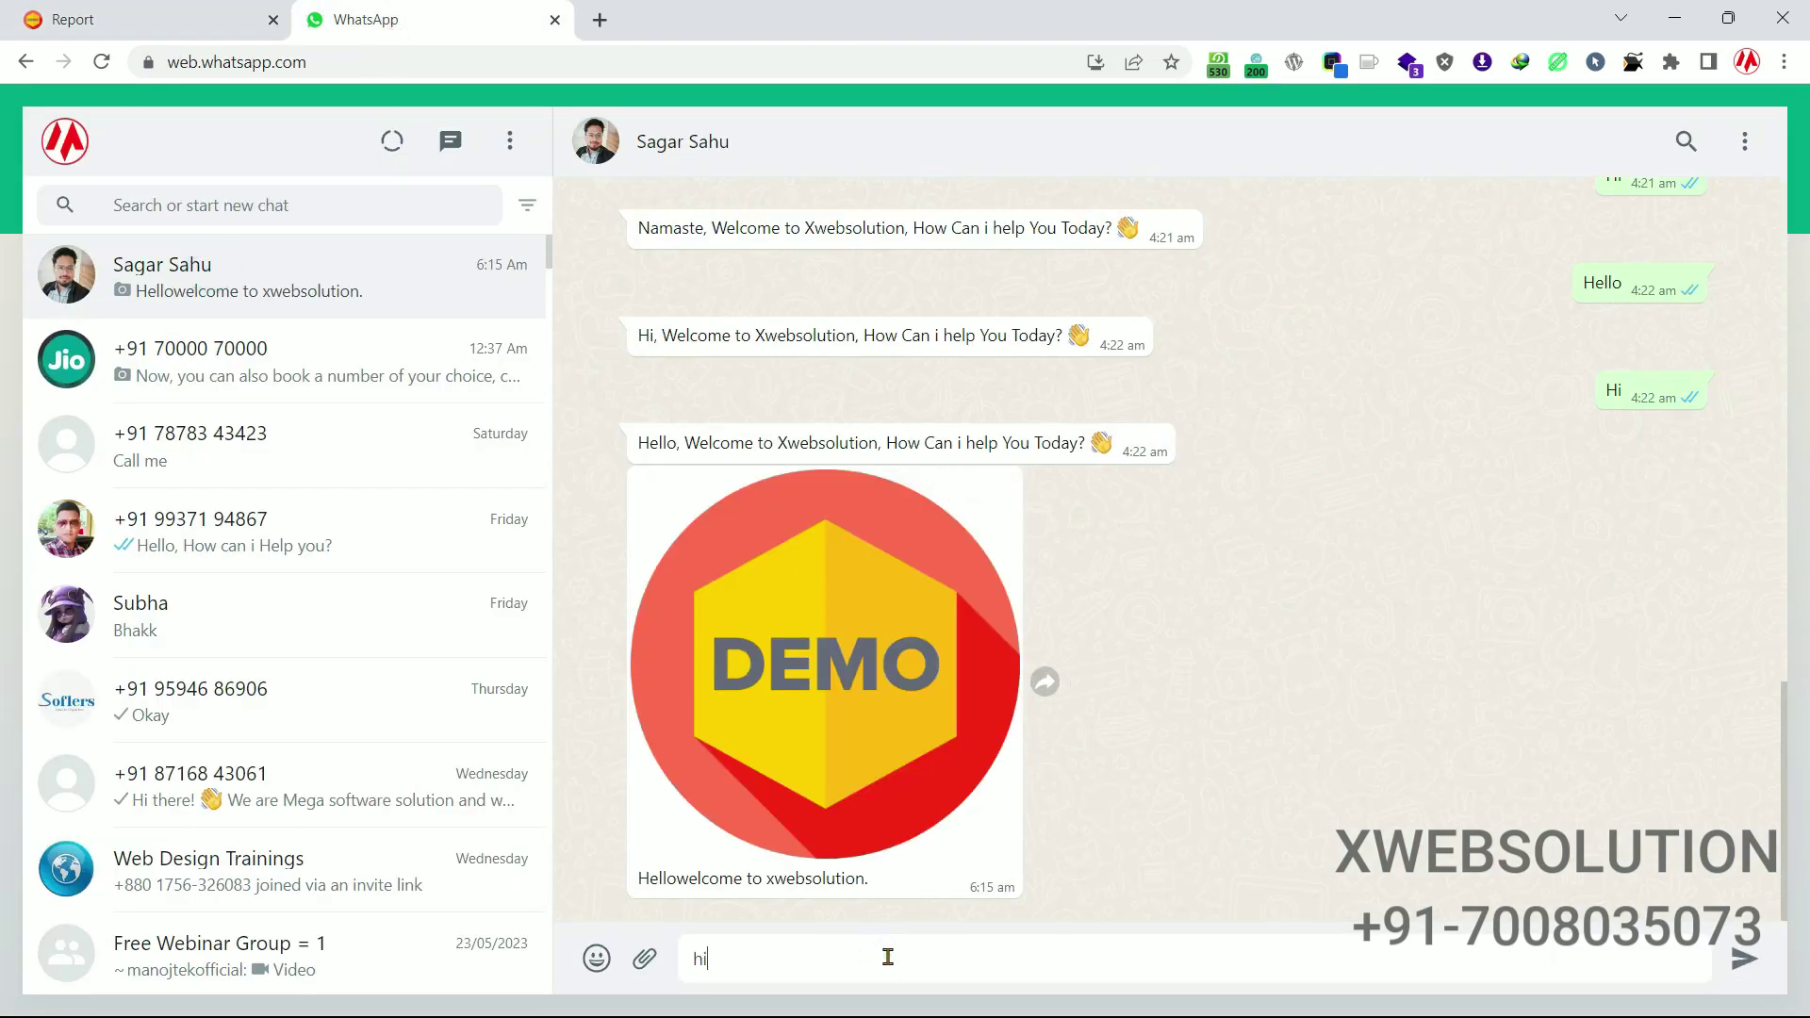
pyautogui.press('Return')
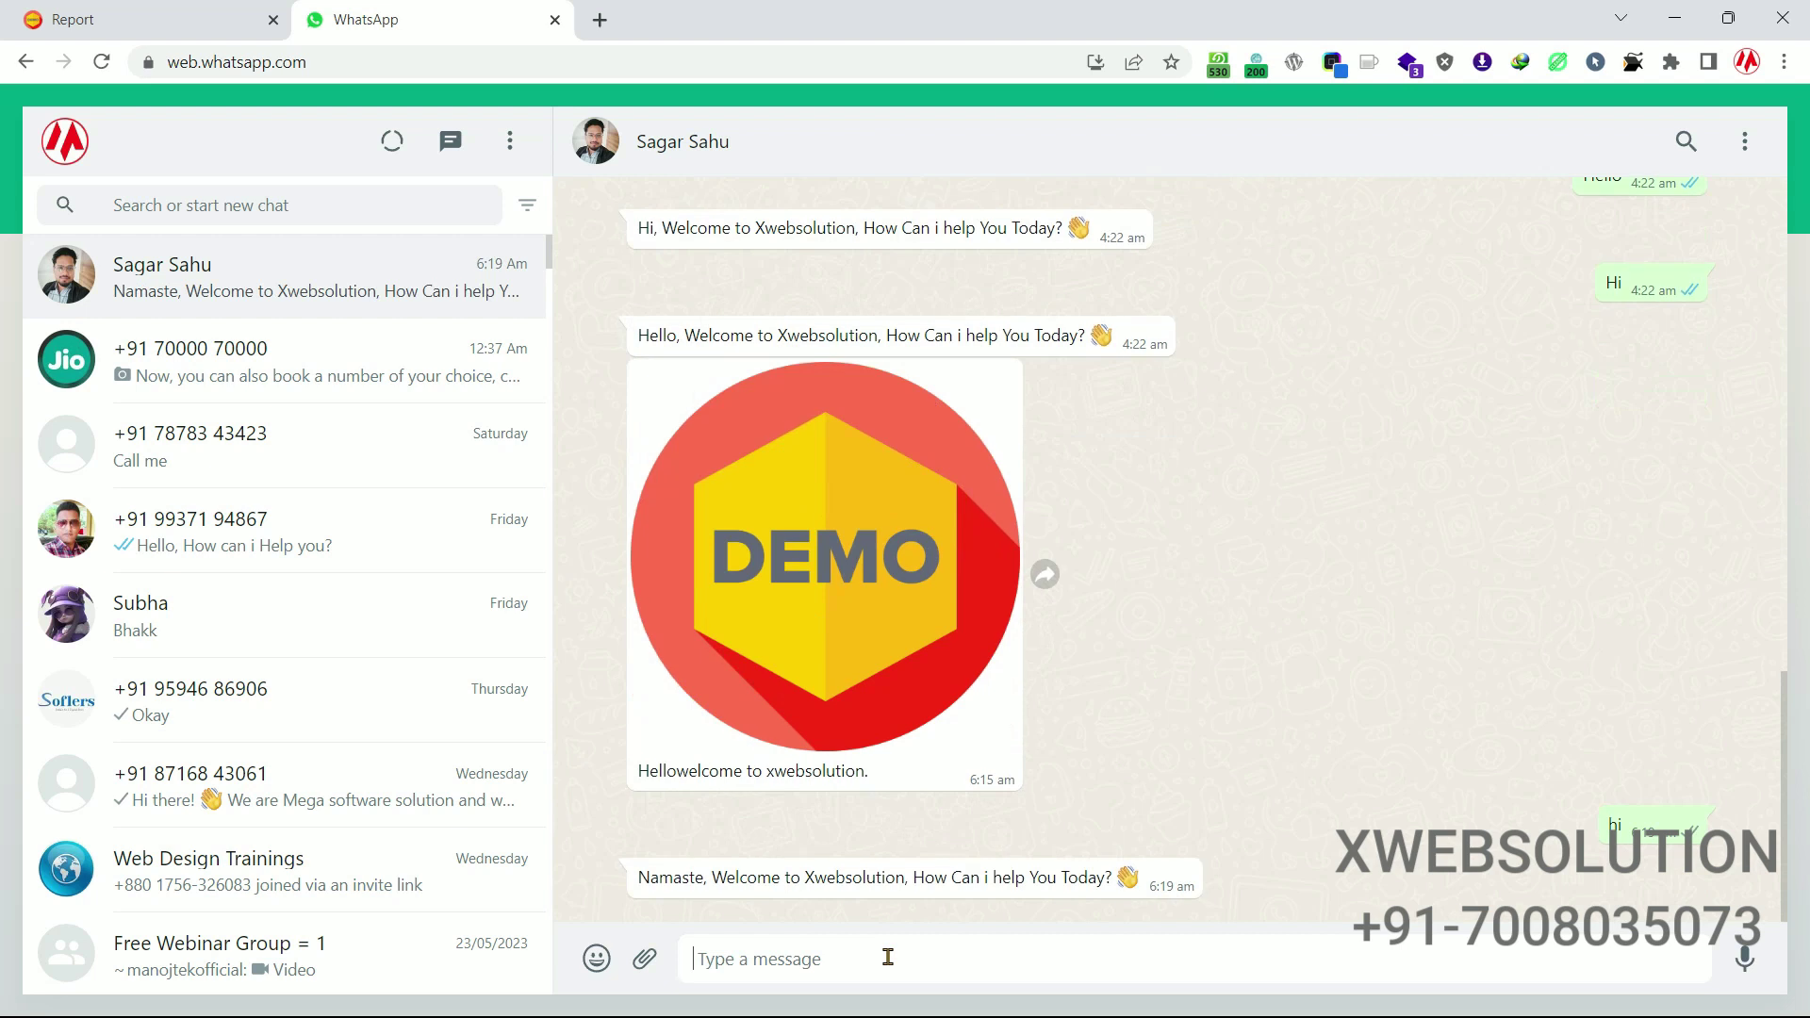
pyautogui.moveTo(638, 877); pyautogui.dragTo(1196, 802)
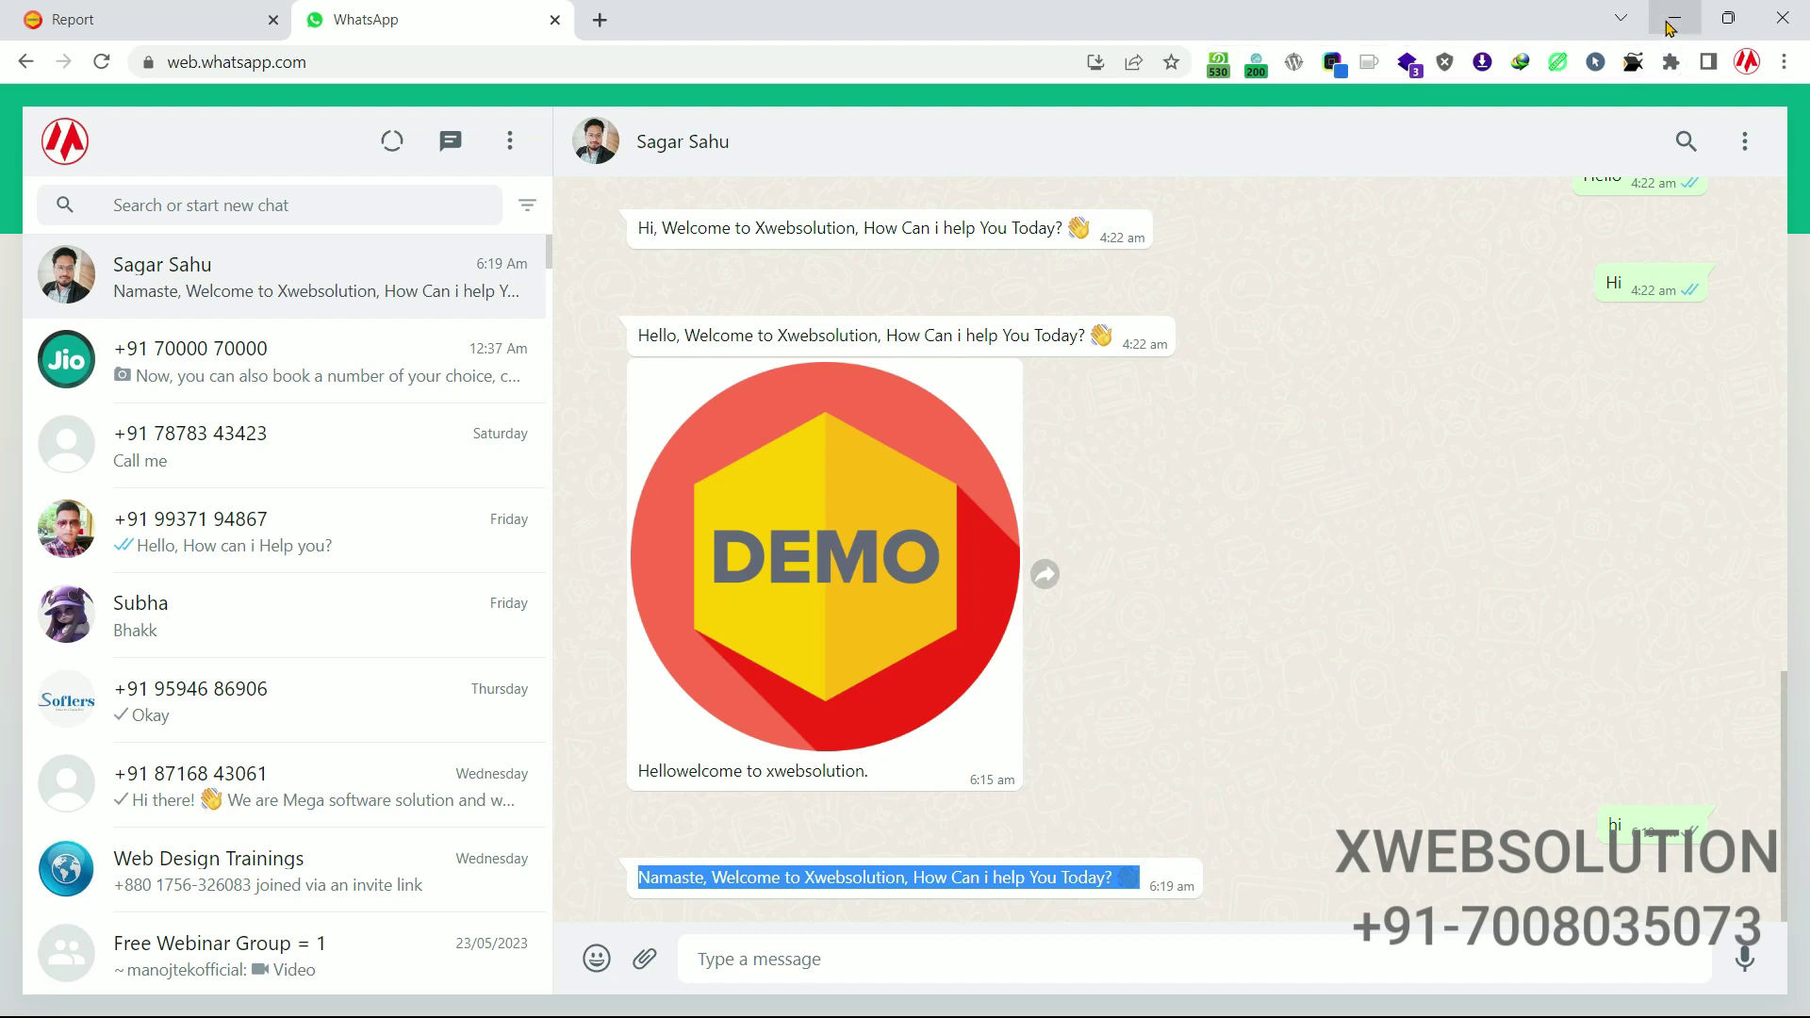
pyautogui.click(201, 29)
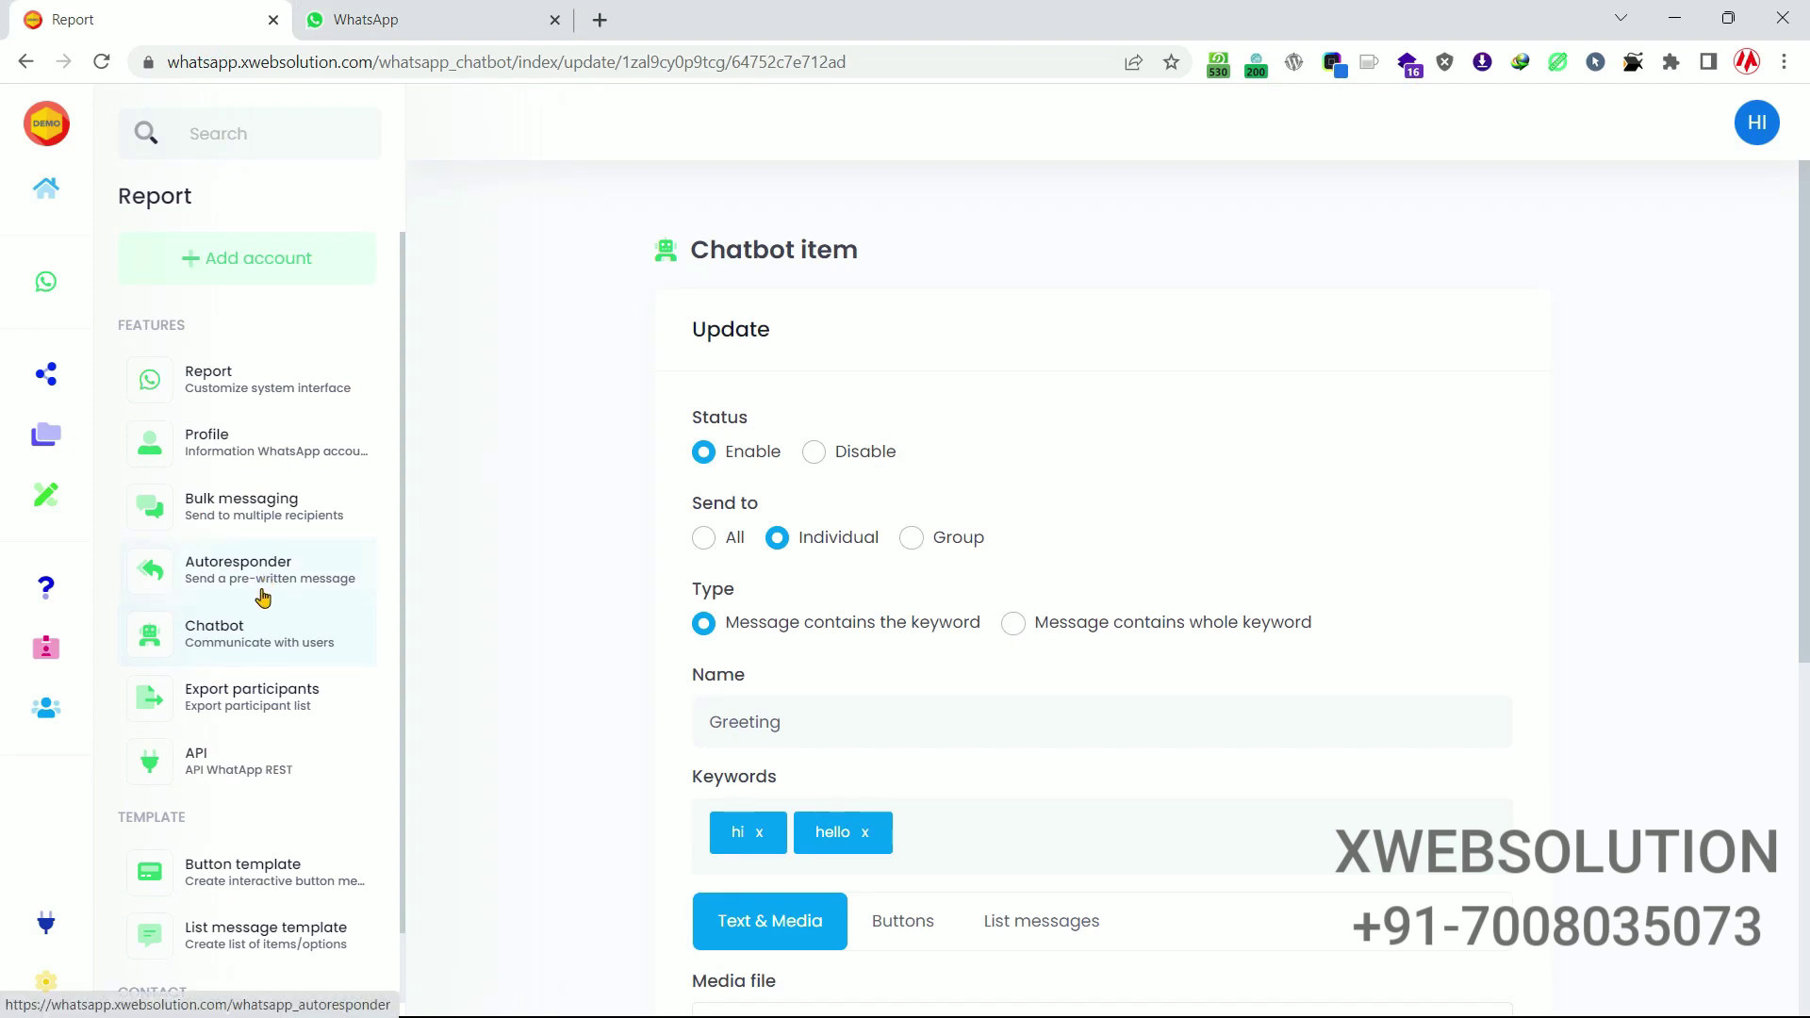
# Select the connected WhatsApp account on Export participants and review its three-step how-to guide.
pyautogui.scroll(-1, 264, 624)
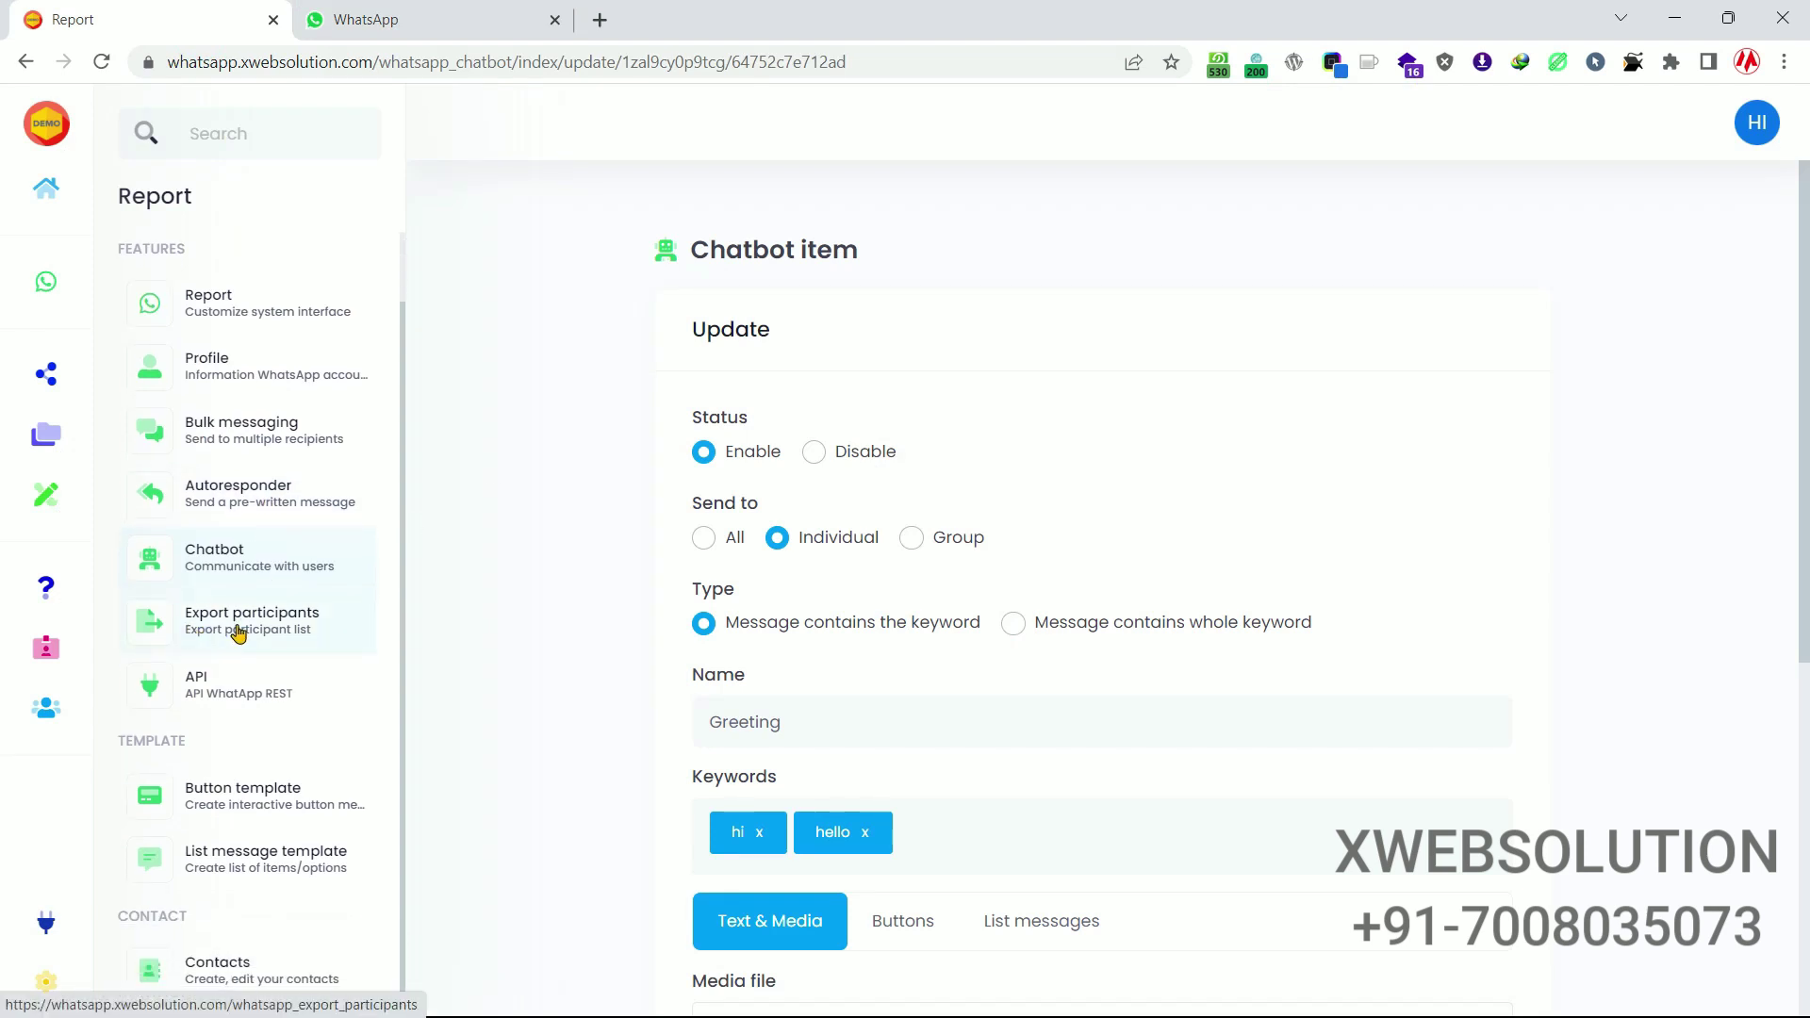
pyautogui.click(238, 632)
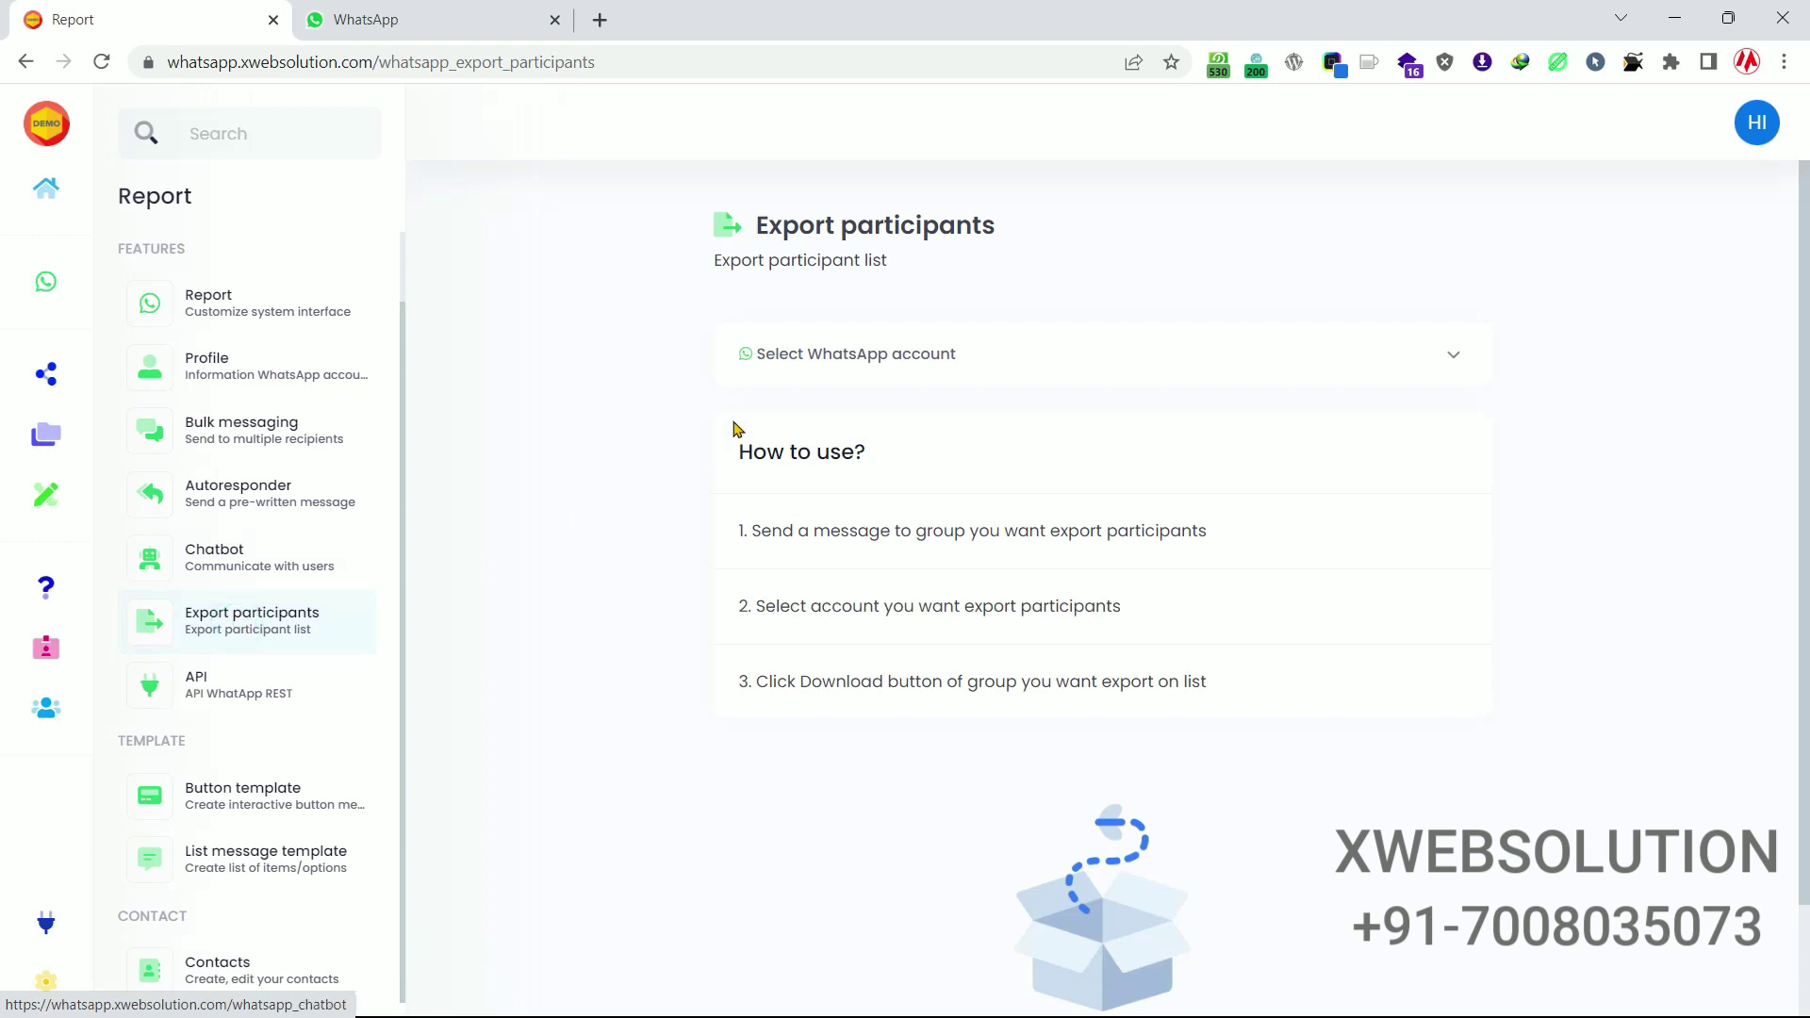
pyautogui.click(806, 359)
pyautogui.click(816, 472)
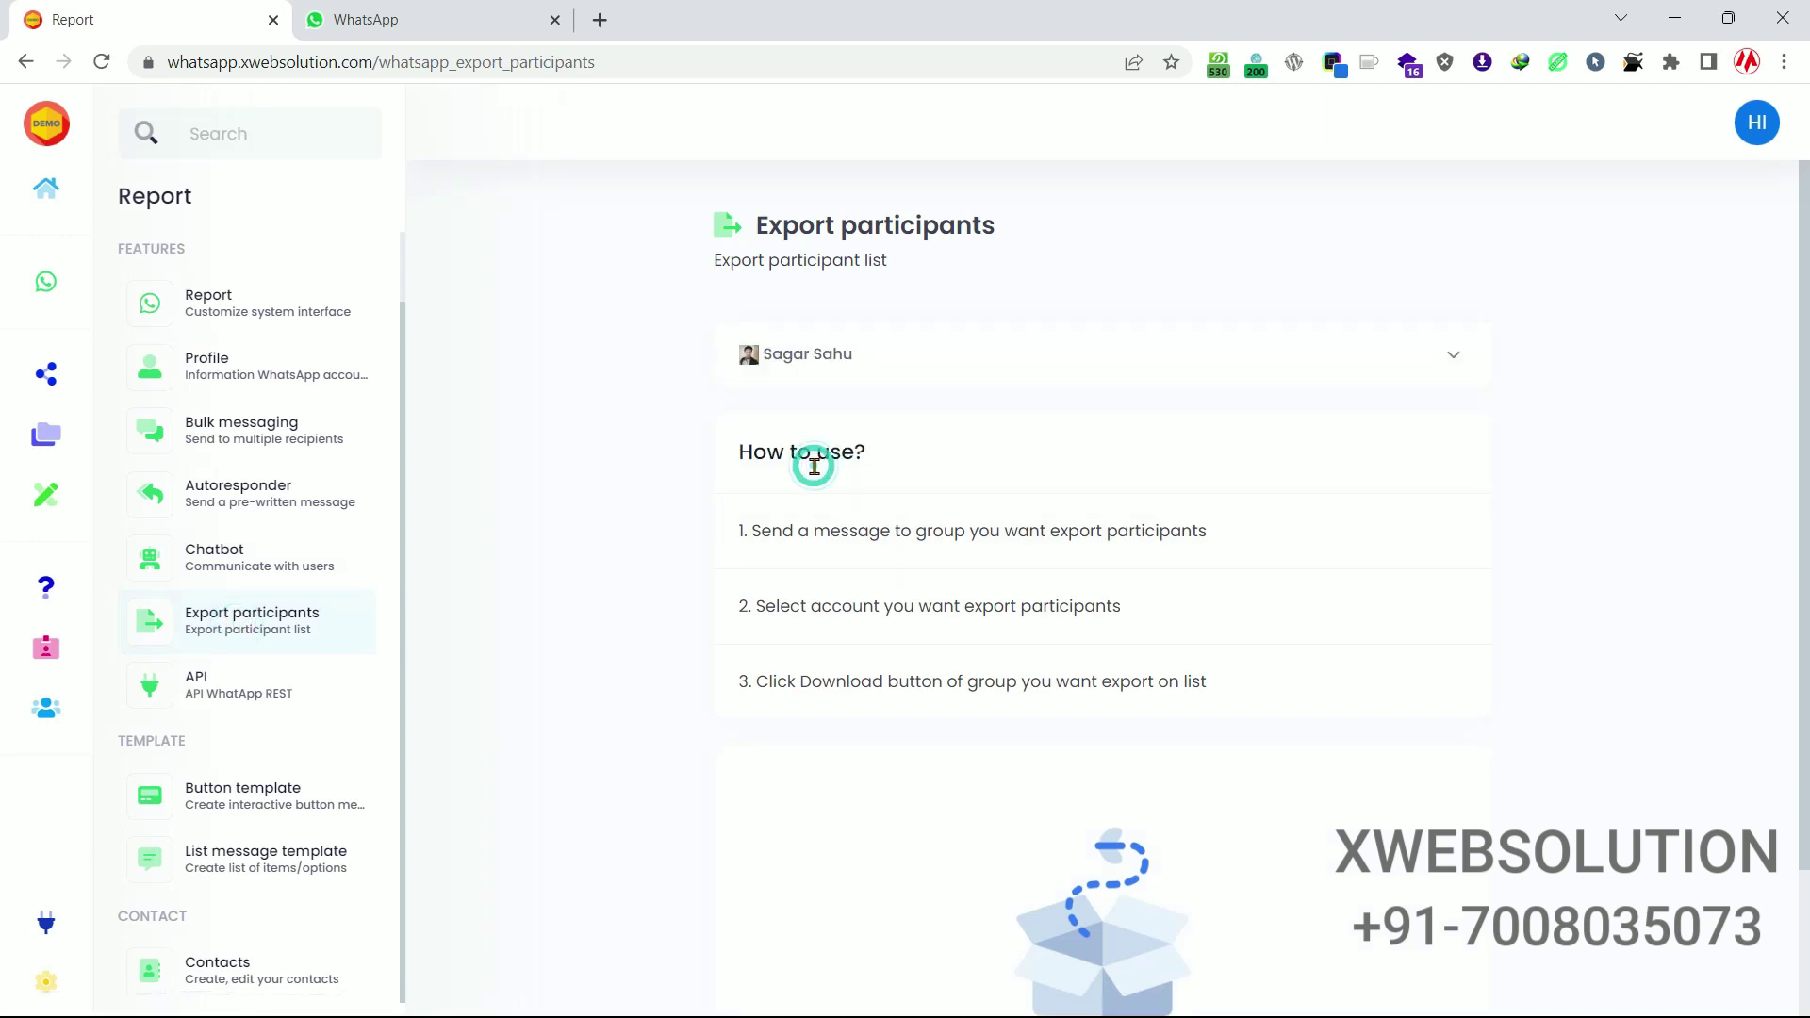
pyautogui.scroll(-2, 967, 409)
pyautogui.scroll(2, 745, 377)
pyautogui.scroll(-2, 909, 416)
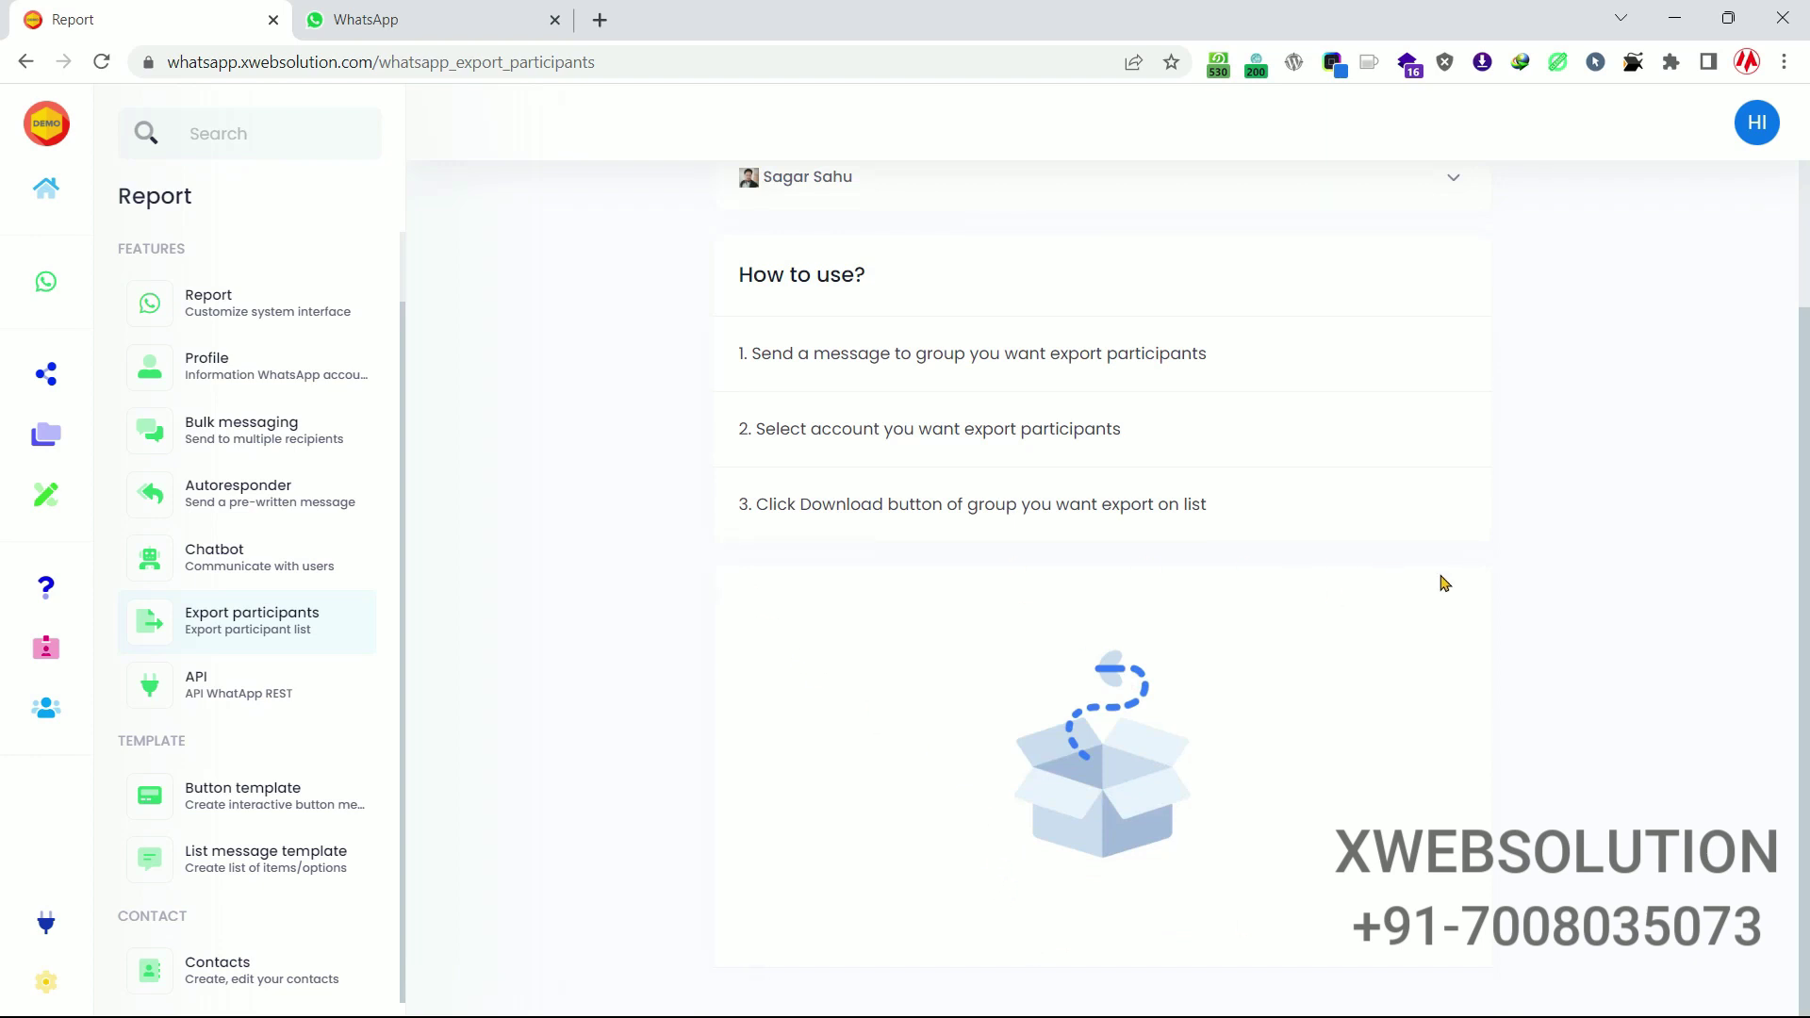
pyautogui.scroll(2, 1399, 585)
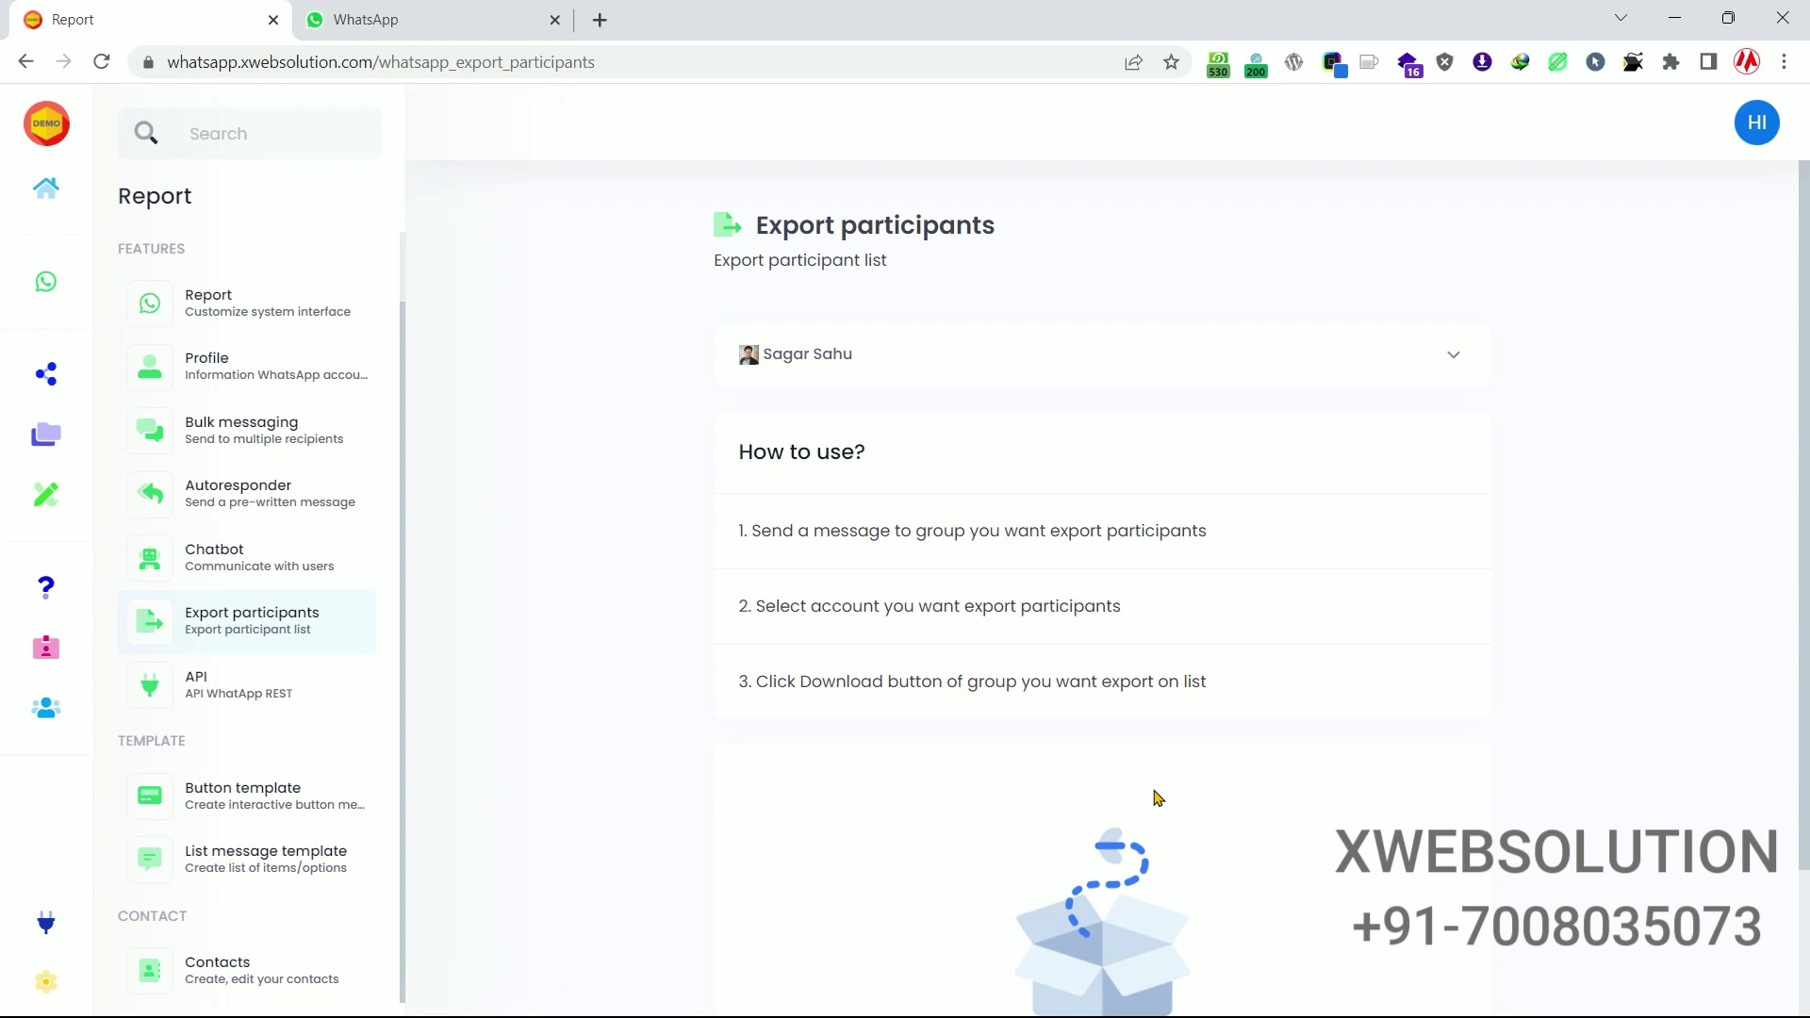
pyautogui.scroll(-2, 1156, 797)
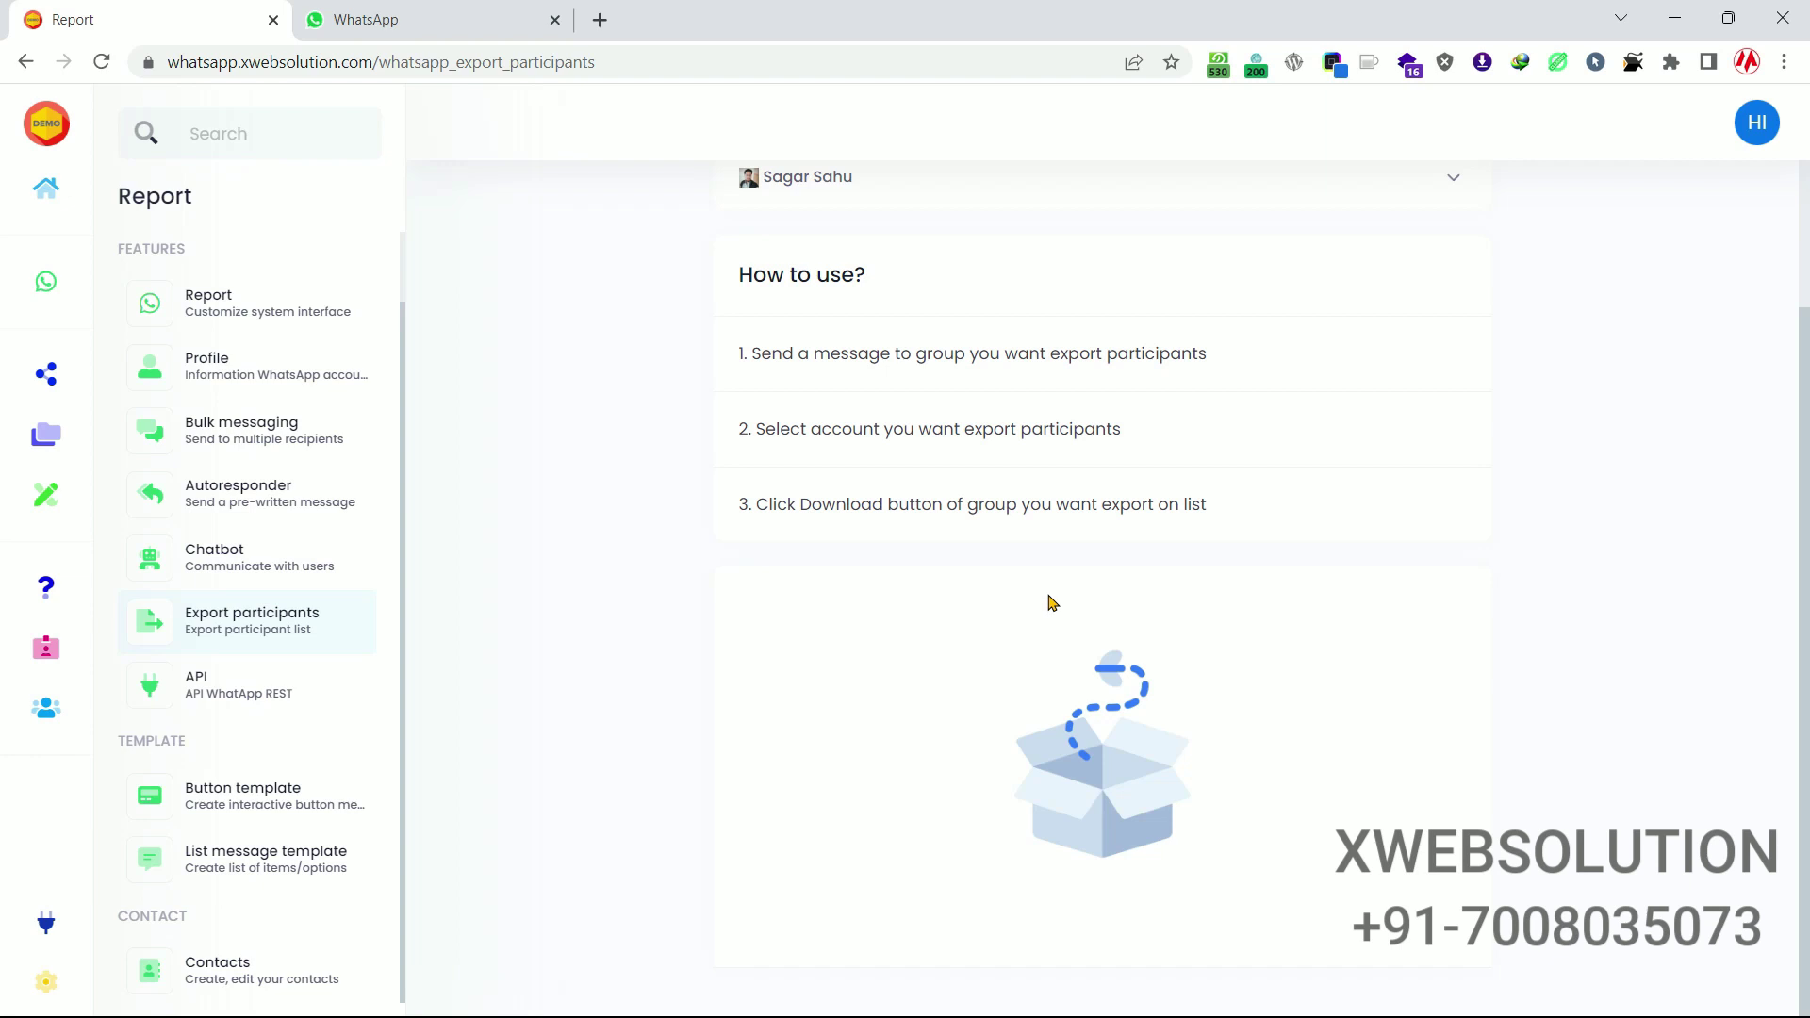
pyautogui.click(285, 693)
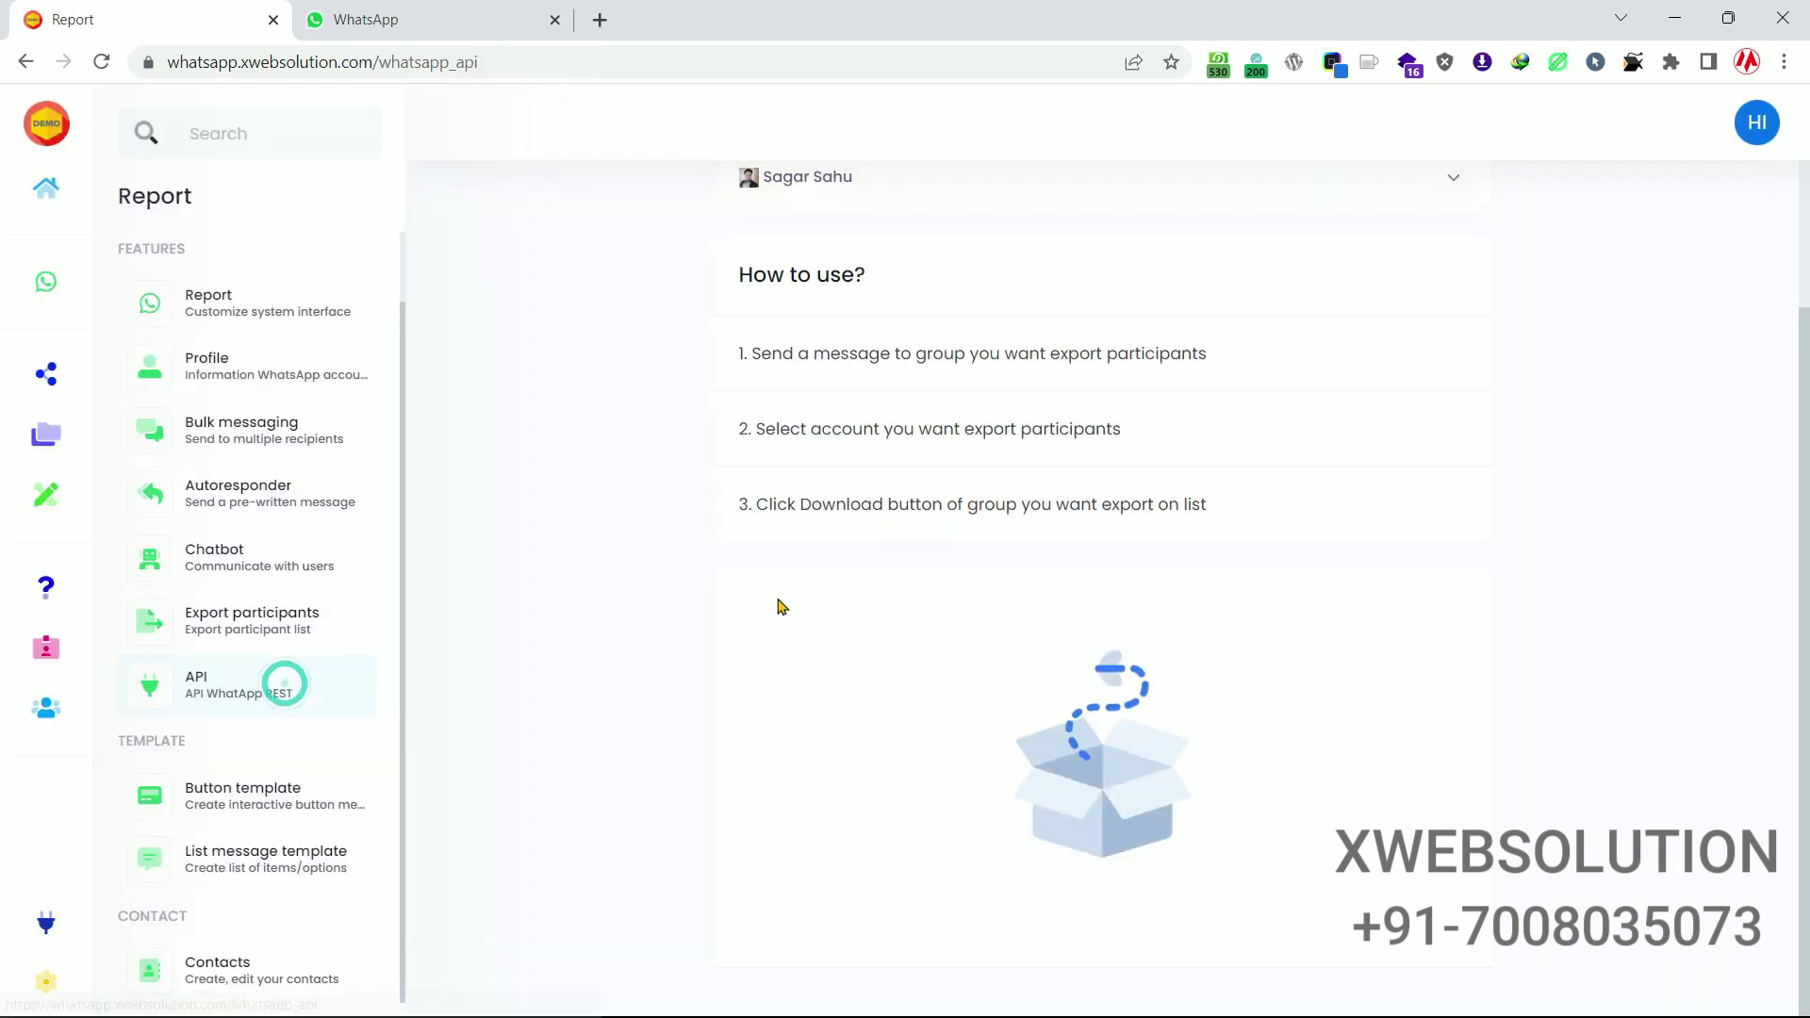
# Scroll through the API reference's Get QR Code and Set Receiving Webhook endpoints.
pyautogui.scroll(-5, 710, 526)
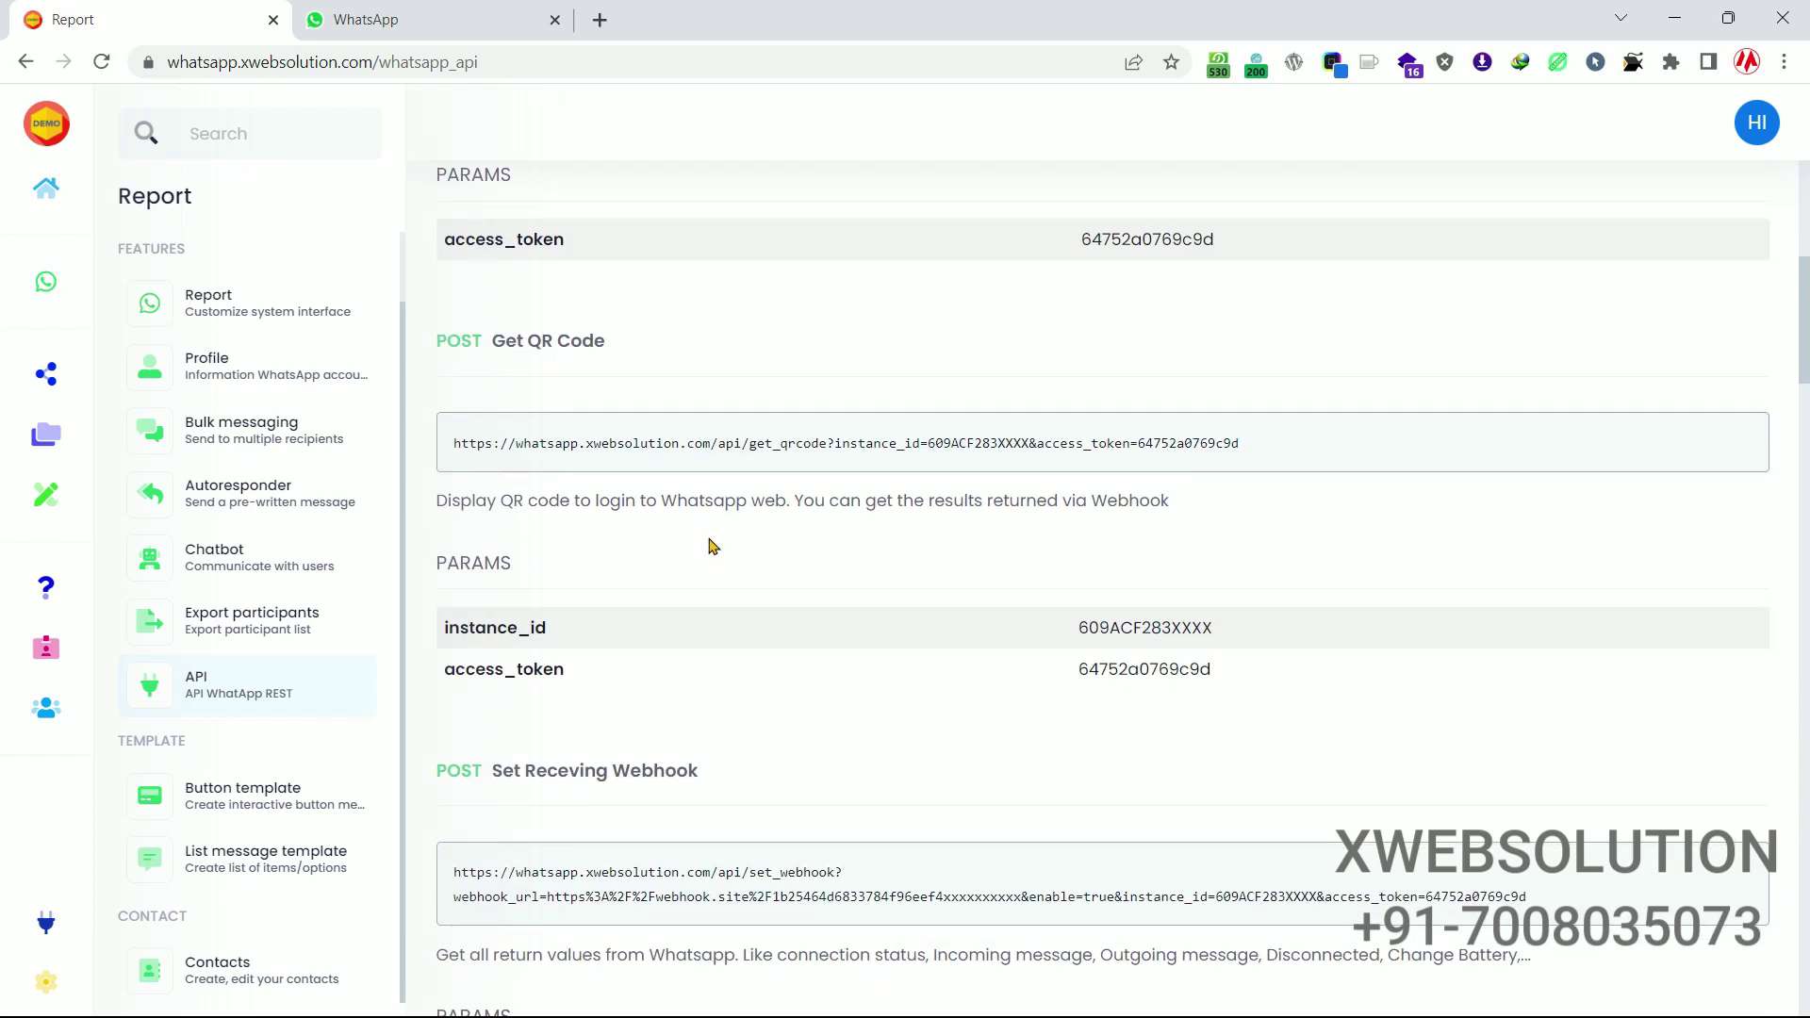
pyautogui.scroll(-4, 969, 499)
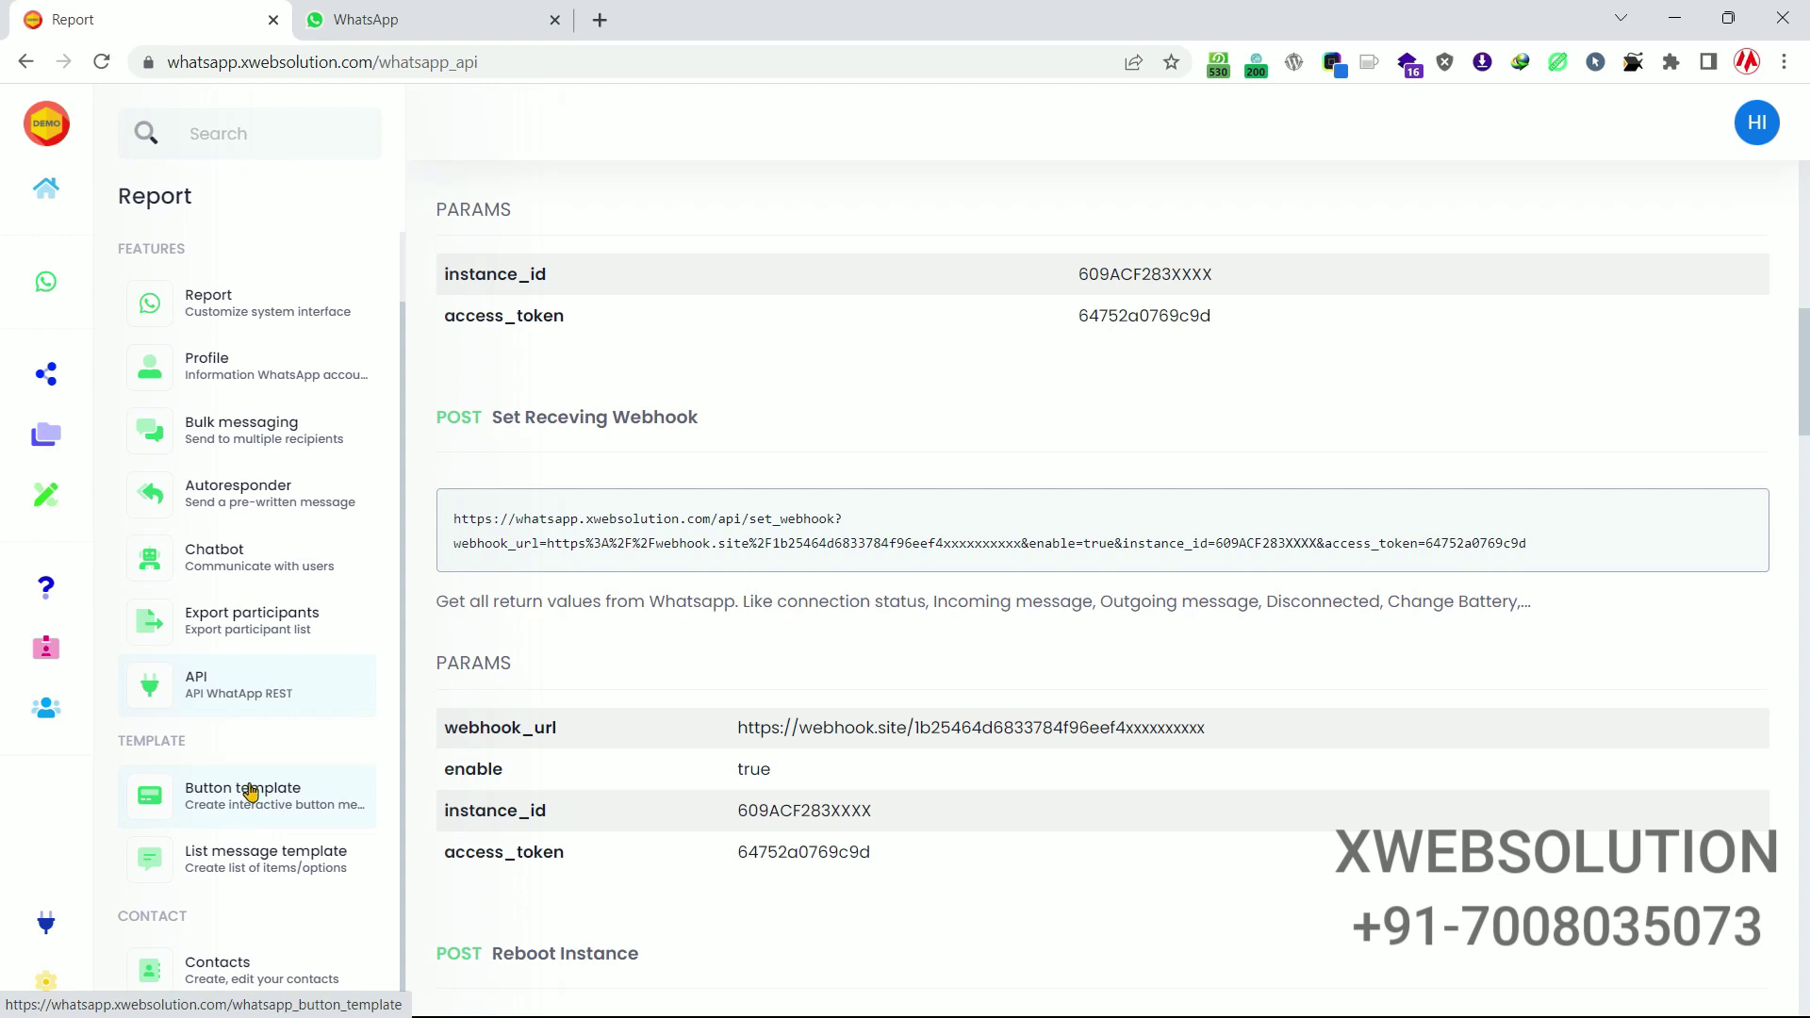
pyautogui.scroll(1, 250, 793)
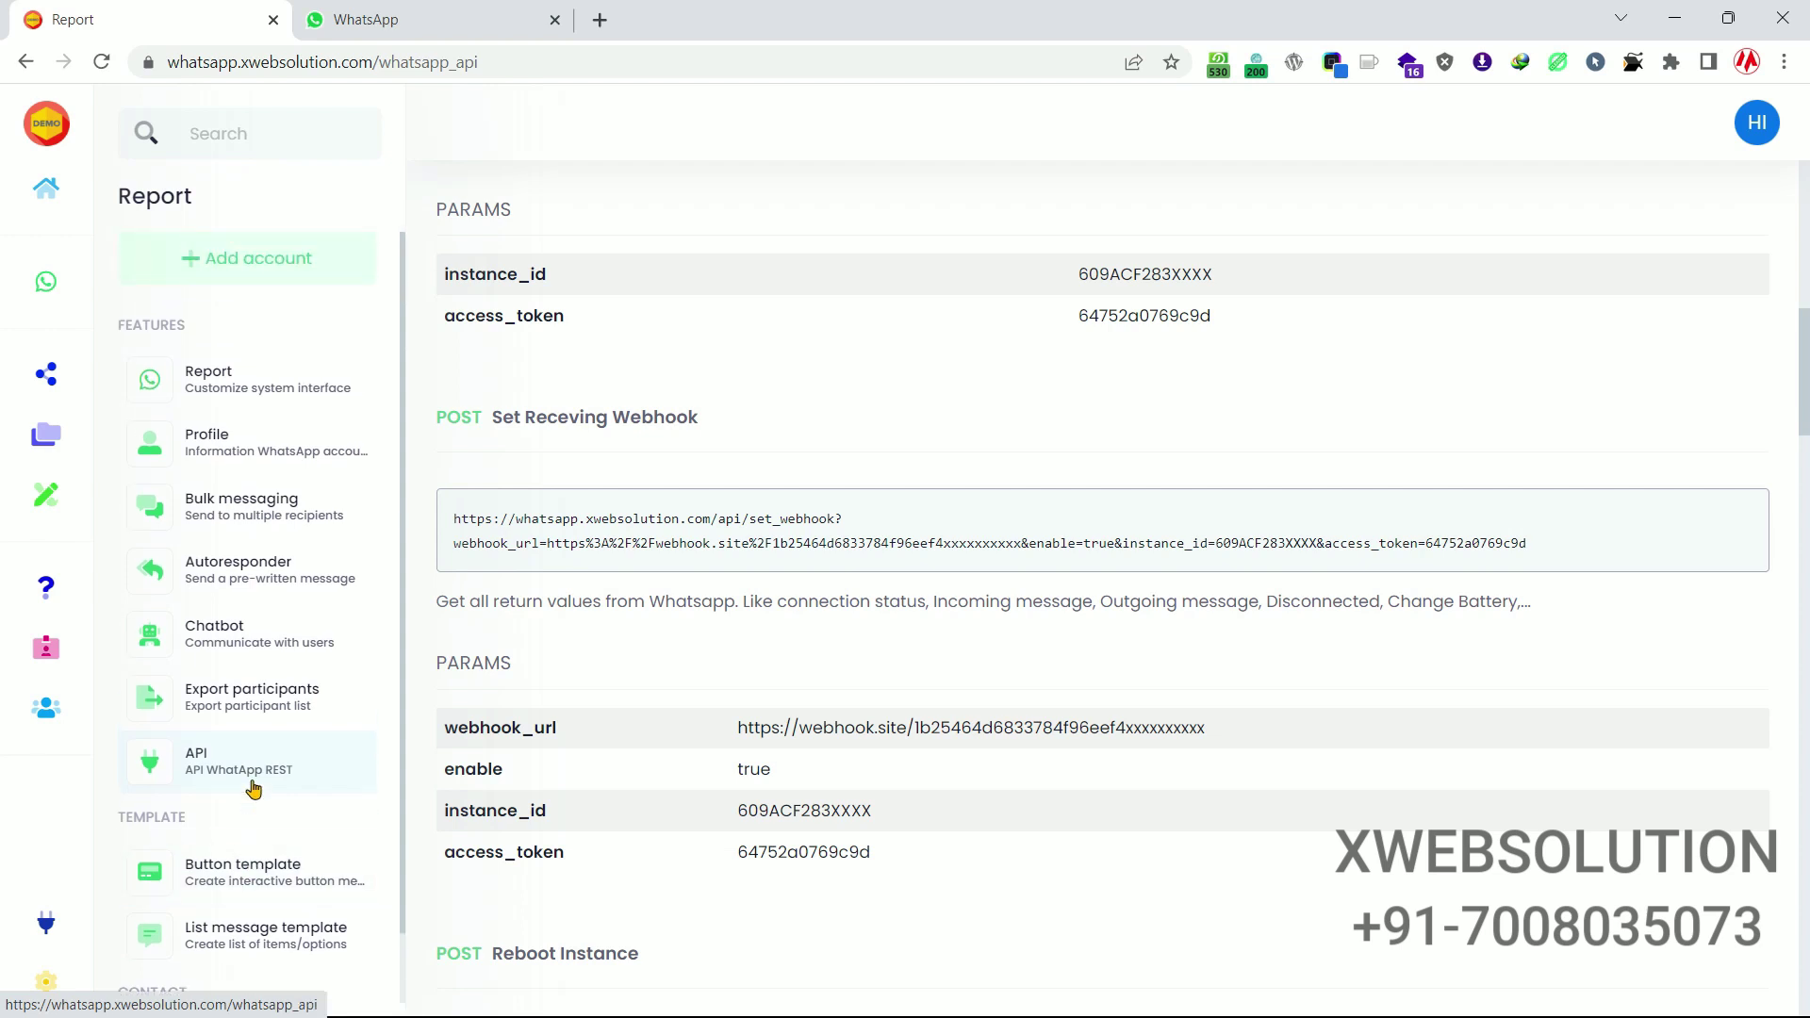